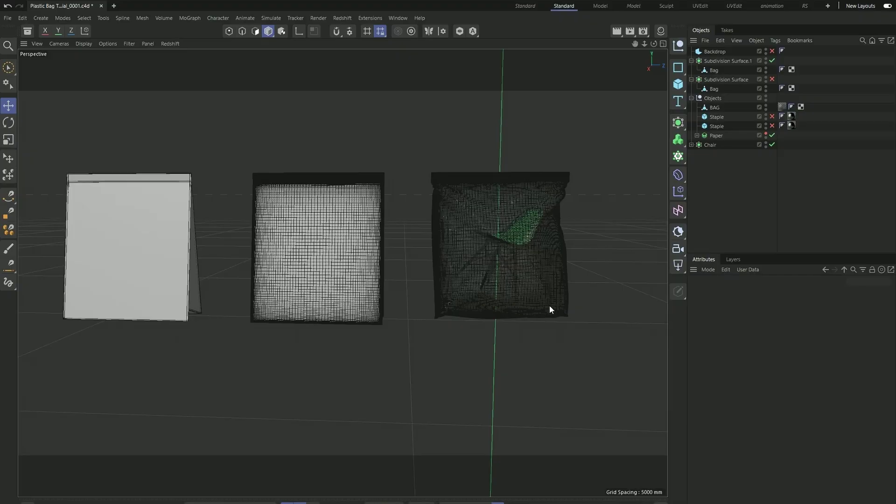
- Orbit around the three bags, briefly making them transparent to reveal the chair
scroll(550, 306, "down", 2)
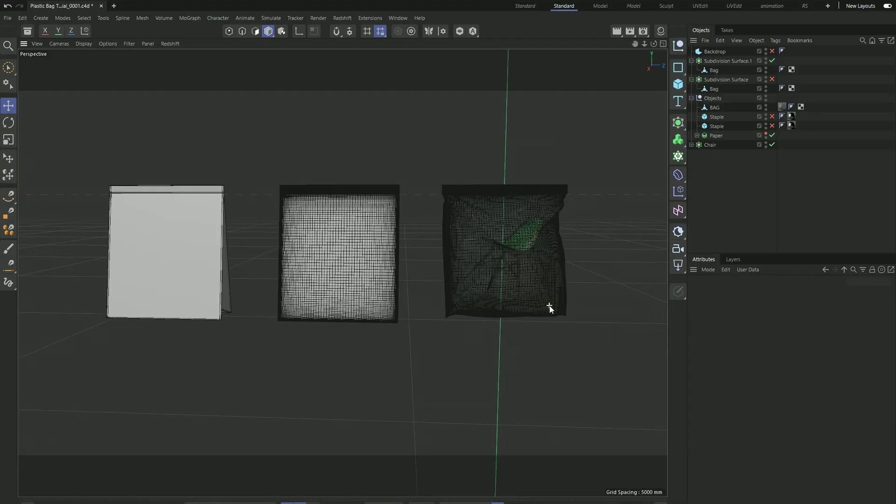
scroll(376, 230, "up", 2)
left_click_drag(409, 234, 412, 231, "alt")
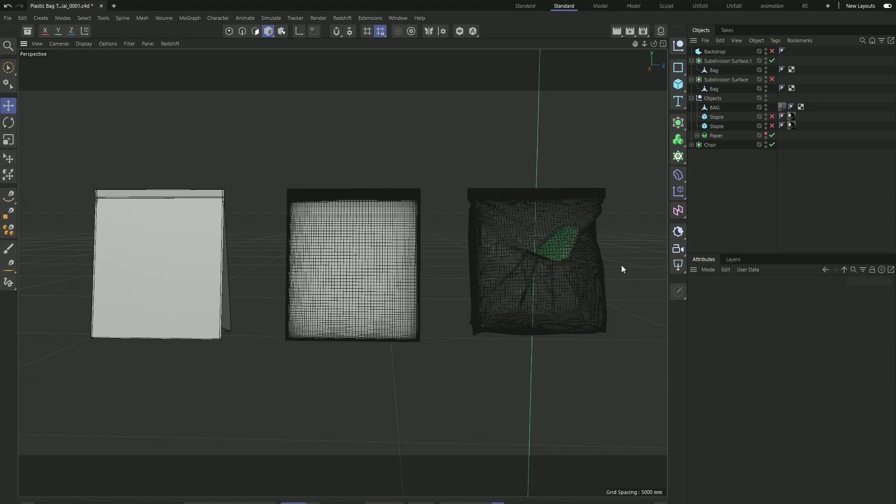
scroll(649, 259, "up", 5)
left_click_drag(545, 271, 143, 65, "alt")
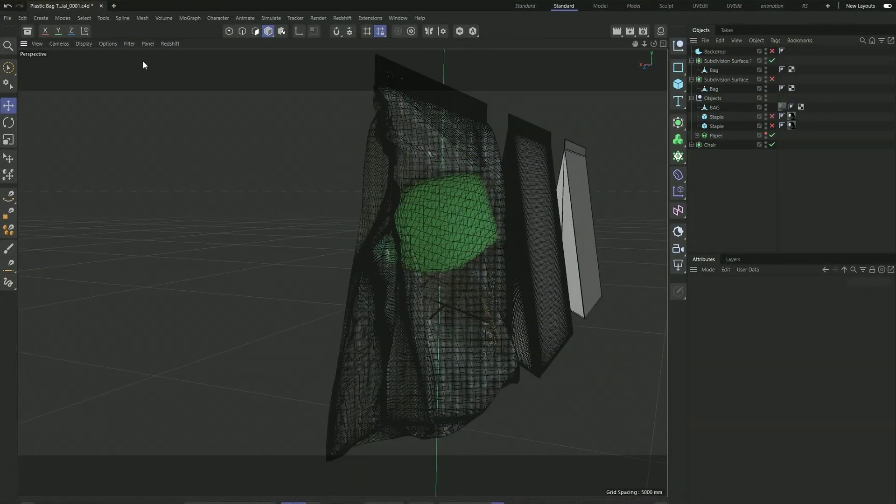
left_click(81, 43)
left_click(117, 76)
scroll(480, 220, "up", 2)
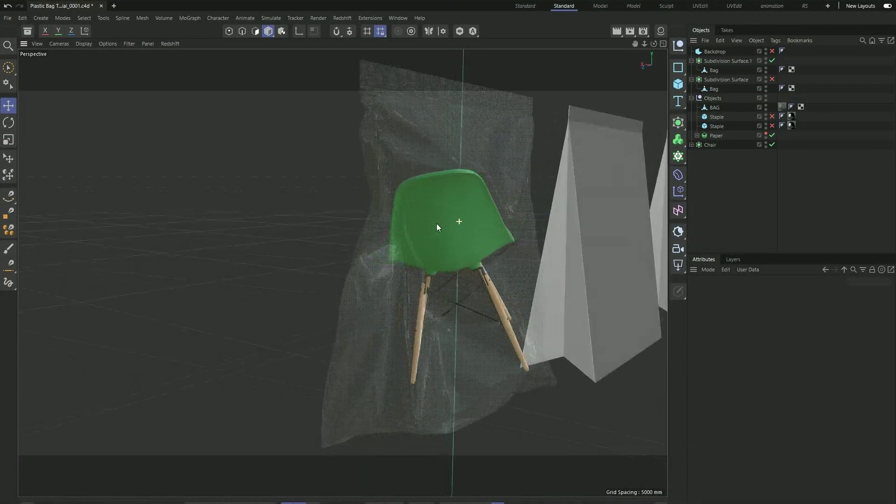
left_click_drag(437, 227, 456, 198, "alt")
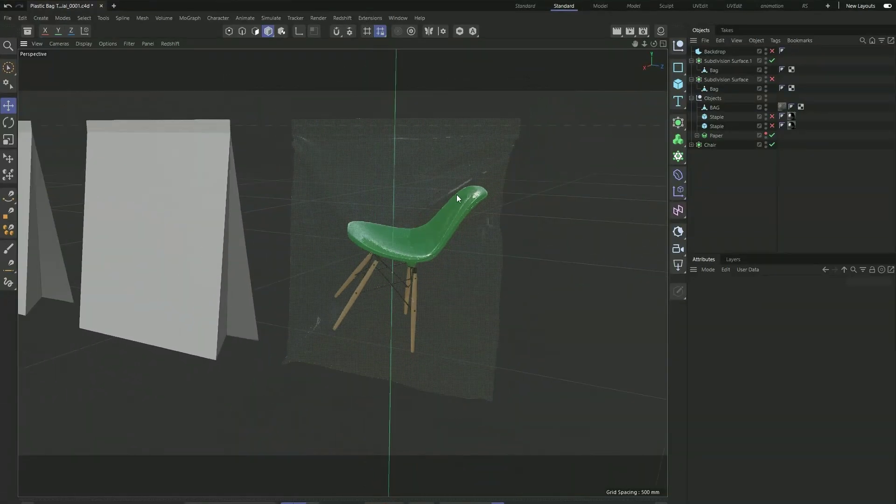
scroll(523, 124, "up", 5)
scroll(523, 124, "down", 5)
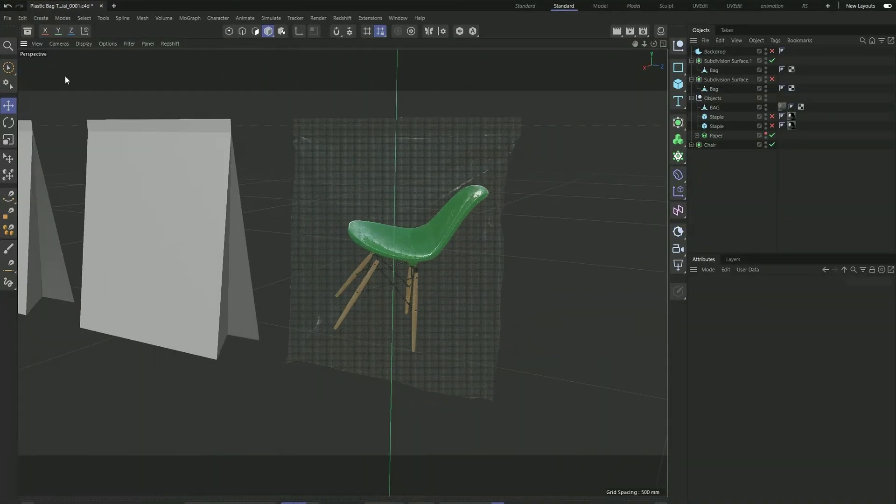
- Restore wireframe shading and orbit to a frontal view of the paper bag
left_click(83, 44)
left_click(119, 80)
scroll(396, 222, "down", 3)
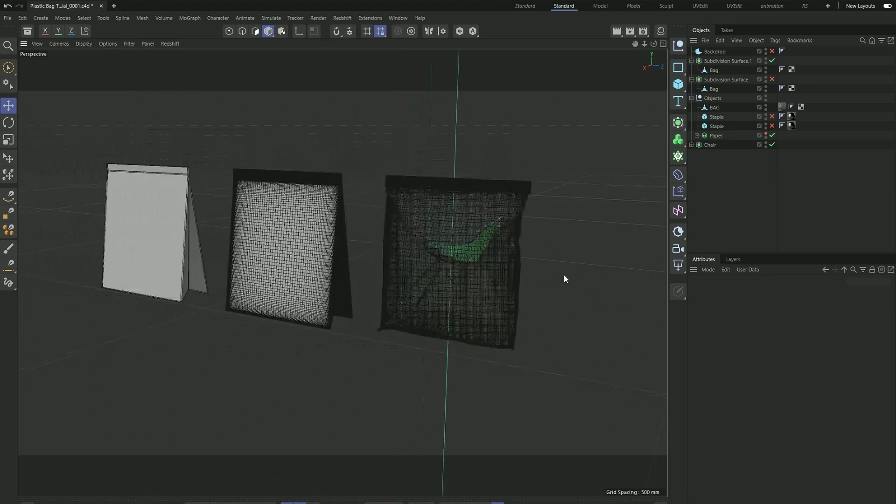
scroll(45, 209, "up", 1)
scroll(120, 233, "up", 4)
scroll(176, 176, "up", 3)
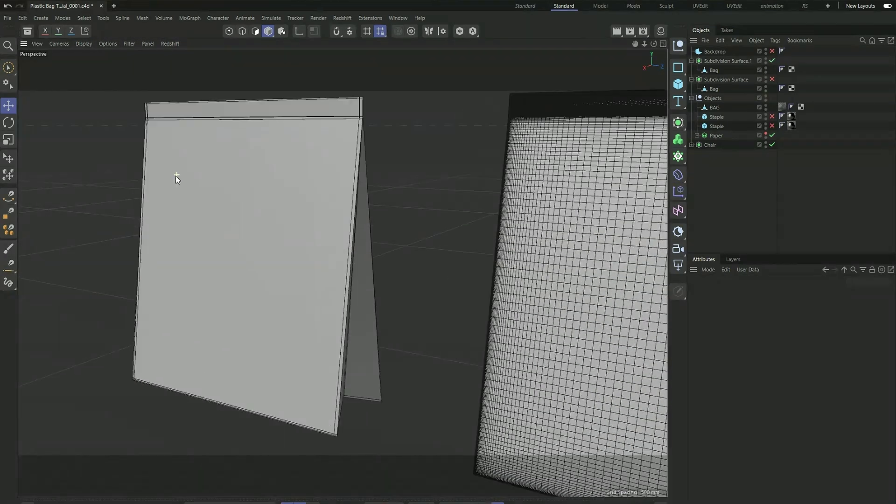
scroll(163, 208, "down", 2)
left_click_drag(178, 216, 315, 217, "alt")
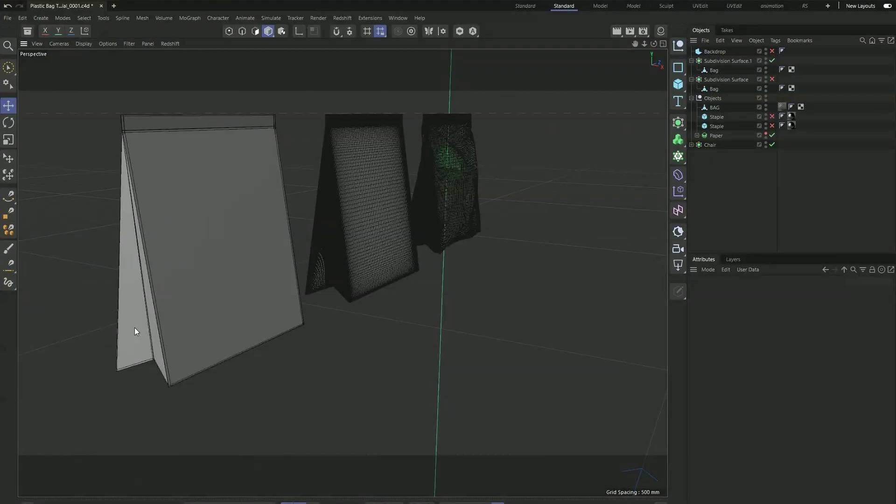
left_click_drag(136, 325, 292, 240, "alt")
scroll(245, 224, "down", 3)
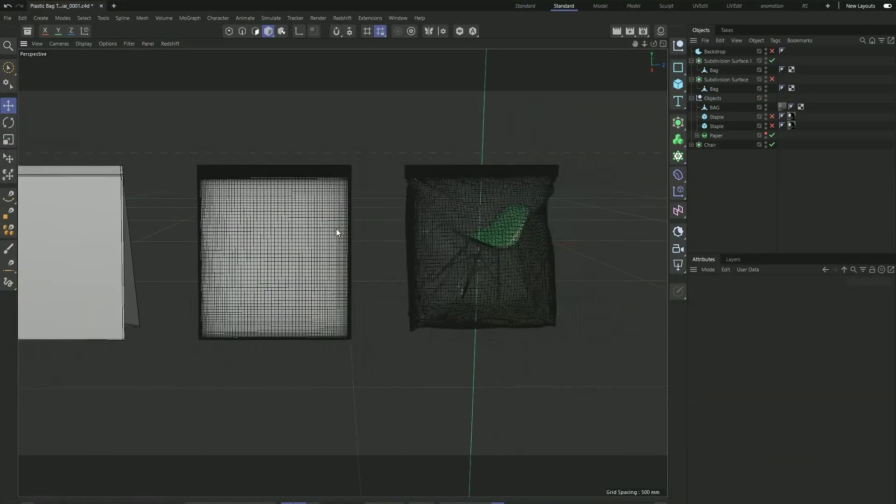
scroll(550, 225, "up", 8)
scroll(434, 233, "down", 8)
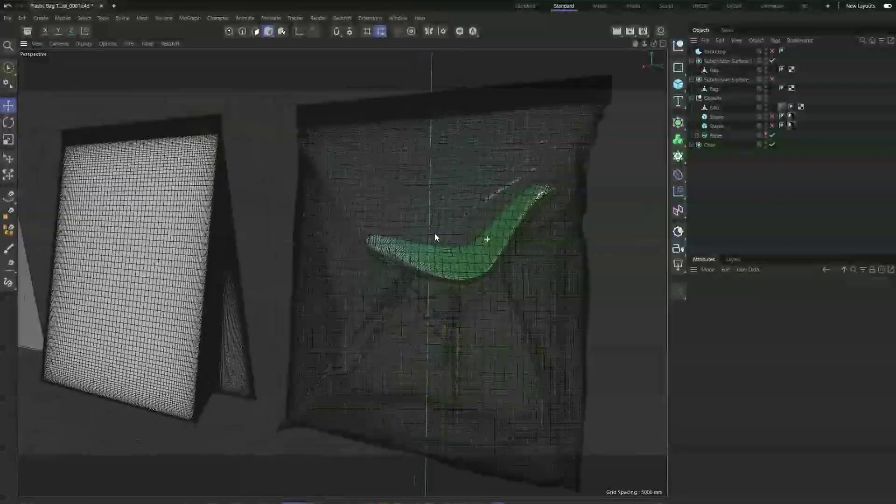
left_click_drag(434, 234, 521, 248, "alt")
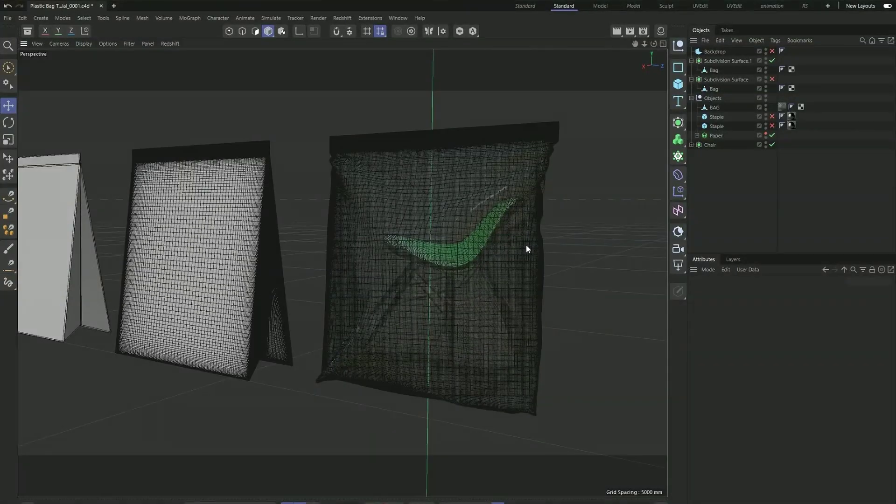
scroll(527, 246, "down", 5)
scroll(237, 245, "up", 5)
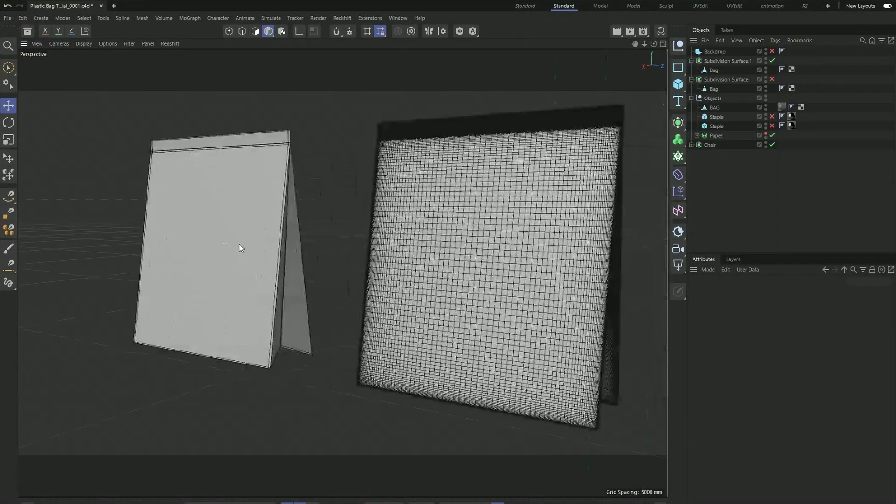
left_click_drag(248, 243, 161, 242, "alt")
scroll(340, 245, "down", 2)
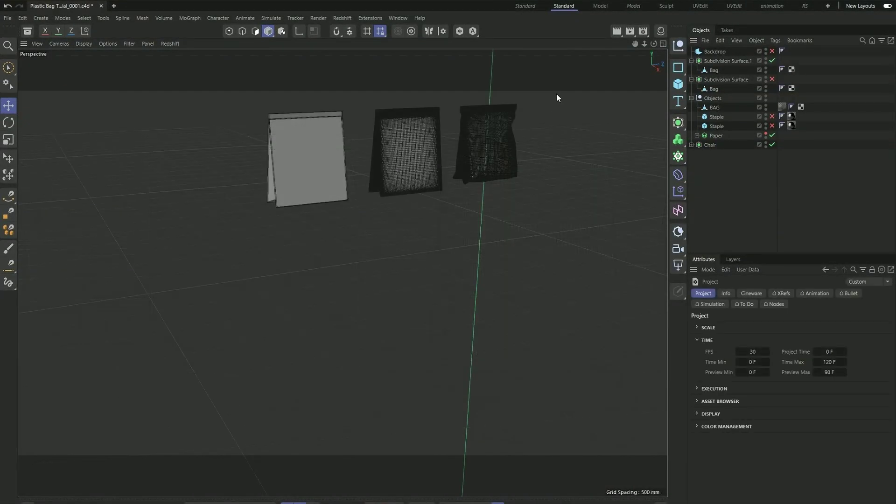
- In the Model layout, add a Cube sized 150 × 180 mm with a thin Z depth
left_click(595, 7)
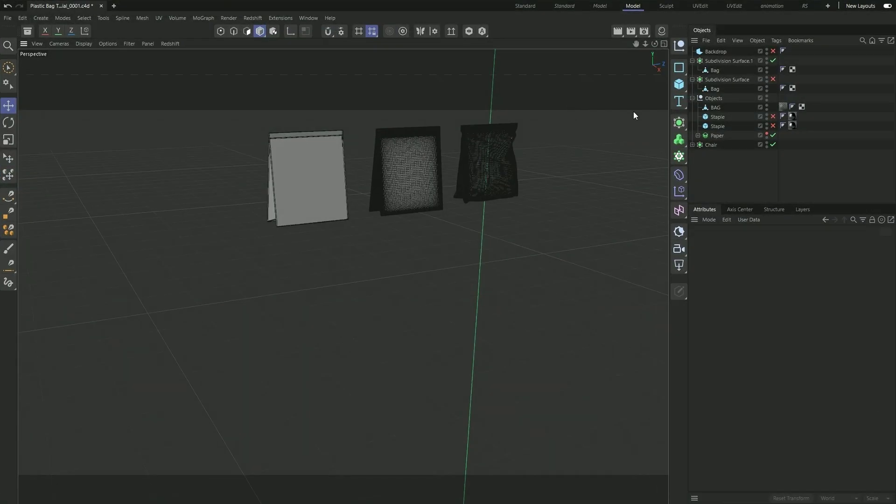
left_click(678, 86)
scroll(523, 190, "down", 6)
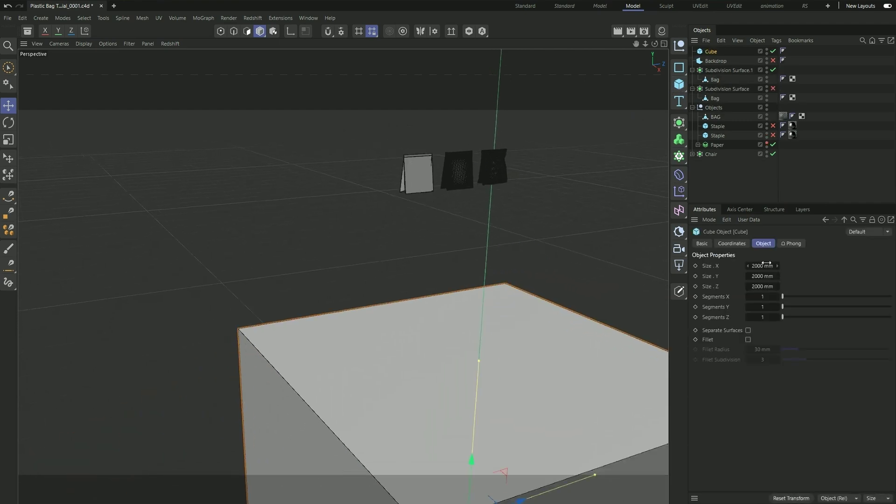
left_click(766, 265)
key("Return")
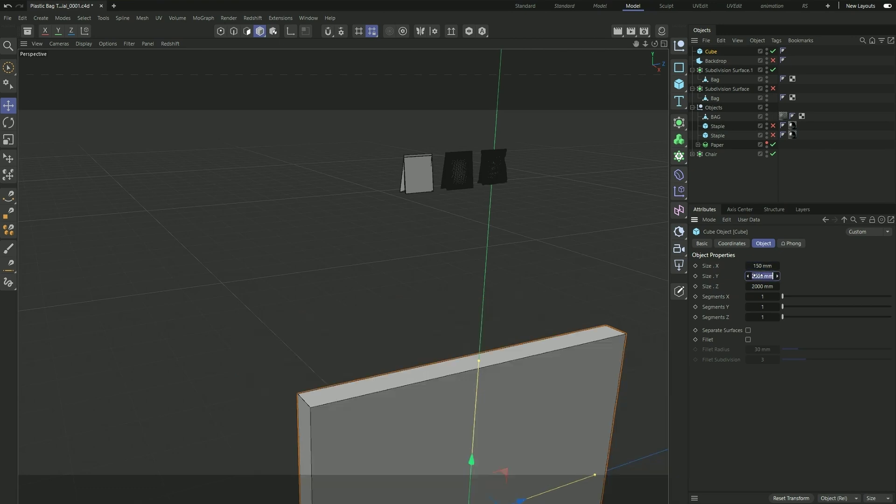
left_click(758, 275)
type("180")
key("Return")
left_click(759, 286)
type("1")
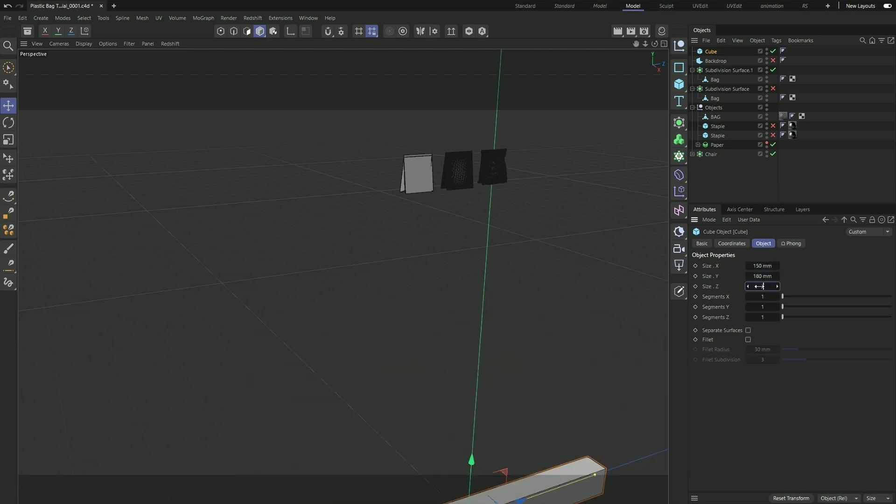
type("5")
key("Return")
- Move the cube beside the paper bags, rotate it about 95° upright, and lift it about 40 mm
mouse_move(474, 464)
left_mouse_down()
mouse_move(445, 211)
mouse_move(457, 157)
left_mouse_up()
left_click_drag(448, 189, 434, 235, "alt")
left_click_drag(556, 200, 420, 202)
scroll(378, 157, "up", 5)
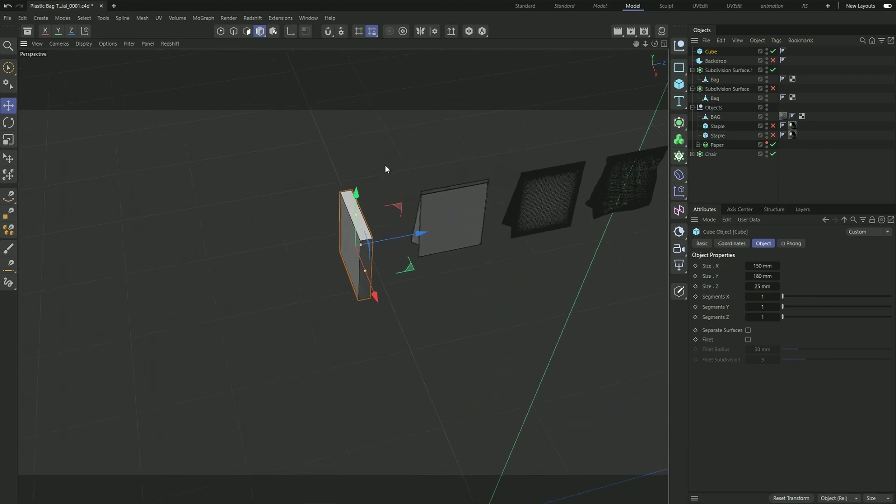
key("r")
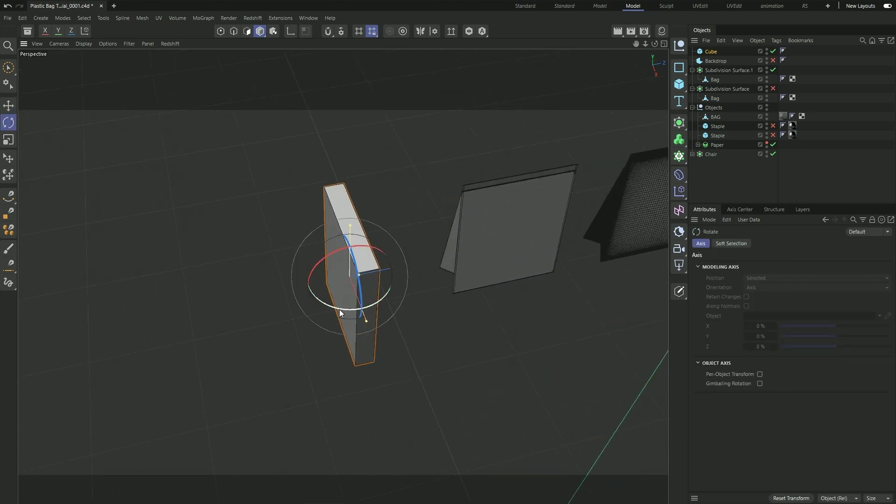
left_click_drag(339, 309, 354, 185)
left_click(421, 319)
left_click(368, 248)
key("e")
left_click_drag(354, 186, 298, 227, "alt")
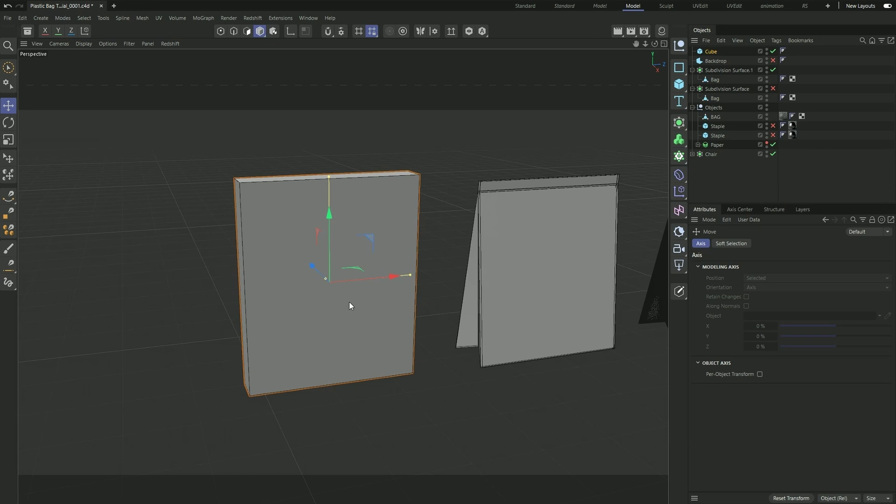
- Make the cube editable and cut a vertical edge loop at 50% with Loop/Path Cut
key("c")
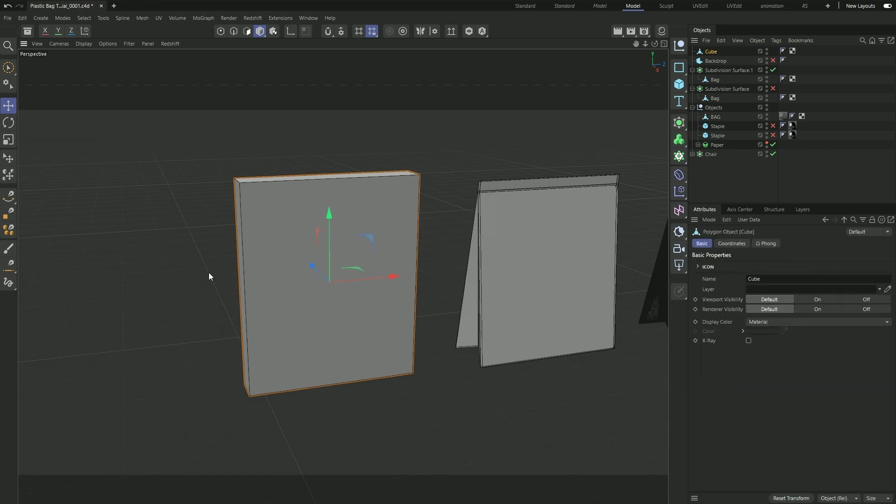
left_click(246, 32)
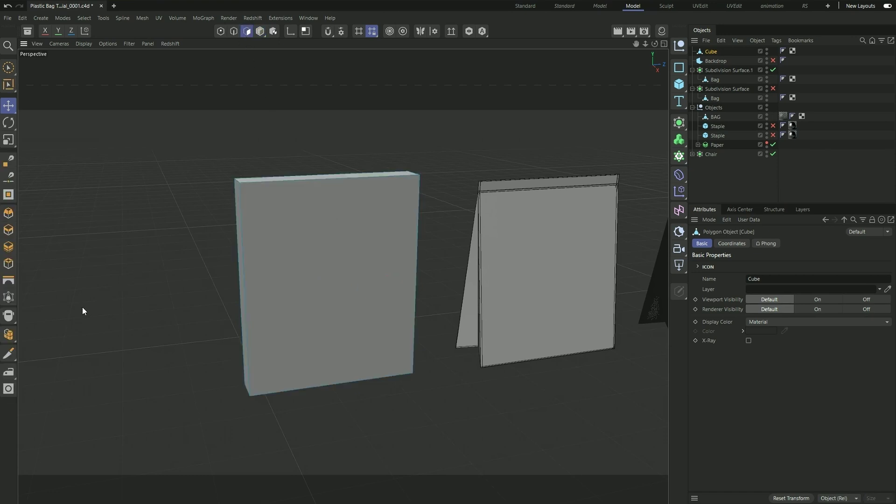
left_click(9, 356)
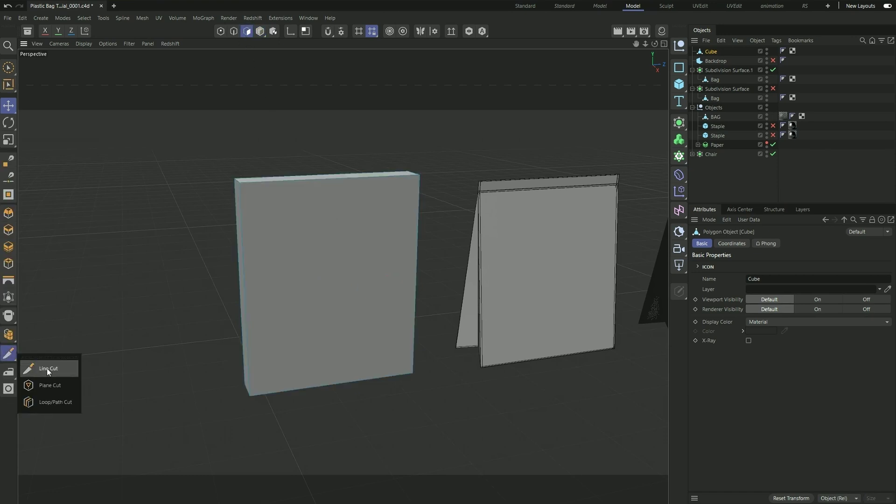
left_click(65, 405)
left_click_drag(280, 347, 317, 362, "alt")
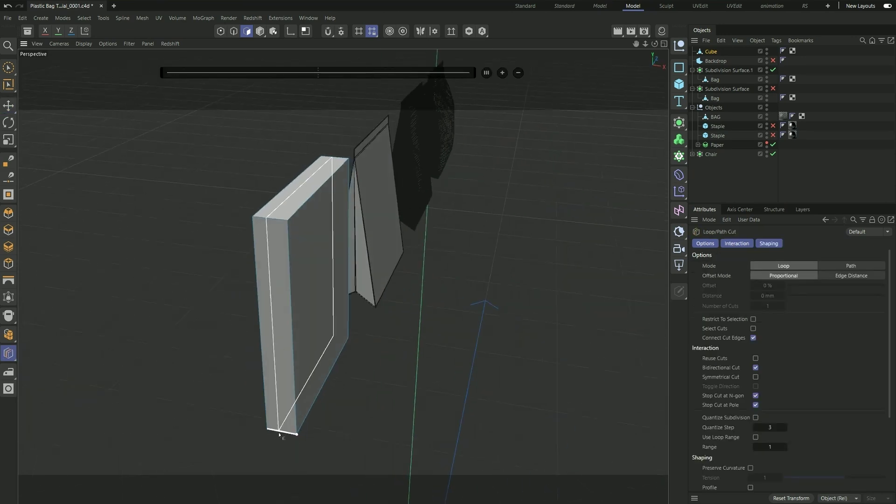
scroll(283, 434, "up", 4)
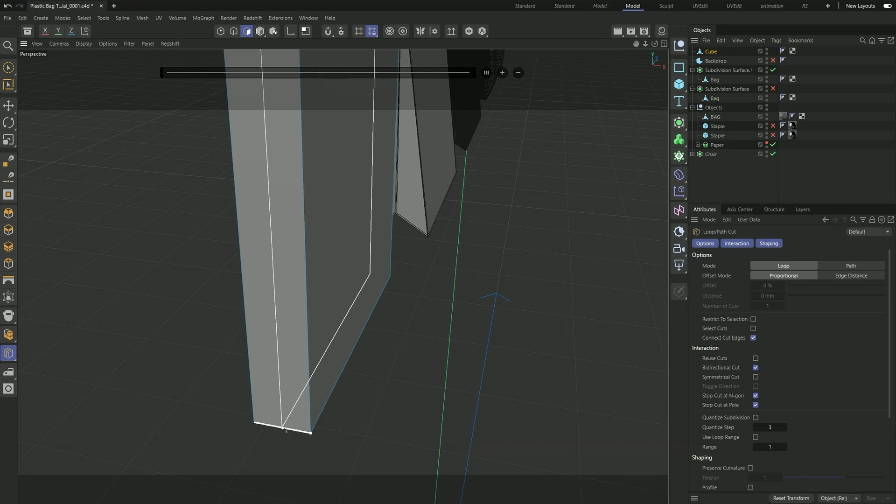
left_click(284, 428)
- Cut a horizontal edge loop near the top at about 7% offset, then view the box's left side
scroll(313, 436, "down", 5)
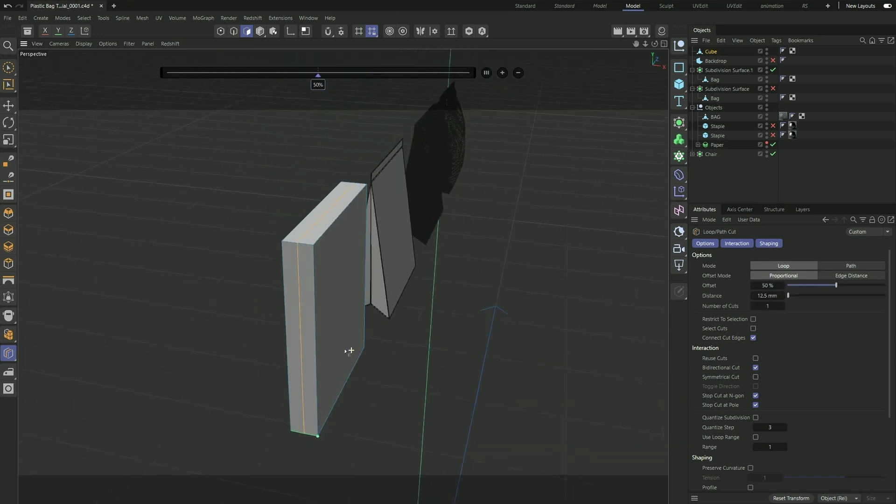
left_click_drag(345, 351, 262, 350, "alt")
scroll(191, 233, "up", 5)
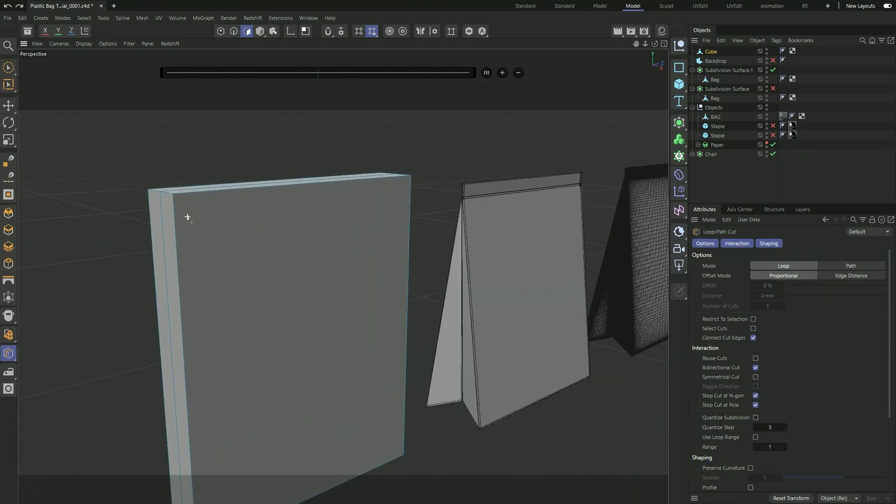
left_click(168, 226)
scroll(169, 228, "down", 4)
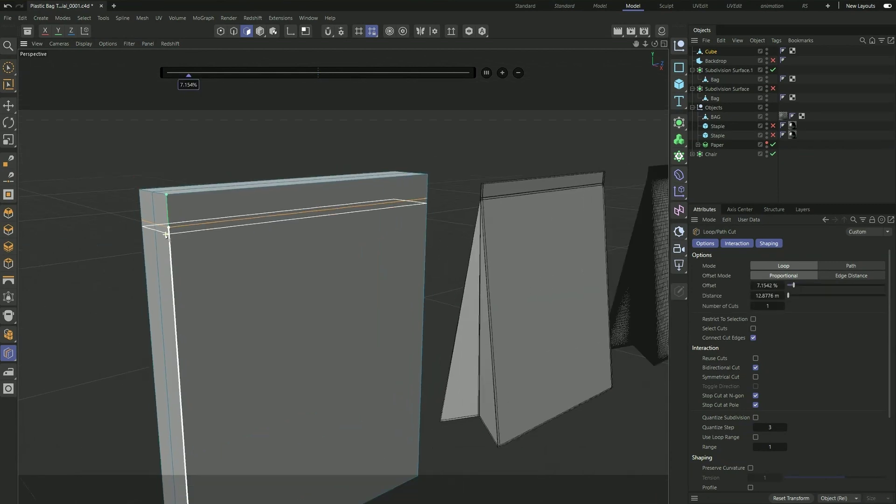
scroll(416, 210, "up", 5)
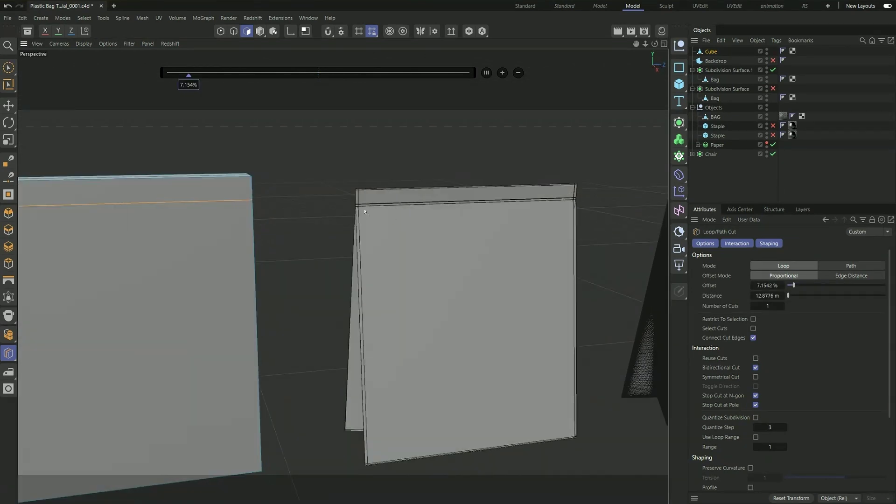
scroll(309, 215, "down", 6)
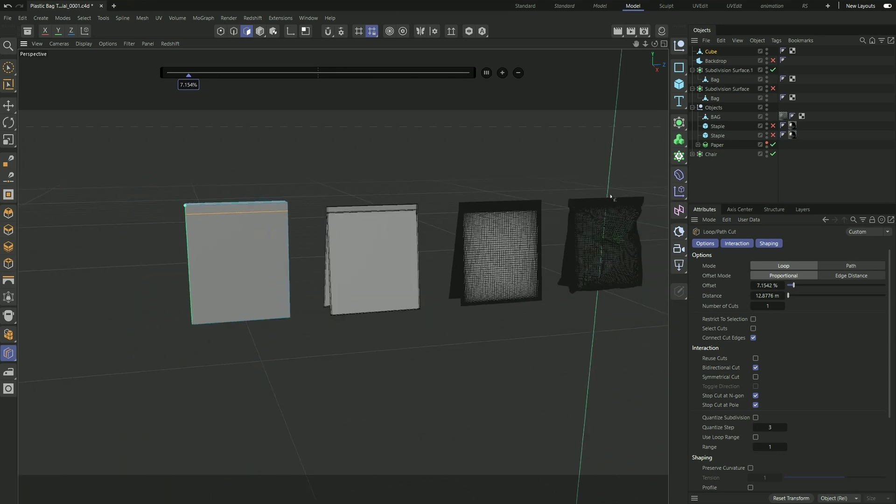
scroll(633, 195, "up", 3)
scroll(633, 195, "up", 4)
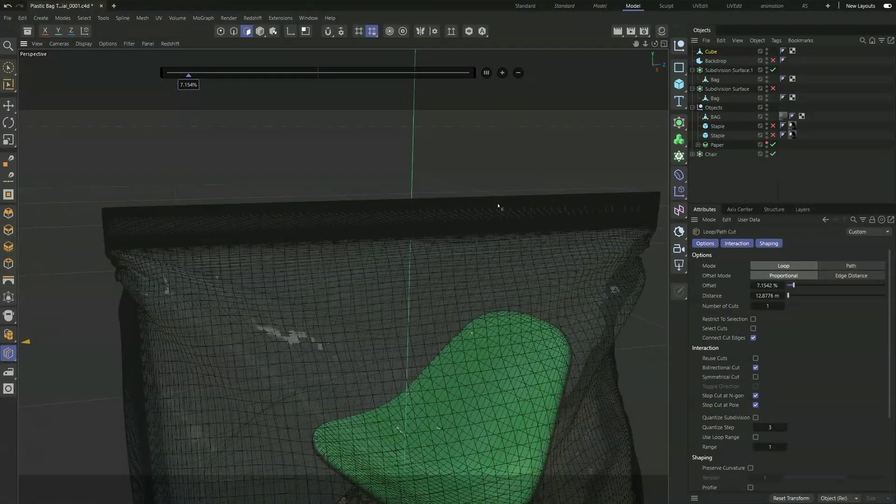
scroll(498, 206, "down", 5)
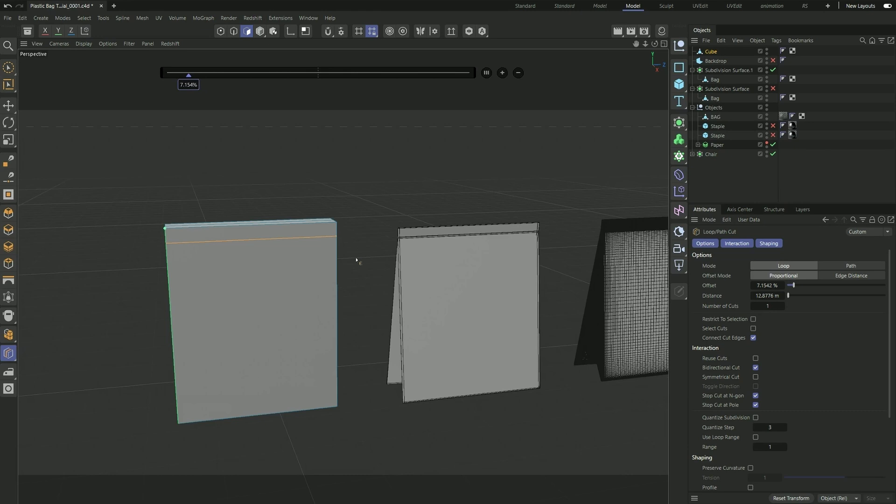
scroll(234, 322, "up", 4)
left_click_drag(214, 318, 284, 291, "alt")
scroll(285, 290, "down", 3)
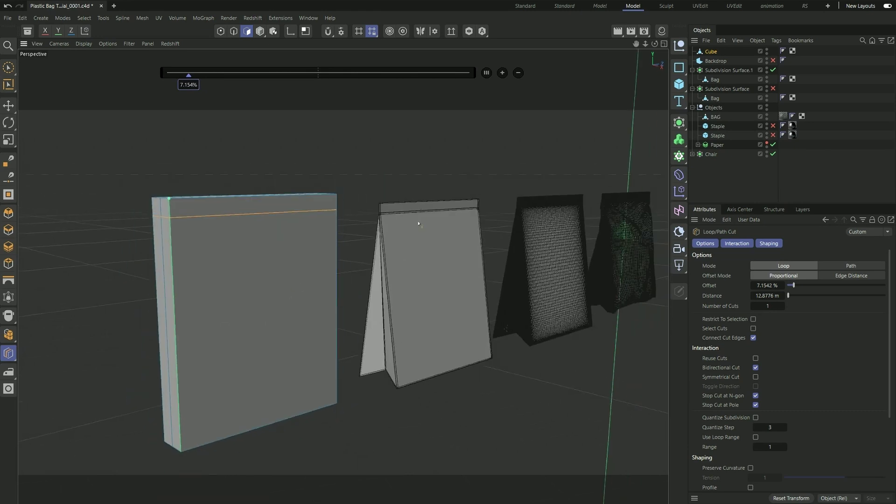
- Brush-select all the box's top edges in Edges mode
left_click(9, 68)
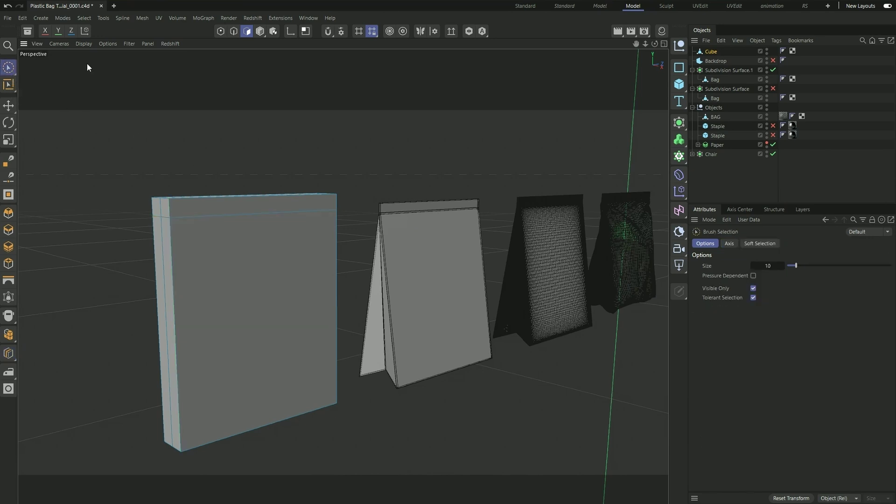
left_click(233, 30)
scroll(202, 220, "up", 3)
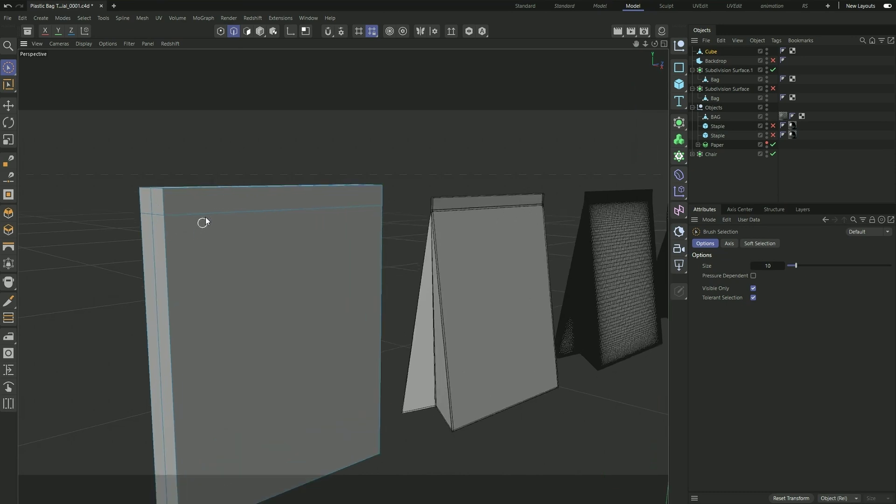
left_click_drag(148, 219, 292, 238, "alt")
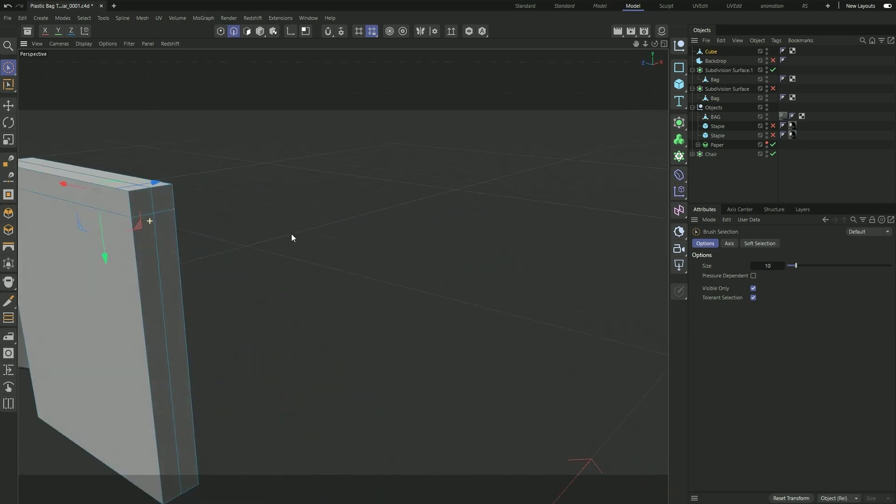
scroll(343, 271, "down", 5)
scroll(231, 243, "up", 5)
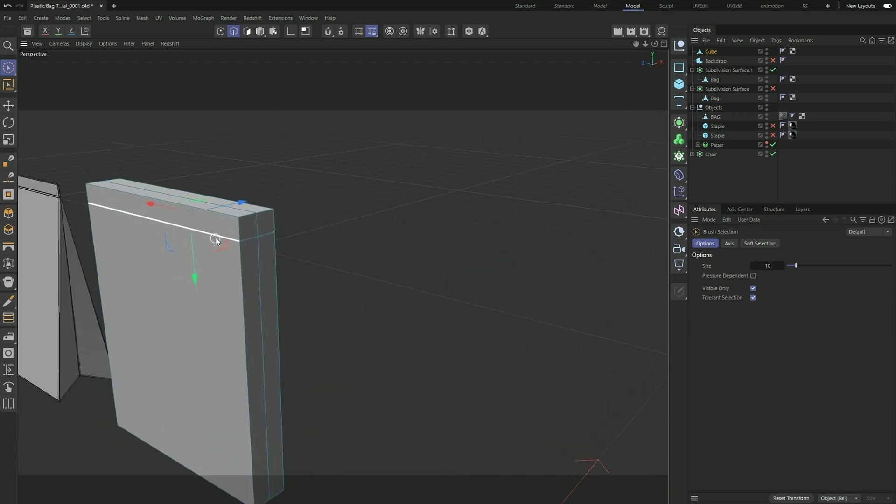
left_click(216, 236)
left_click(231, 214, "shift")
left_click_drag(281, 222, 114, 226, "alt")
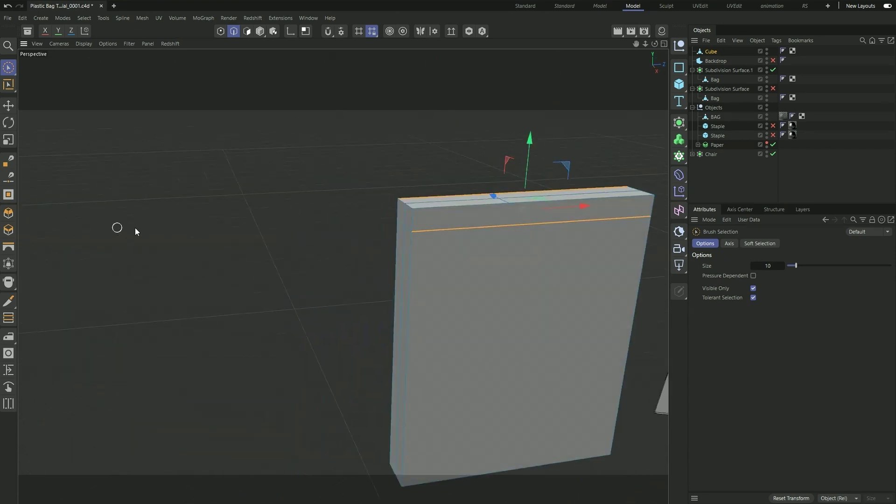
scroll(252, 219, "down", 2)
scroll(443, 212, "up", 3)
left_click(446, 211, "shift")
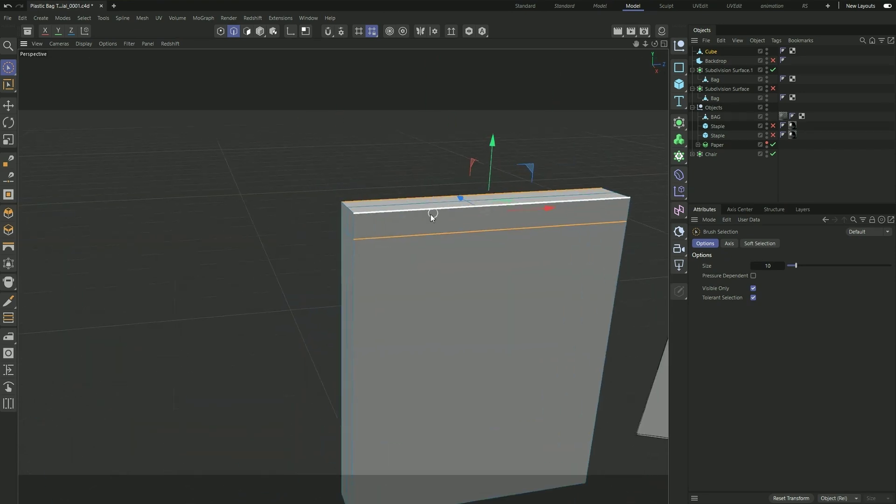
scroll(430, 215, "down", 2)
scroll(432, 214, "up", 2)
- Scale the top edges down to about 2.3% to pinch the top flat, then view all bags
key("t")
scroll(495, 189, "up", 2)
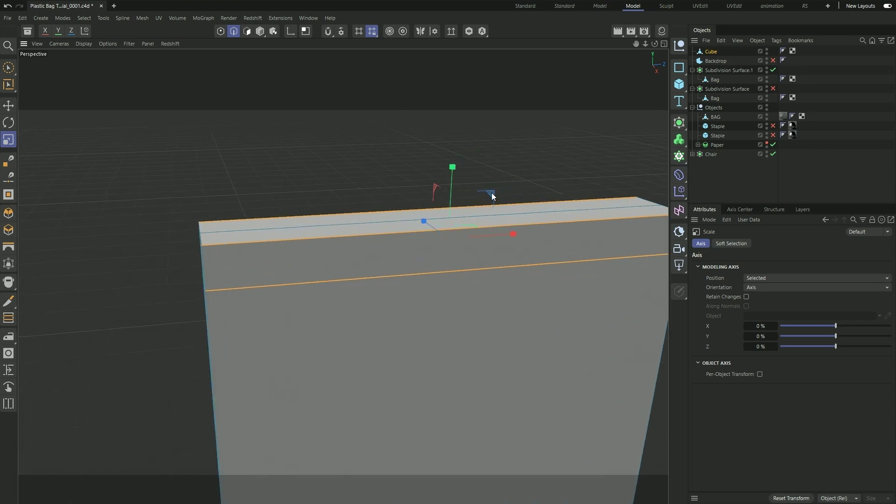
left_click_drag(491, 192, 442, 243, "alt")
scroll(354, 172, "down", 9)
scroll(360, 224, "up", 4)
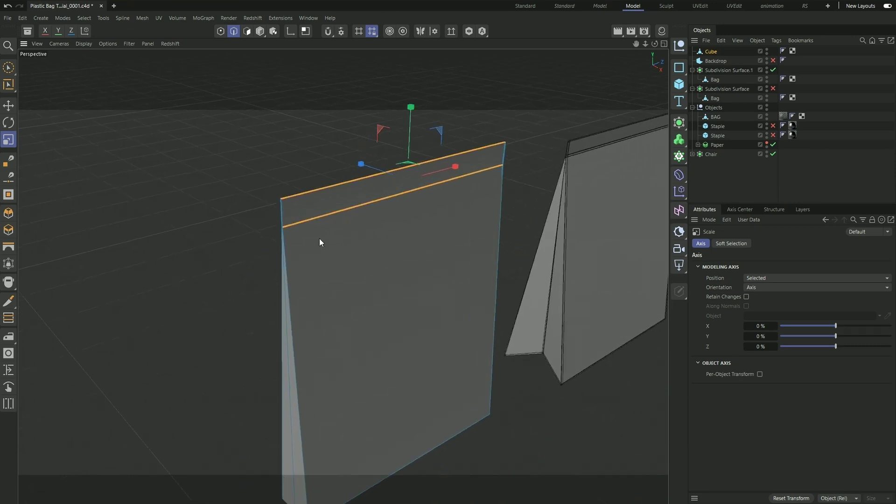
left_click_drag(319, 239, 326, 204, "alt")
scroll(308, 197, "down", 5)
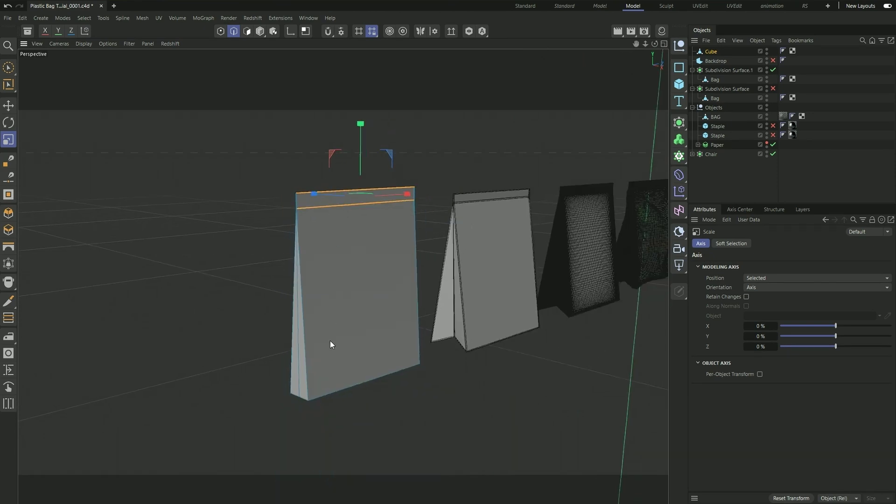
scroll(450, 353, "up", 8)
left_click_drag(505, 359, 473, 338, "alt")
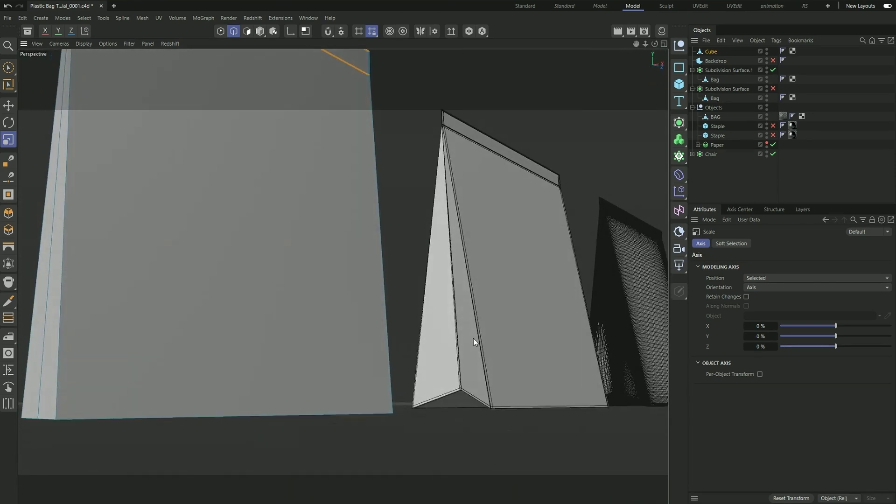
scroll(473, 338, "down", 4)
- Brush-select the two bottom side points of the bag in Points mode
left_click(221, 31)
scroll(203, 214, "up", 2)
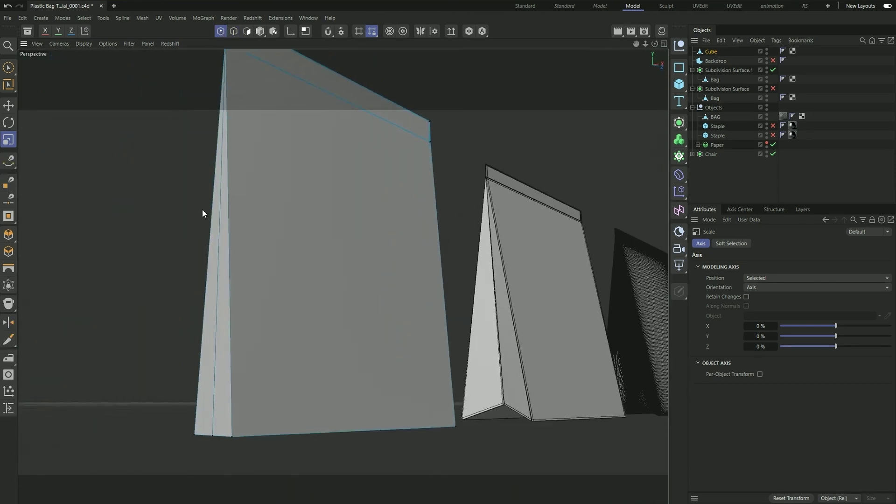
left_click(9, 69)
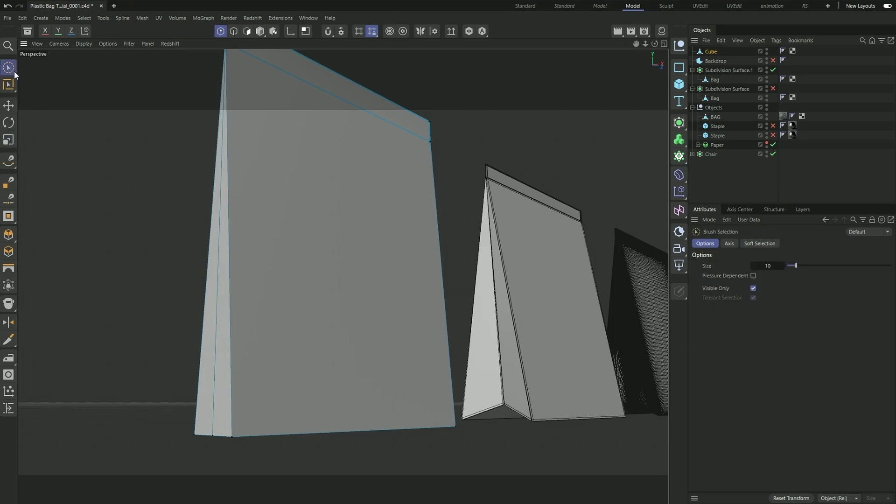
scroll(208, 441, "up", 3)
left_click(215, 432)
scroll(304, 398, "down", 2)
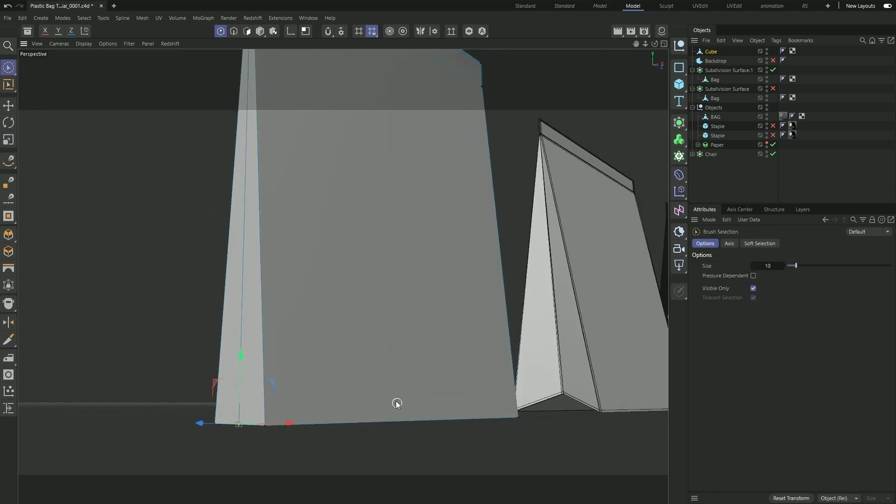
left_click_drag(371, 397, 281, 376, "alt")
scroll(281, 376, "down", 4)
scroll(482, 407, "up", 3)
left_click_drag(482, 407, 411, 404, "alt")
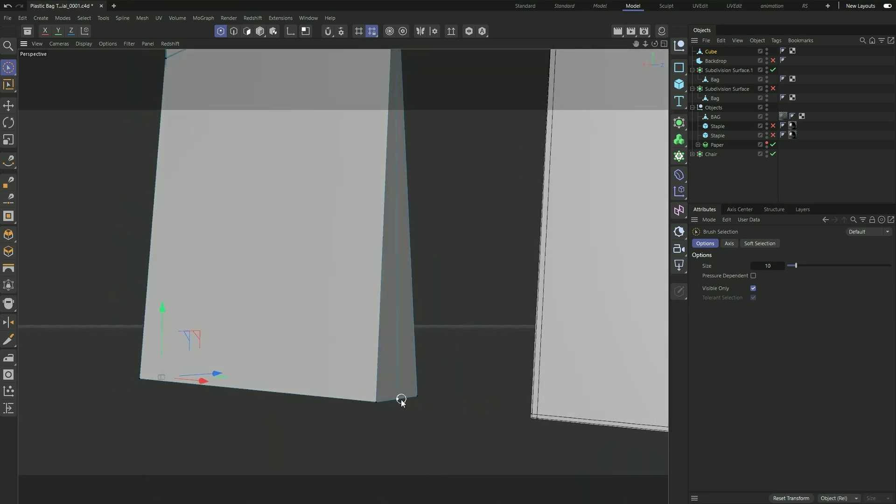
left_click(401, 400, "shift")
scroll(400, 400, "down", 3)
left_click_drag(315, 375, 395, 388, "alt")
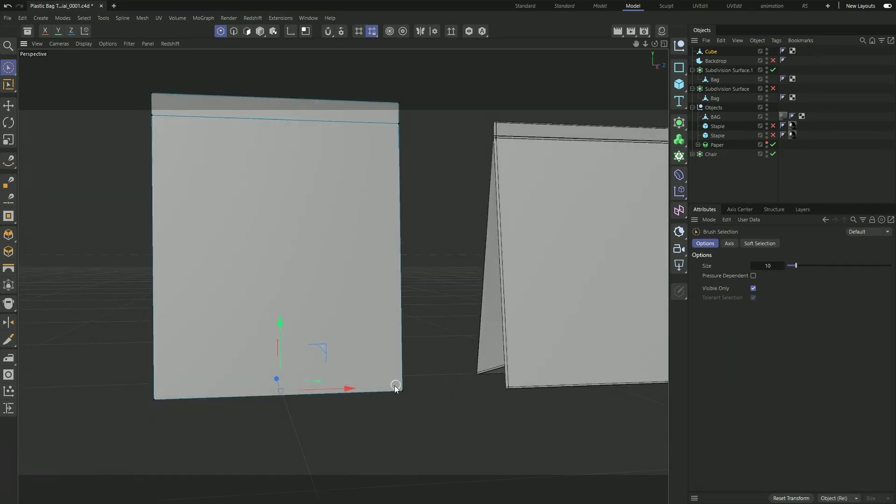
scroll(276, 378, "up", 2)
- Scale the bottom side points inward to about 59.85% and raise them 10.21 mm
key("t")
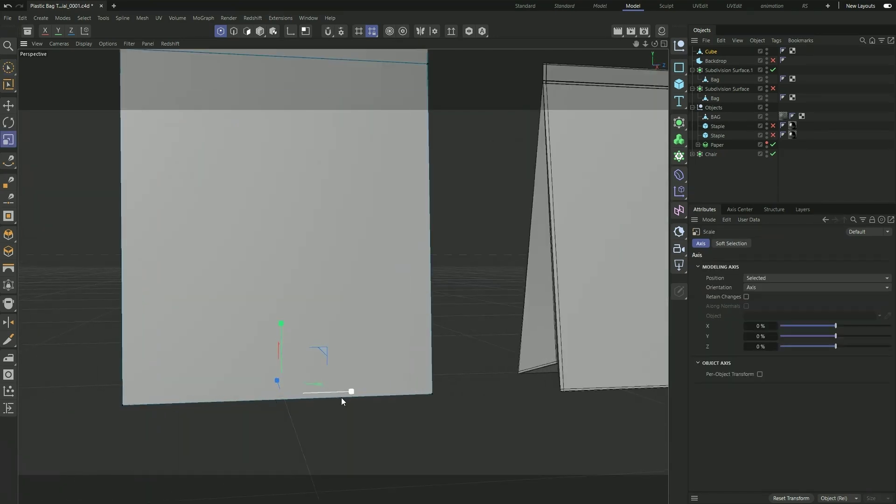
left_click_drag(242, 405, 279, 382, "alt")
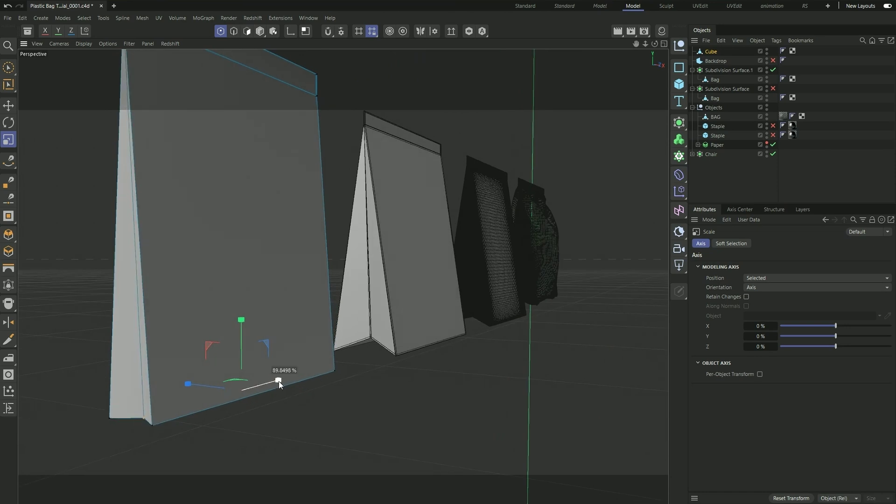
key("e")
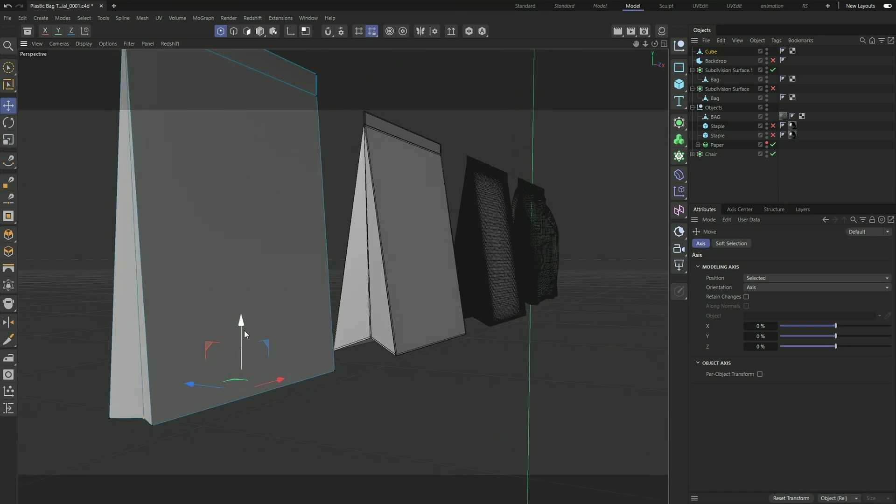
left_click_drag(245, 330, 242, 307)
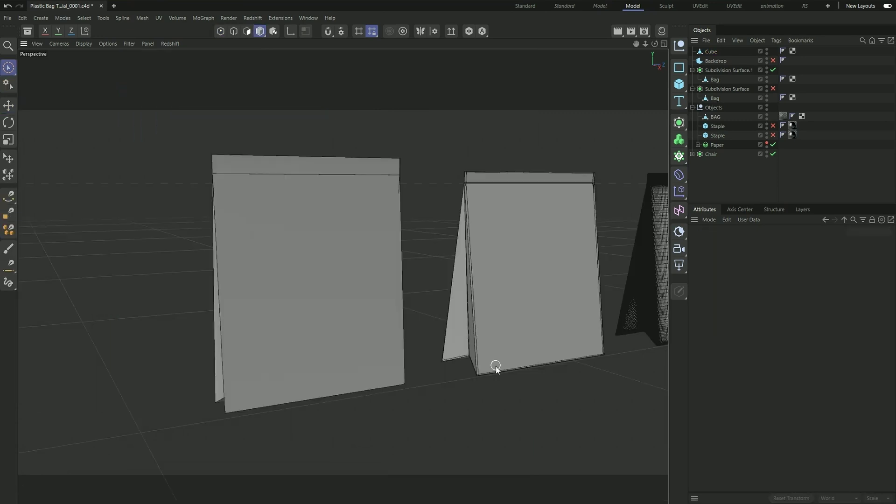
scroll(496, 369, "up", 5)
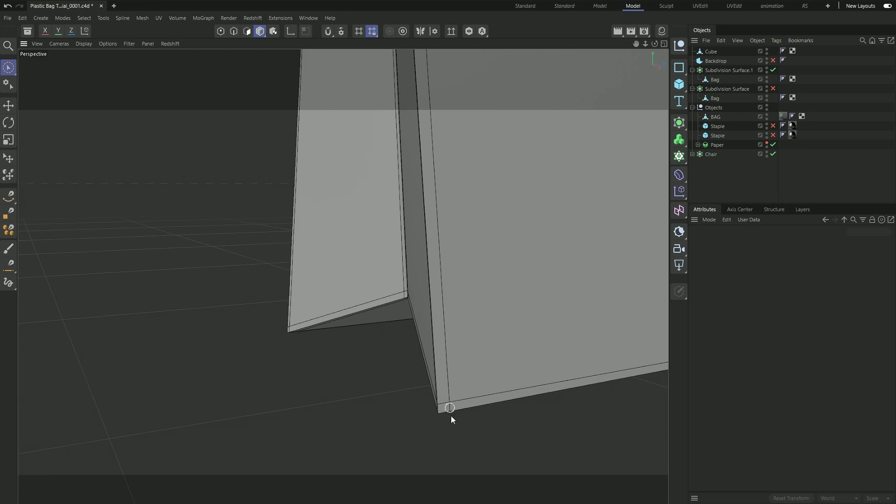
- Select the left bag and enable its Subdivision Surface smoothing
scroll(449, 408, "down", 5)
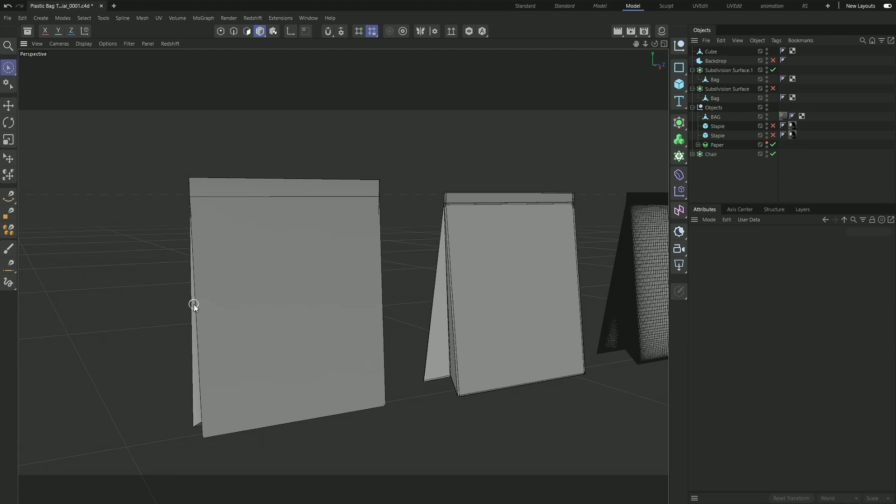
scroll(259, 347, "up", 2)
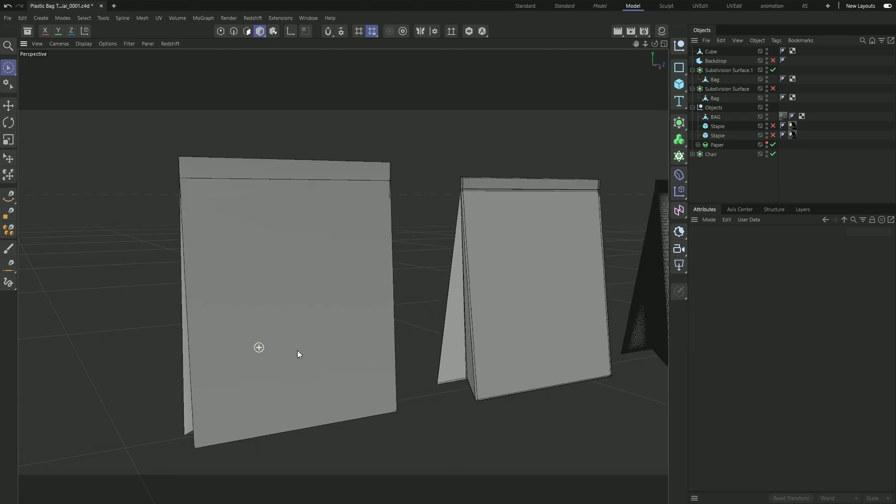
left_click(714, 52)
left_click(680, 123, "alt")
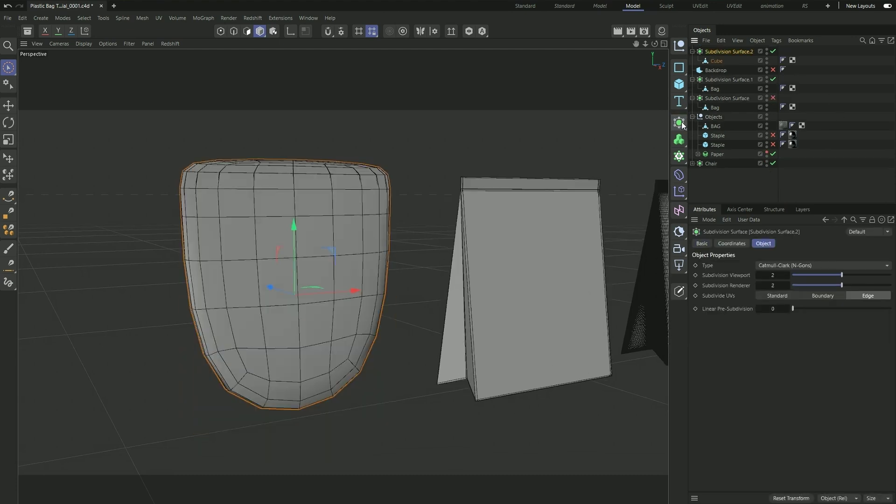
mouse_move(349, 248)
left_mouse_down("alt")
mouse_move(307, 249)
mouse_move(332, 248)
left_mouse_up("alt")
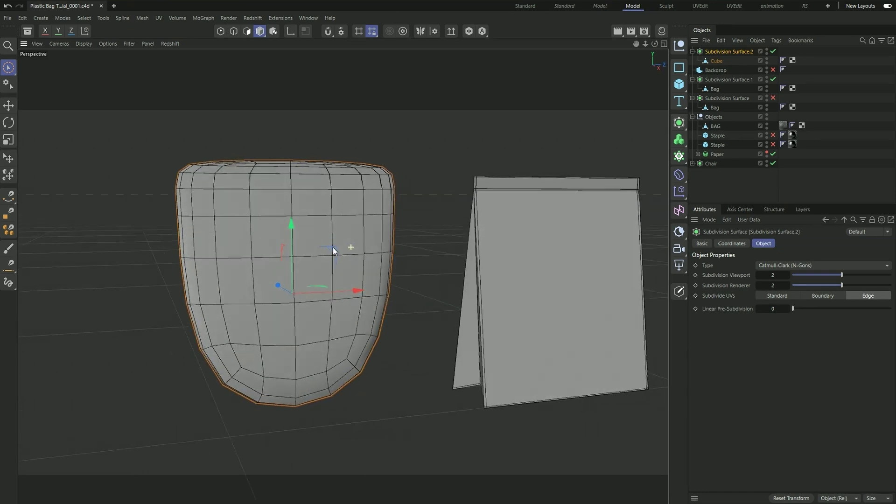
scroll(296, 236, "down", 2)
scroll(354, 272, "up", 2)
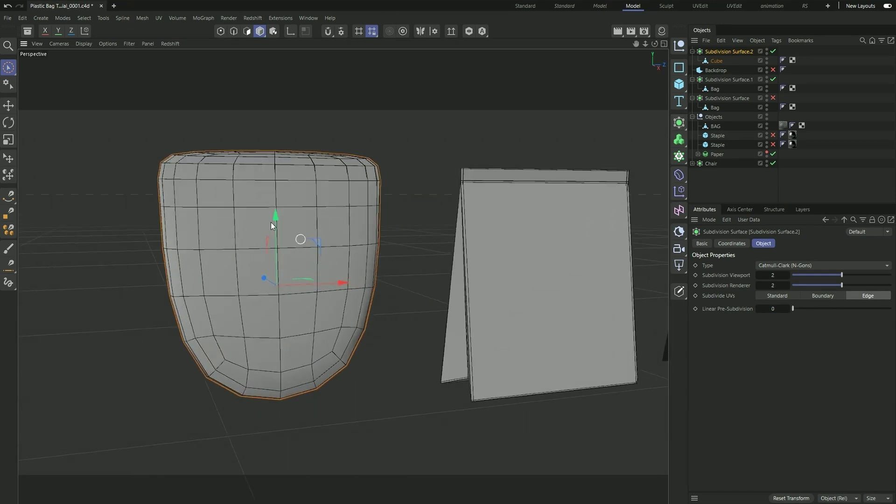
- Select the paper bag, switch on its Subdivision Surface, and inspect the dense mesh
left_click(570, 275)
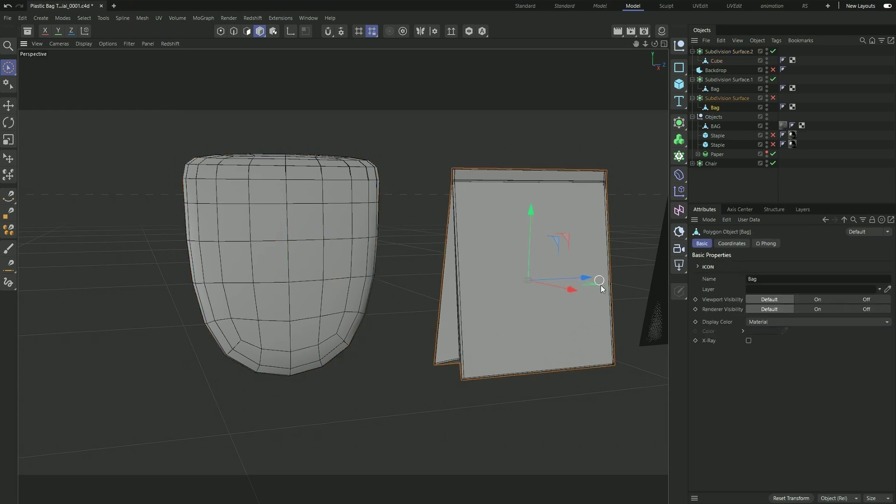
scroll(557, 292, "up", 3)
scroll(336, 329, "up", 2)
scroll(349, 306, "down", 3)
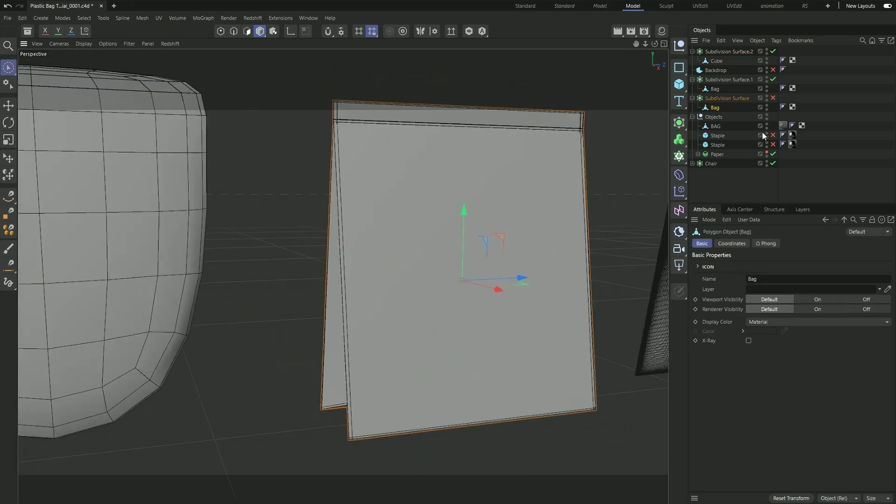
scroll(344, 314, "up", 2)
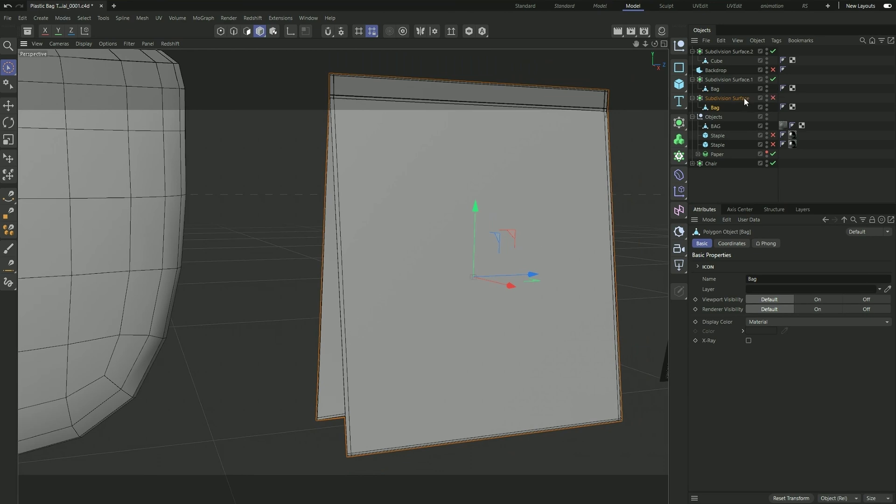
left_click(772, 98)
scroll(310, 286, "up", 8)
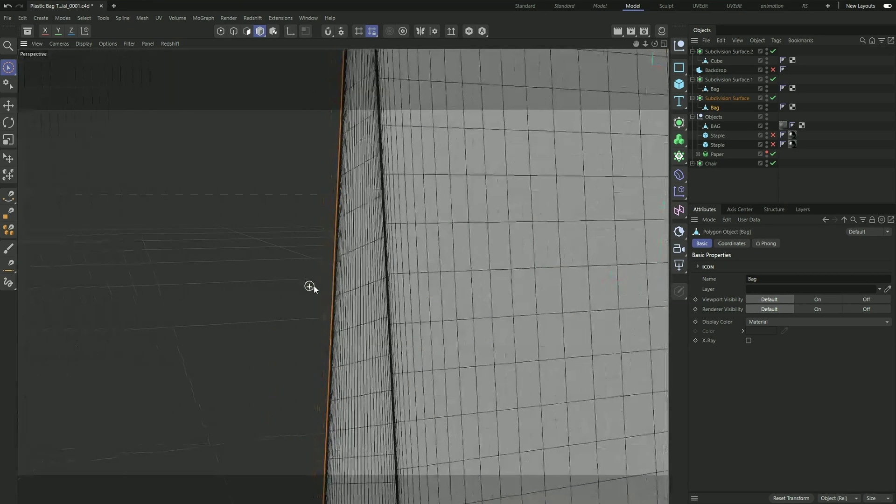
scroll(389, 279, "down", 5)
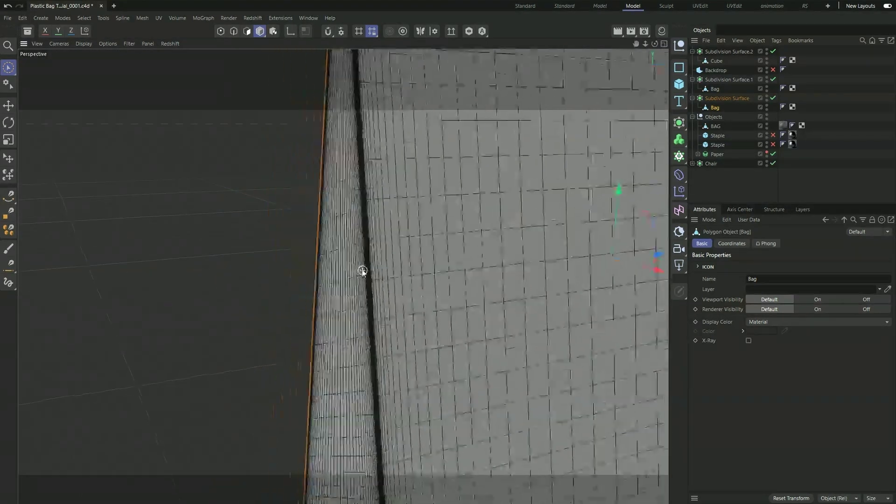
scroll(368, 278, "down", 3)
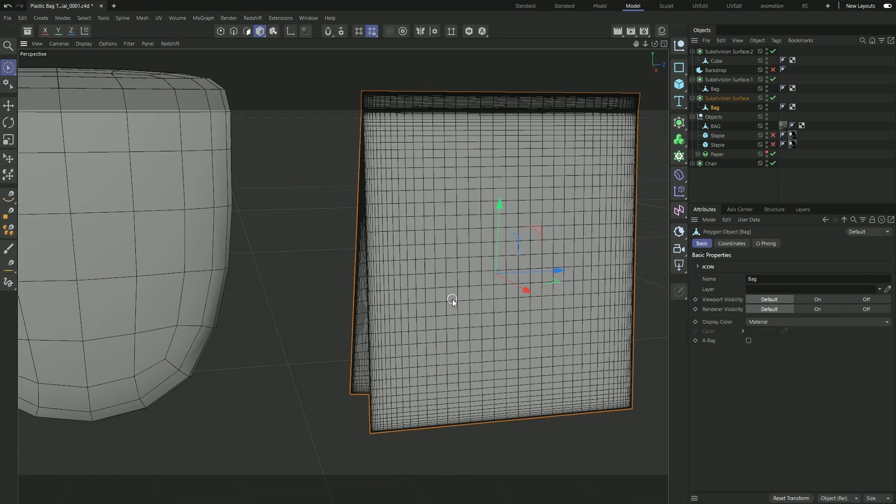
scroll(455, 298, "down", 2)
left_click_drag(455, 298, 455, 299, "alt")
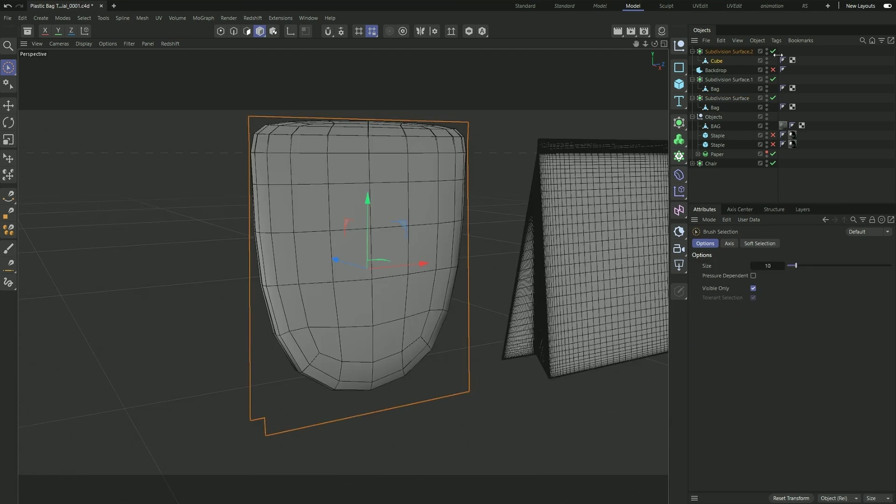
- Turn off the cube's subdivision smoothing, switch to polygon mode and pick the Loop/Path Cut tool
left_click(773, 52)
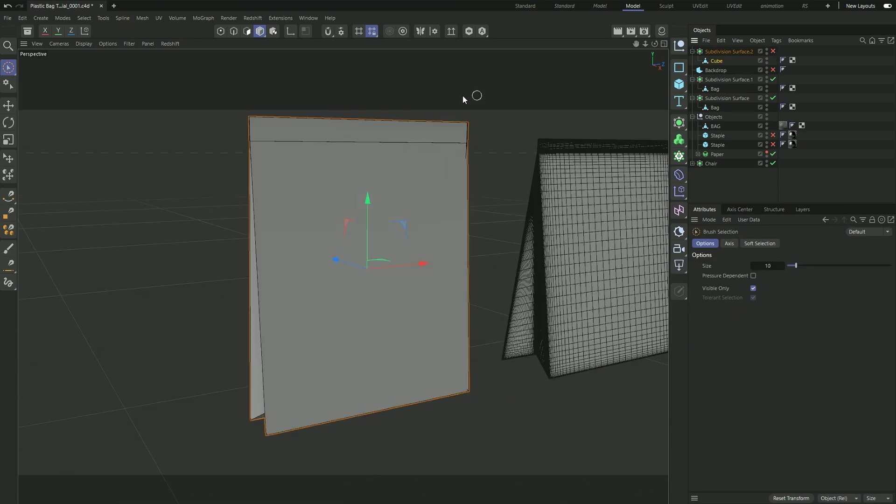
left_click(243, 31)
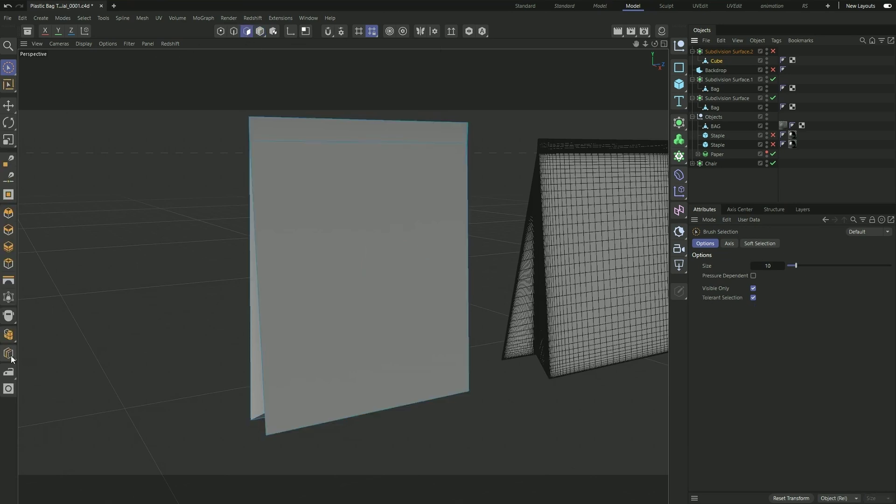
left_click_drag(8, 353, 64, 402)
scroll(235, 420, "up", 6)
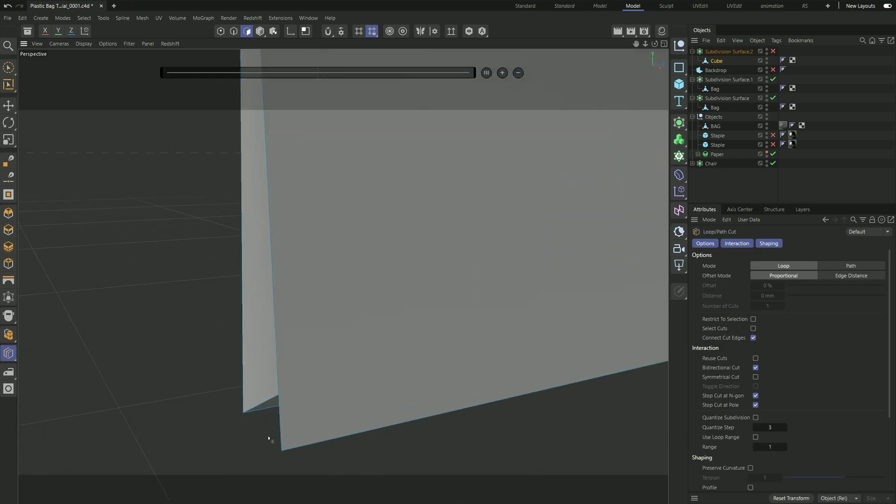
scroll(267, 431, "down", 1)
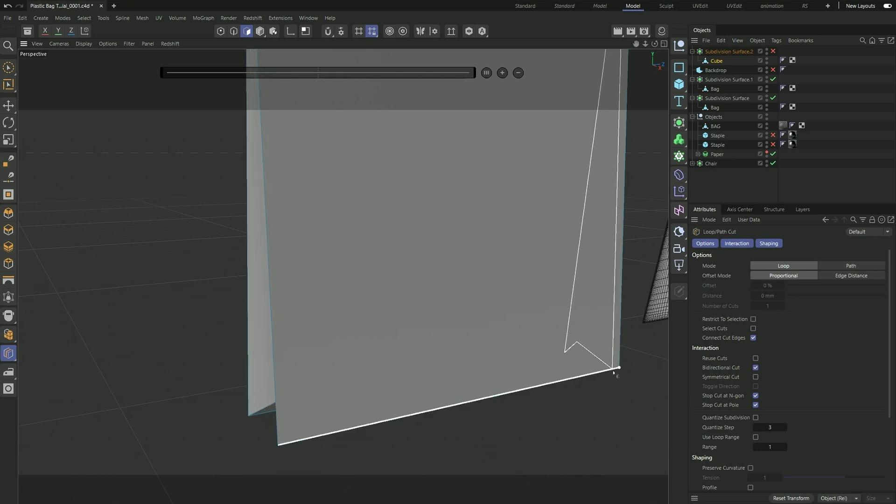
- Set the cut's quantize step to 50 and add a loop cut near the bag's edge
left_click(778, 427)
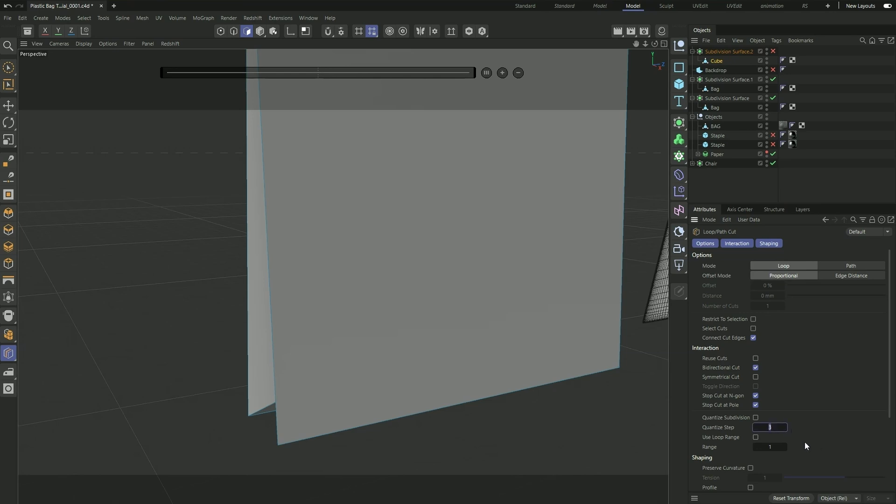
type("50")
scroll(280, 420, "up", 4)
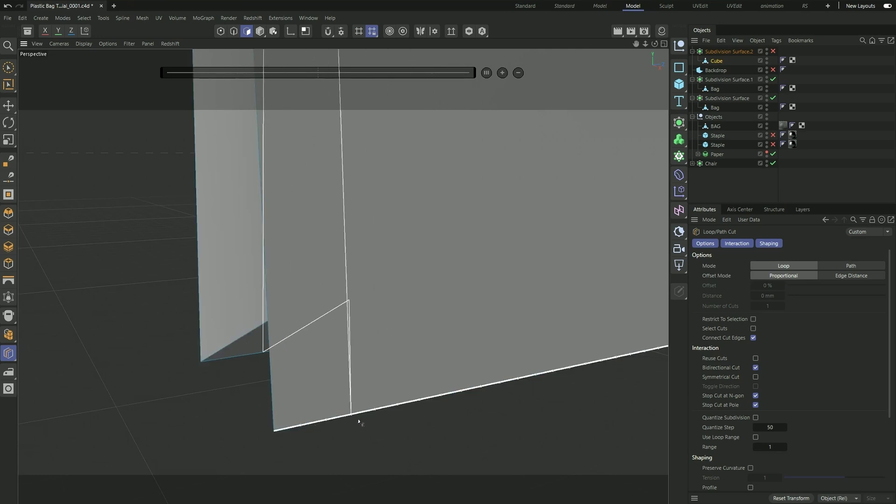
left_click(301, 426)
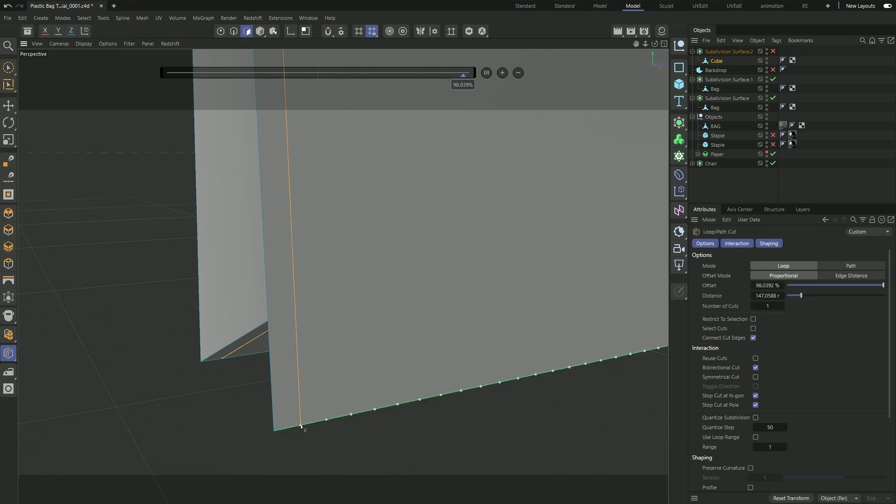
left_click_drag(301, 426, 277, 427, "alt")
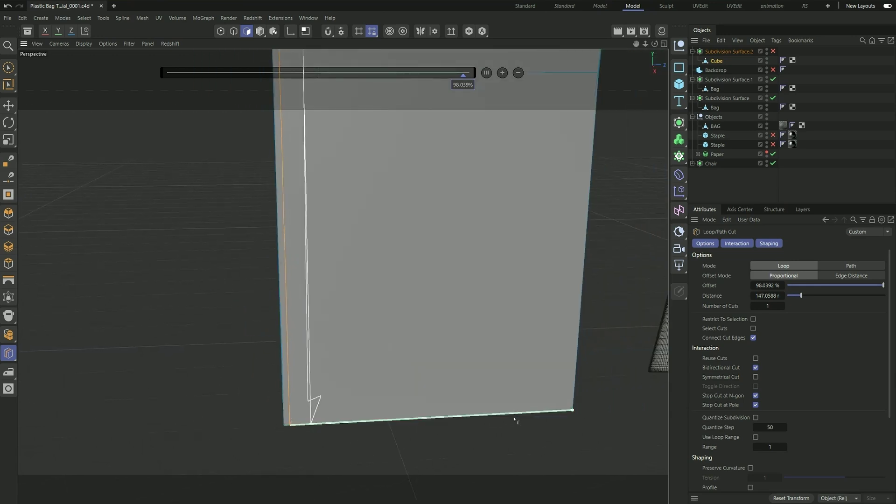
scroll(572, 410, "up", 4)
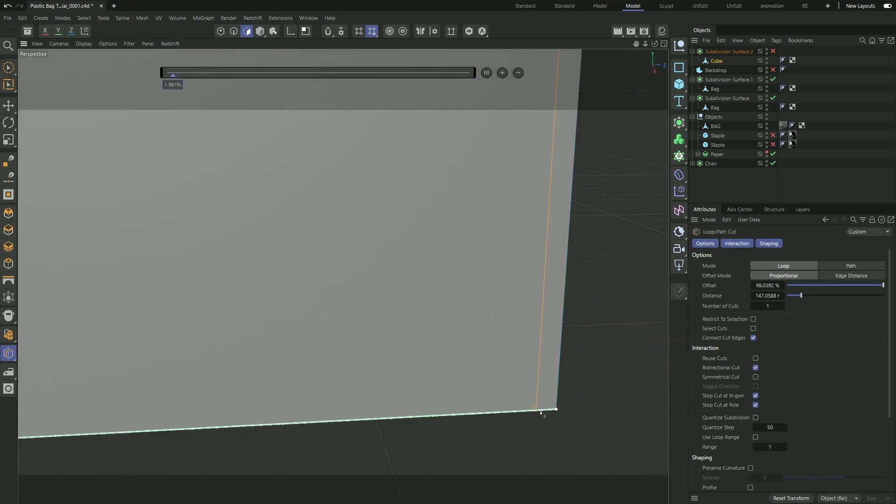
scroll(527, 427, "down", 3)
scroll(407, 416, "down", 2)
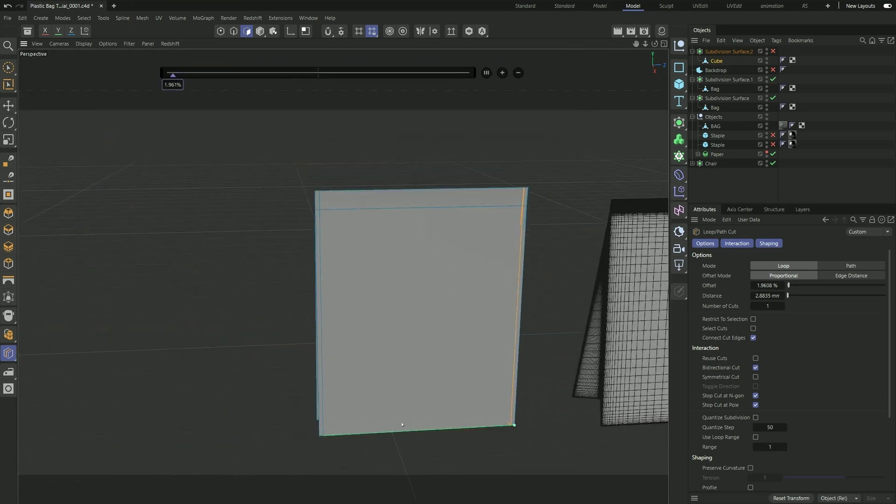
mouse_move(397, 413)
left_mouse_down("alt")
mouse_move(438, 395)
mouse_move(422, 402)
left_mouse_up("alt")
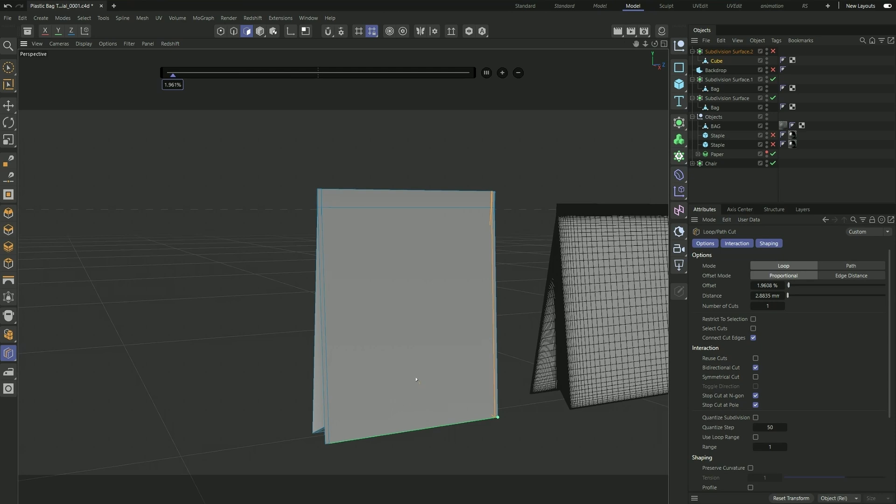
- Toggle Subdivision Surface.1 smoothing back on and disable smoothing on the other bag
left_click(773, 79)
left_click(773, 80)
left_click(773, 98)
scroll(330, 260, "down", 2)
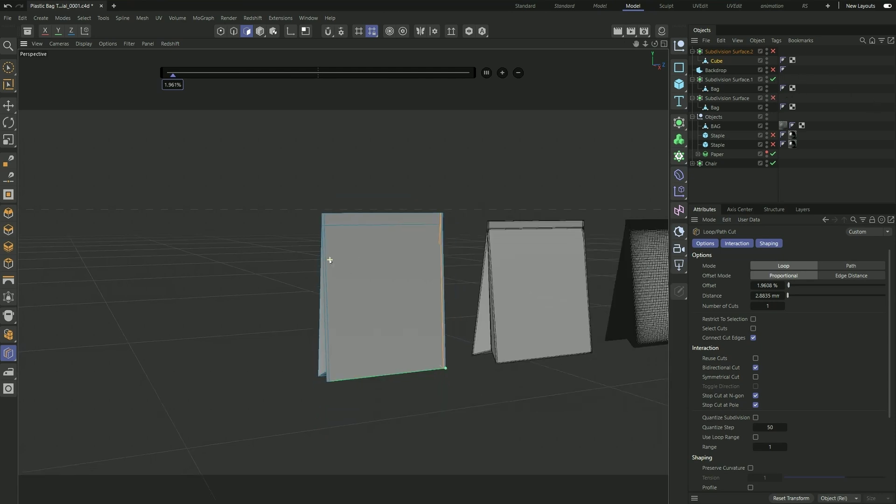
scroll(483, 394, "up", 6)
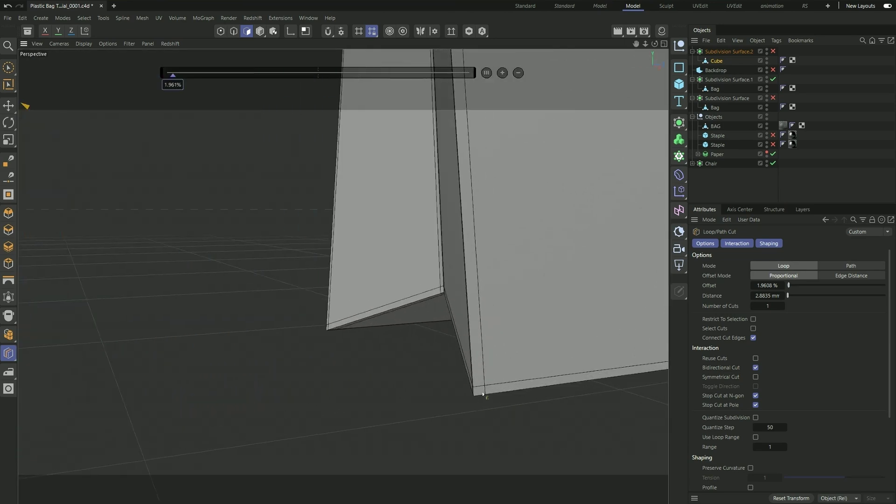
left_click_drag(479, 387, 506, 374, "alt")
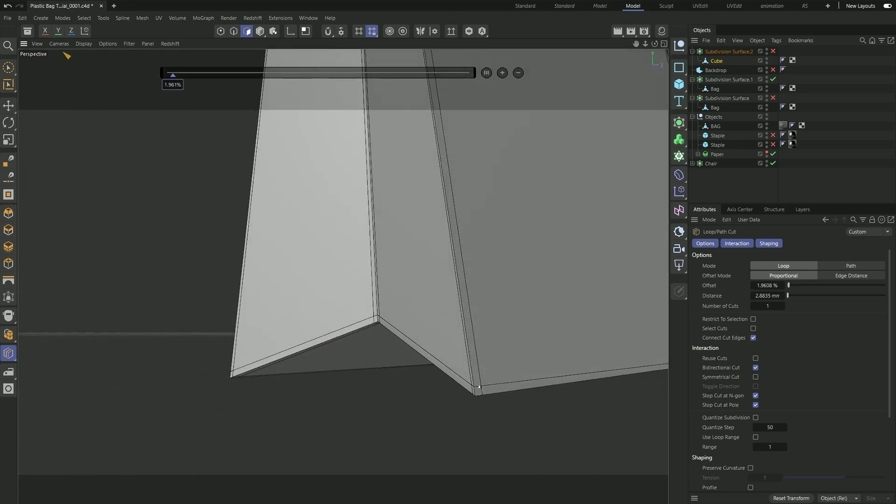
scroll(501, 357, "down", 5)
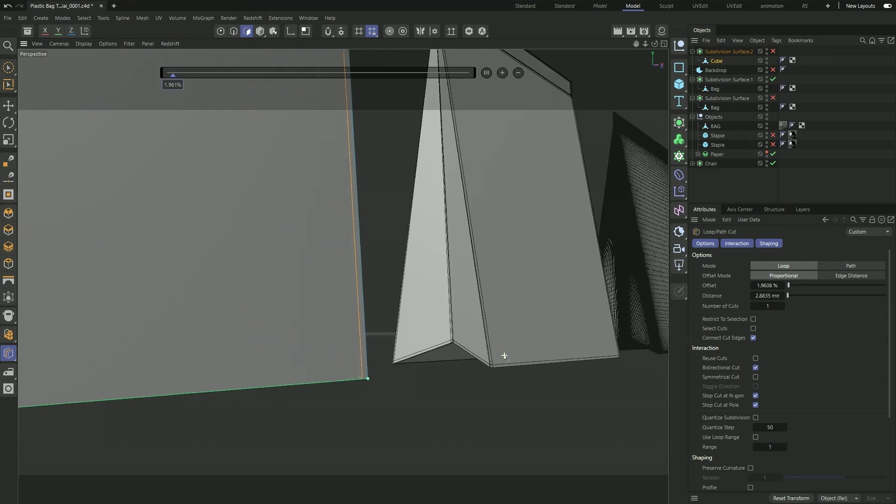
scroll(256, 380, "up", 6)
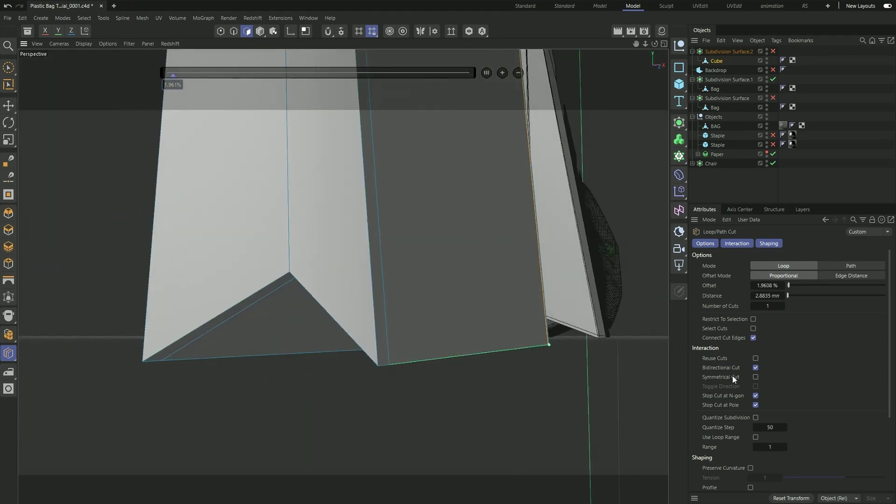
- Raise the quantize step to 80 and add a loop cut near the bag's bottom
double_click(773, 427)
type("70")
scroll(366, 365, "up", 4)
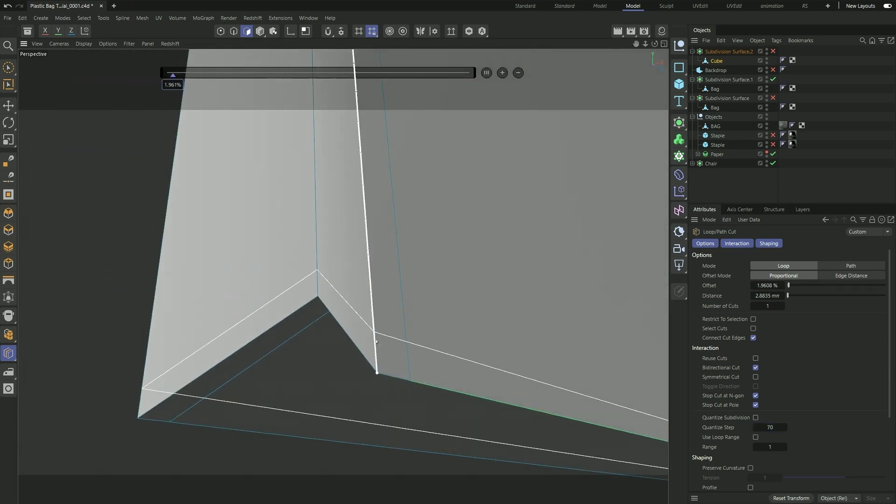
left_click_drag(772, 422, 776, 423)
left_click(376, 355)
scroll(373, 361, "down", 5)
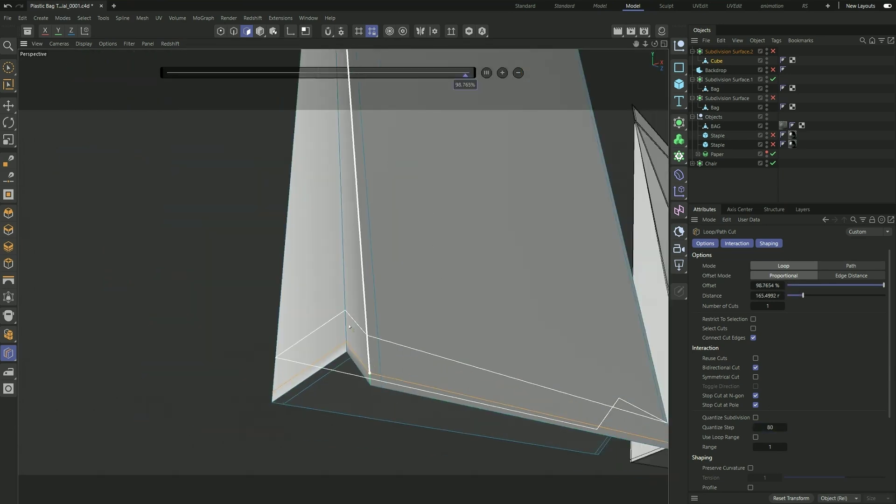
left_click_drag(368, 359, 332, 424, "alt")
scroll(332, 424, "down", 4)
scroll(312, 155, "up", 5)
scroll(311, 155, "up", 3)
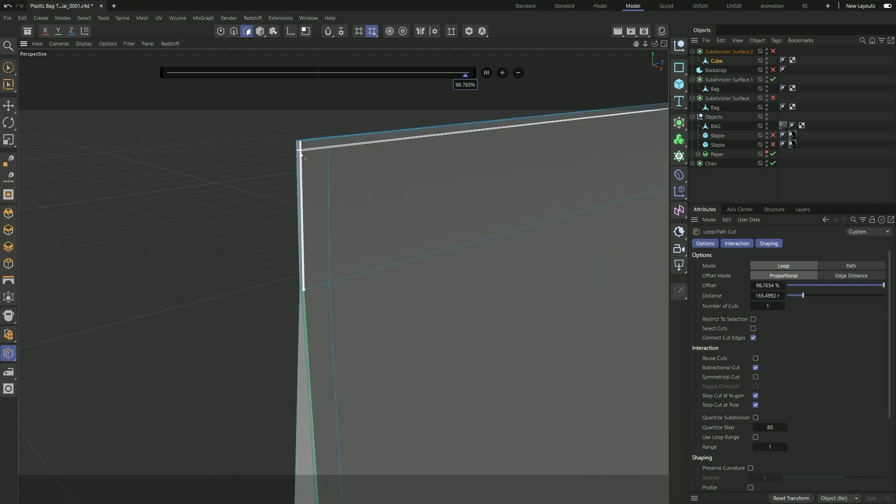
- With quantize step 50, add loop cuts near the bag's top edge and lower corner
double_click(770, 427)
type("50")
left_click(302, 155)
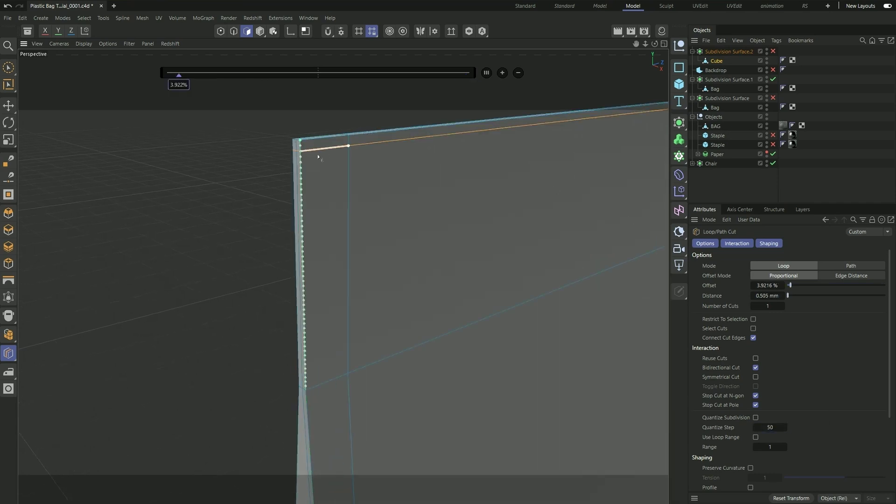
middle_click_drag(308, 380, 299, 310, "alt")
scroll(298, 310, "up", 2)
left_click(298, 312)
left_click_drag(343, 300, 210, 250, "alt")
scroll(210, 250, "down", 5)
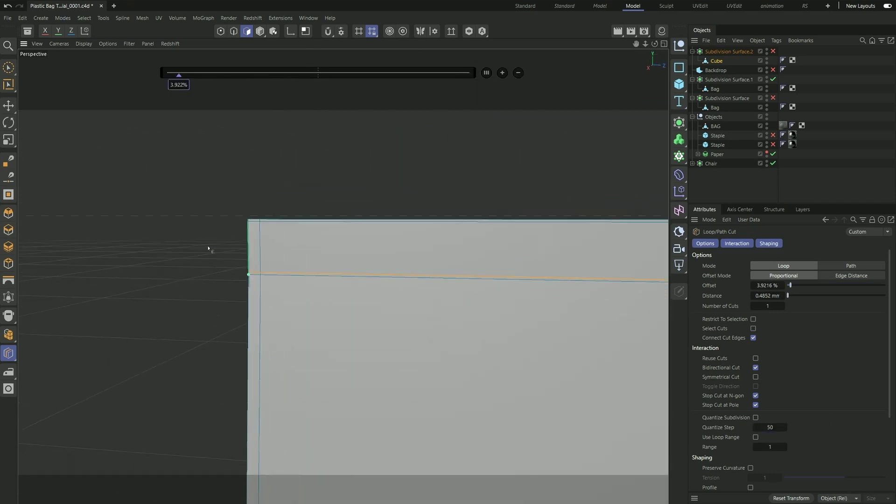
scroll(583, 280, "up", 6)
scroll(536, 259, "down", 3)
scroll(258, 260, "up", 4)
scroll(276, 270, "up", 3)
left_click_drag(283, 264, 264, 272, "alt")
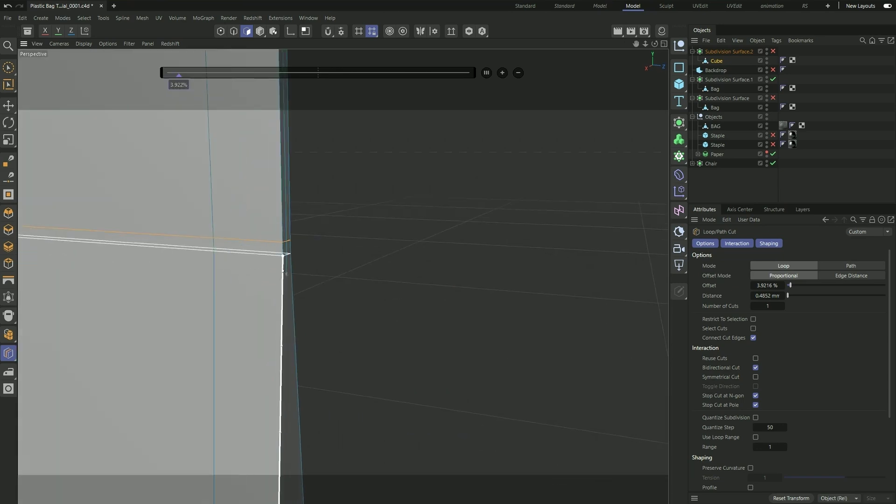
- Undo a misplaced loop cut and set the quantize step to 120
double_click(772, 427)
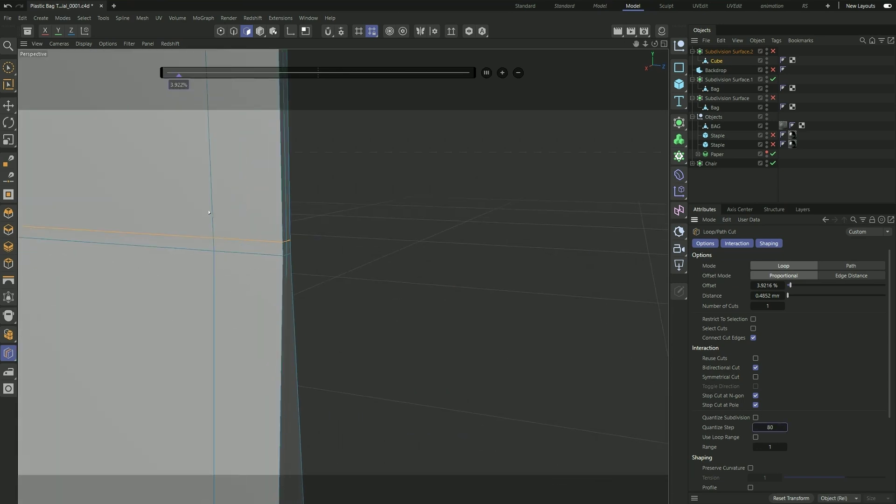
left_click(284, 304)
scroll(293, 315, "down", 4)
key("ctrl+z")
left_click_drag(294, 316, 338, 322, "alt")
double_click(780, 427)
type("120")
key("Return")
scroll(387, 267, "up", 4)
- Set the quantize step to 300 and add a loop cut right at the band edge
double_click(774, 427)
type("300")
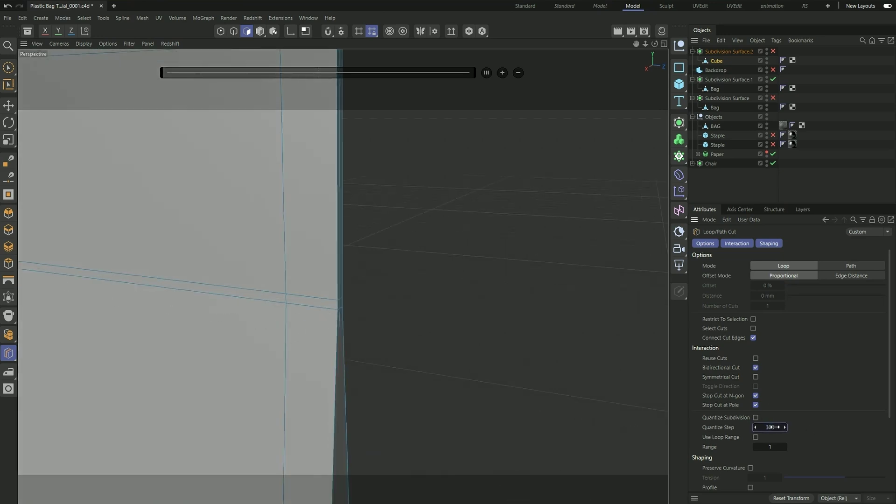
left_click(339, 315)
scroll(462, 328, "down", 5)
left_click_drag(330, 342, 402, 310, "alt")
scroll(405, 308, "down", 3)
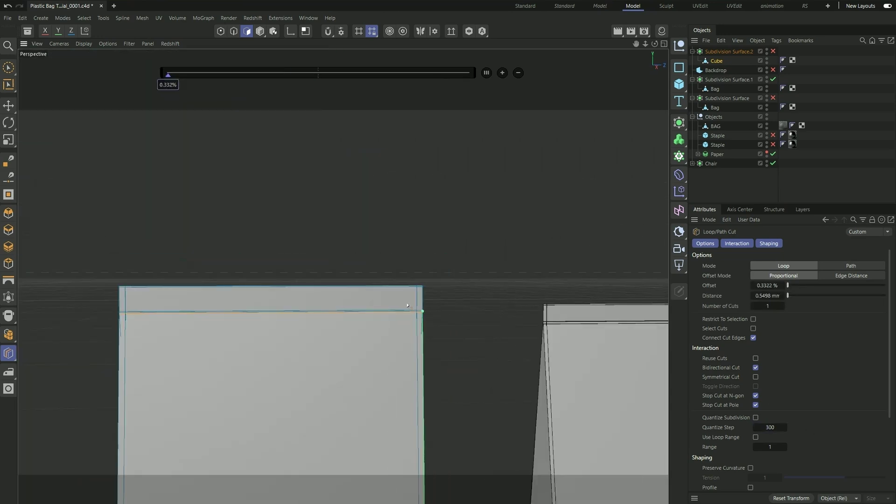
scroll(160, 392, "up", 4)
scroll(160, 393, "down", 7)
left_click_drag(168, 388, 295, 328, "alt")
scroll(322, 383, "up", 5)
- Add two loop cuts near the gusset fold, the second at 93.75%
double_click(774, 428)
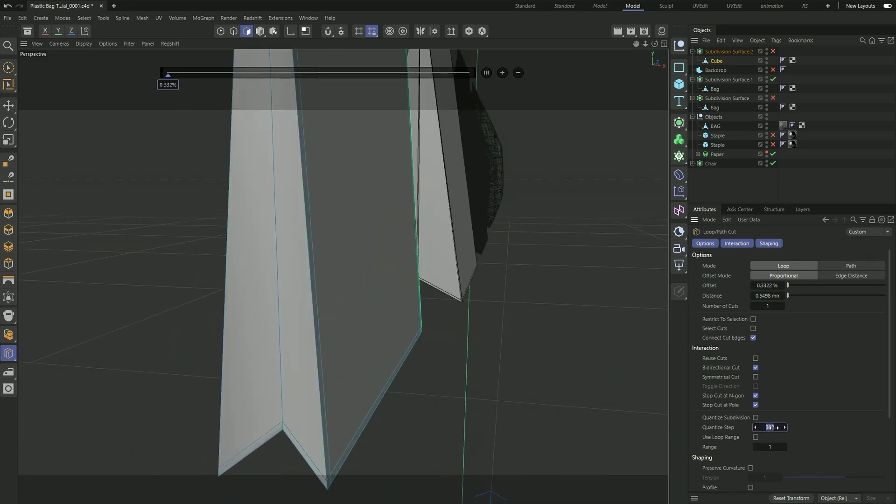
left_click_drag(298, 411, 326, 410, "alt")
scroll(313, 422, "up", 5)
left_click(307, 426, "shift")
left_click(330, 431, "shift")
scroll(373, 432, "down", 5)
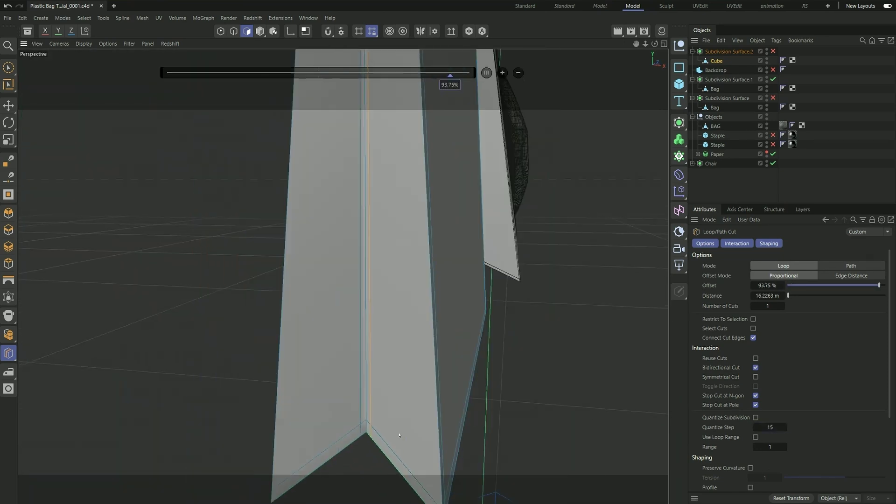
left_click_drag(396, 434, 424, 366, "alt")
scroll(421, 428, "up", 5)
- Add a 6.25% cut at the band's corner and a 93.75% cut near the lower-left corner
left_click(406, 421, "shift")
scroll(410, 422, "down", 5)
scroll(288, 420, "up", 3)
scroll(286, 423, "up", 2)
left_click(264, 442, "shift")
scroll(449, 343, "down", 5)
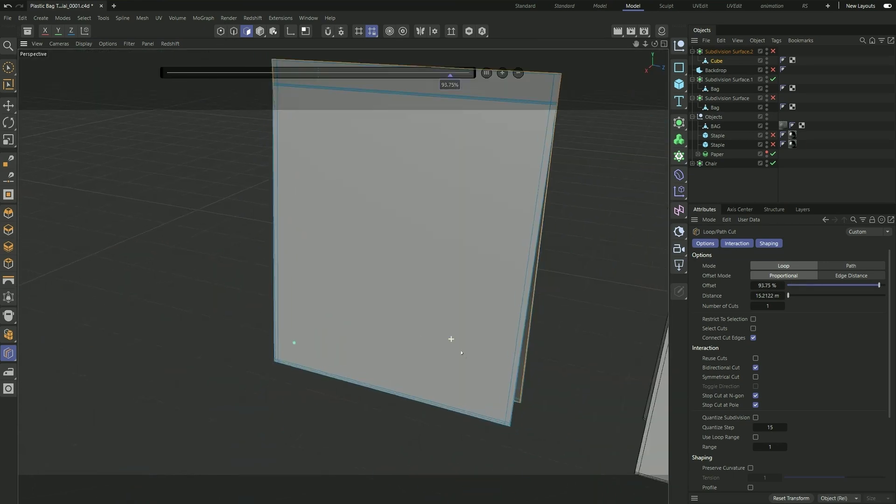
left_click_drag(518, 372, 393, 386, "alt")
left_click_drag(394, 386, 362, 382, "alt")
scroll(372, 257, "down", 4)
left_click_drag(396, 318, 418, 258, "alt")
scroll(401, 317, "down", 4)
scroll(418, 258, "down", 3)
left_click_drag(418, 258, 398, 266, "alt")
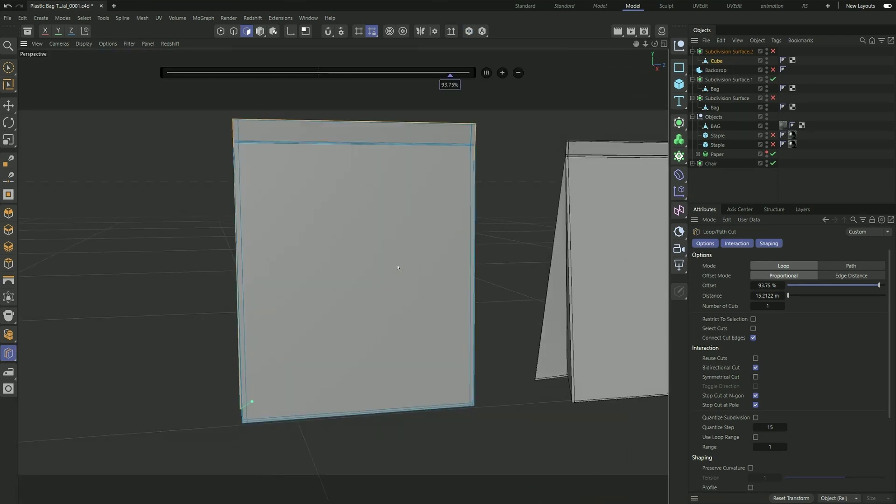
- Turn on Subdivision Surface.2 smoothing and inspect the bag's bottom fold
left_click(772, 51)
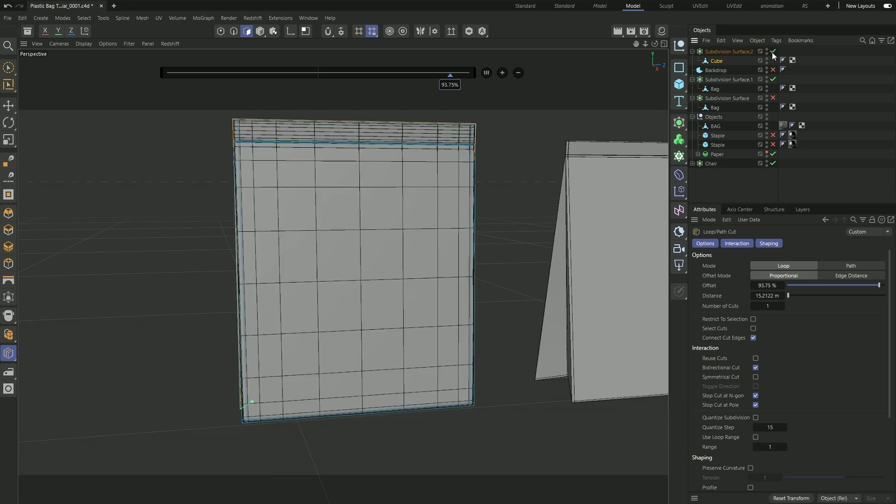
left_click_drag(281, 209, 329, 189, "alt")
scroll(266, 498, "up", 5)
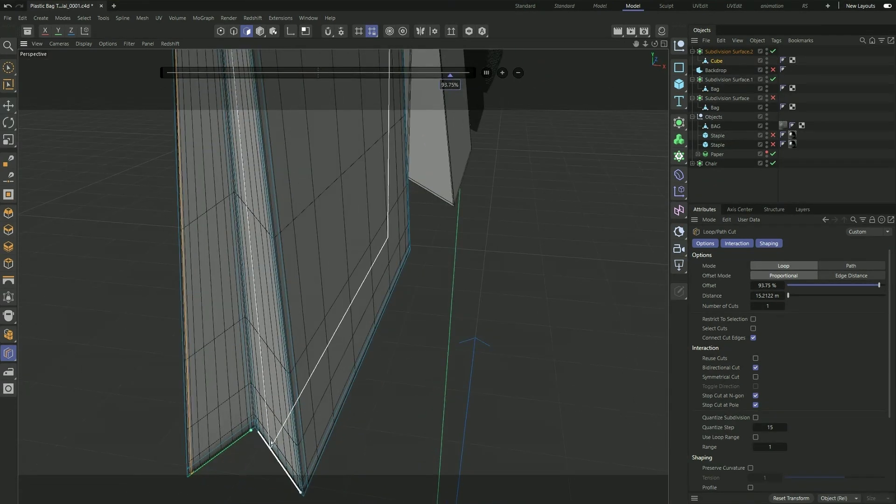
left_click_drag(275, 432, 262, 424, "alt")
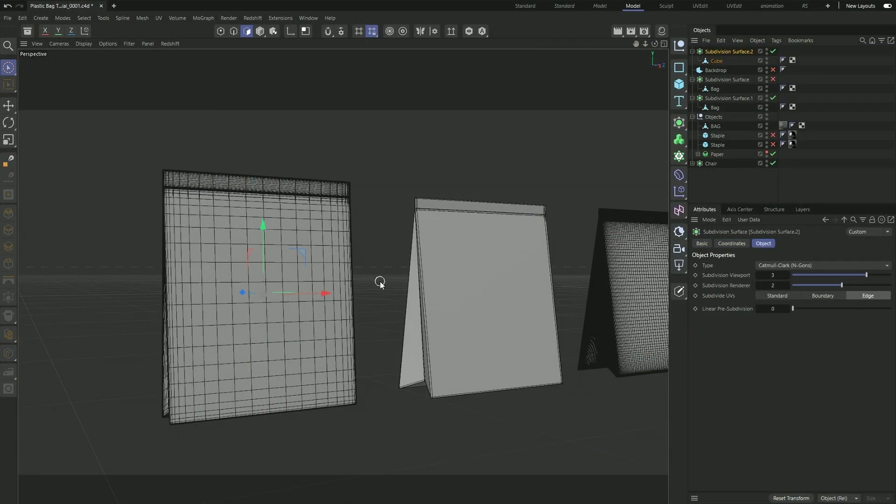
scroll(377, 283, "down", 2)
scroll(604, 286, "up", 6)
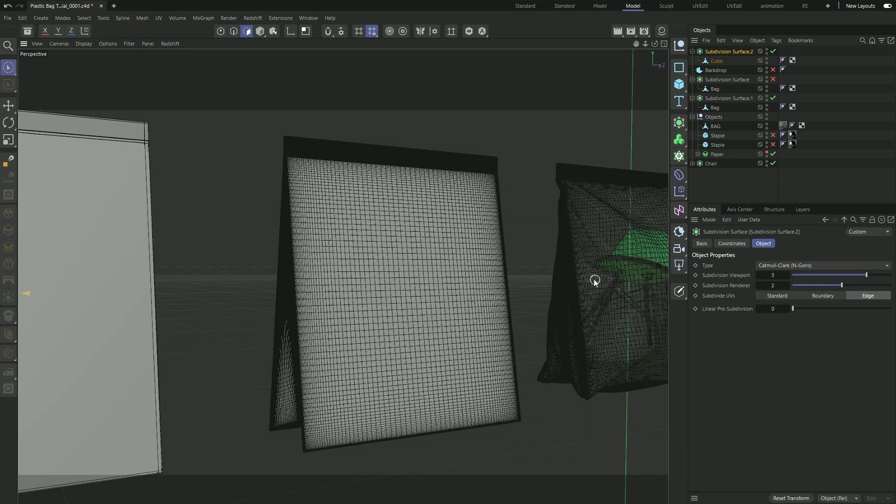
scroll(600, 280, "down", 6)
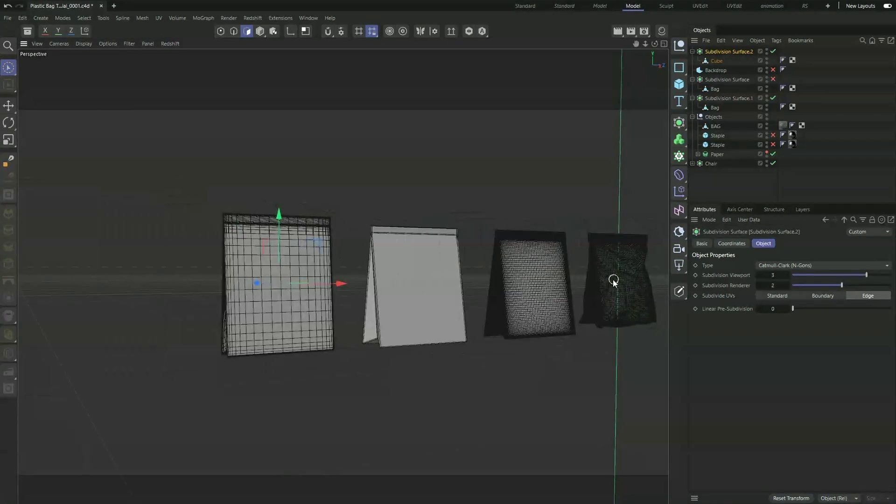
scroll(380, 261, "up", 6)
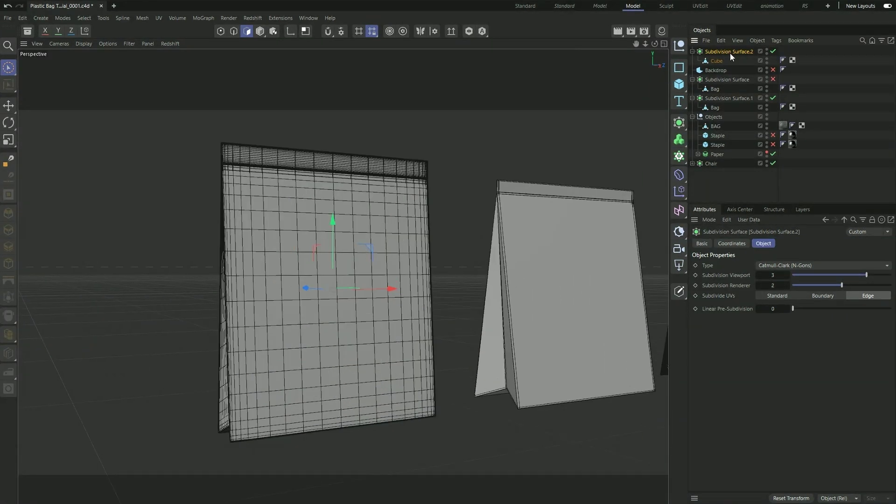
- Raise the viewport and render subdivision levels to 5, then add a Null object
left_click(787, 275)
left_click(787, 275)
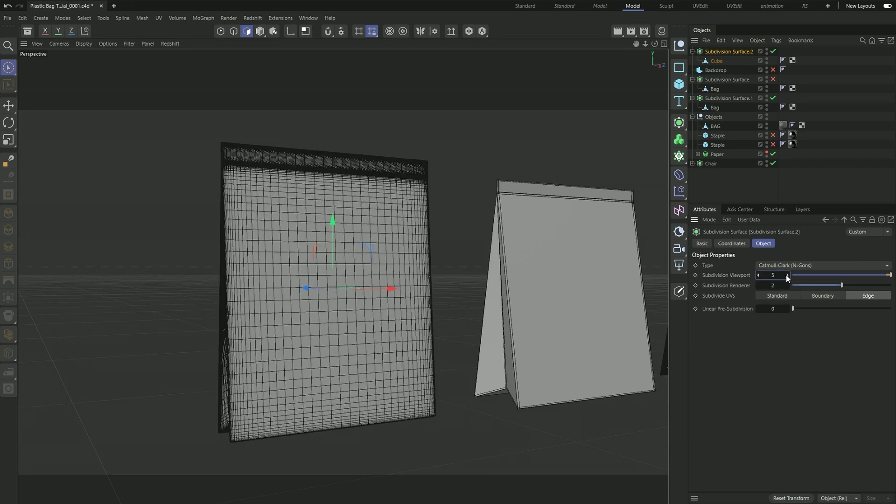
left_click(788, 285)
left_click(787, 285)
left_click(788, 285)
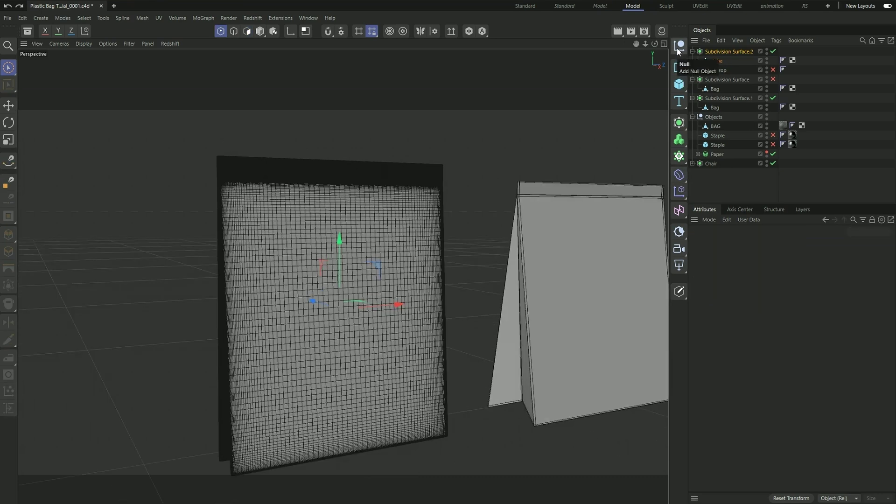
left_click(677, 49)
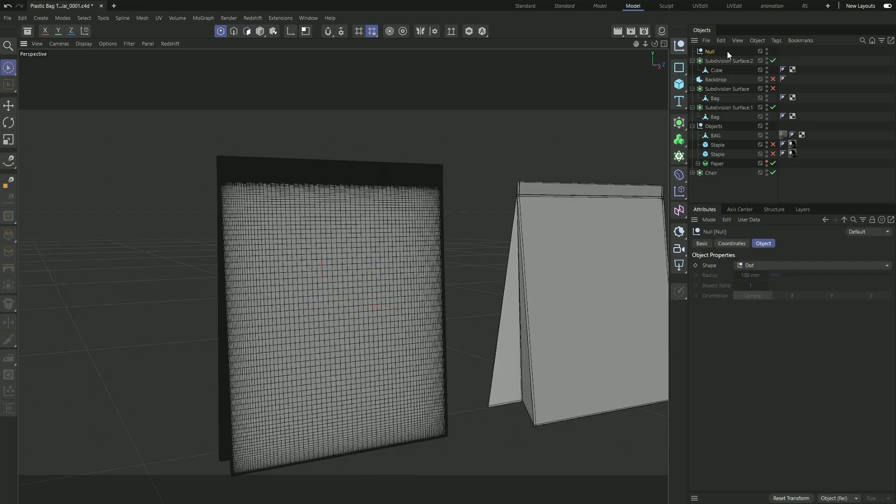
- Rename the Null to Archive, copy Subdivision Surface.2 into it, and hide it from editor and renders
double_click(713, 53)
type("Archive")
key("Return")
left_click_drag(718, 62, 724, 51)
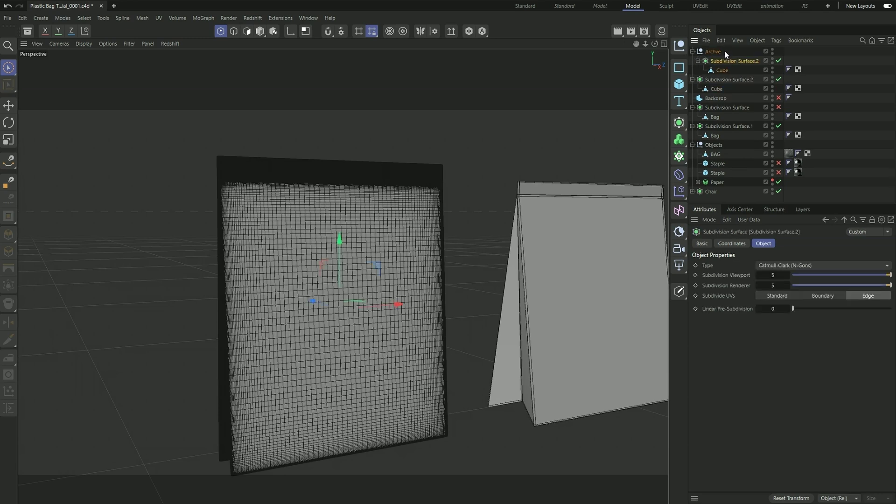
left_click(772, 49)
left_click(772, 54)
left_click(694, 52)
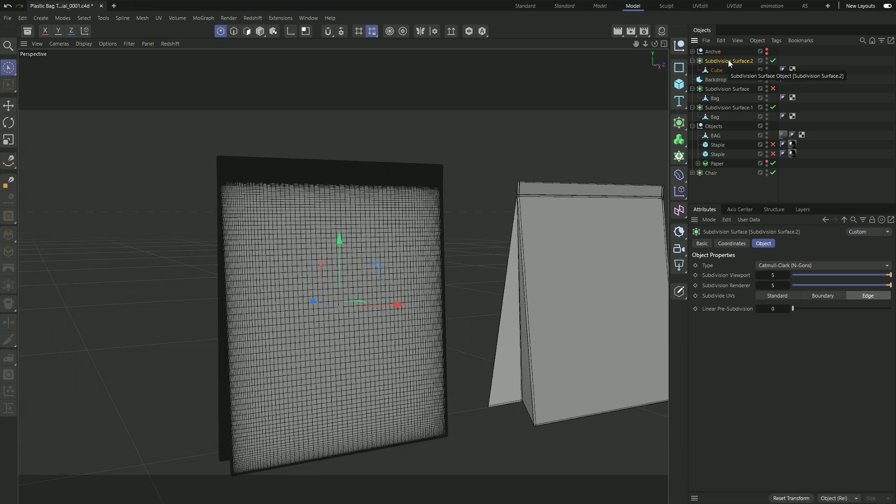
- Make Subdivision Surface.2 editable, add a Cloth tag, and switch to Rectangle Selection
key("c")
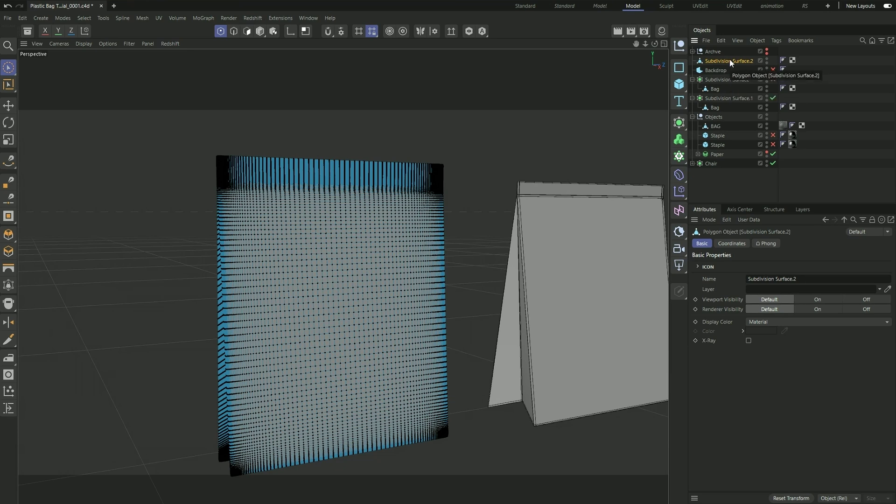
right_click(729, 61)
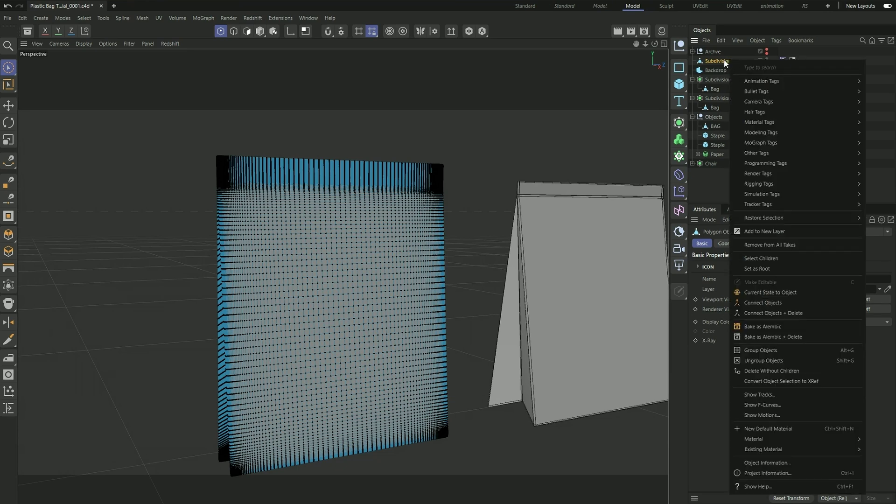
type("cloth")
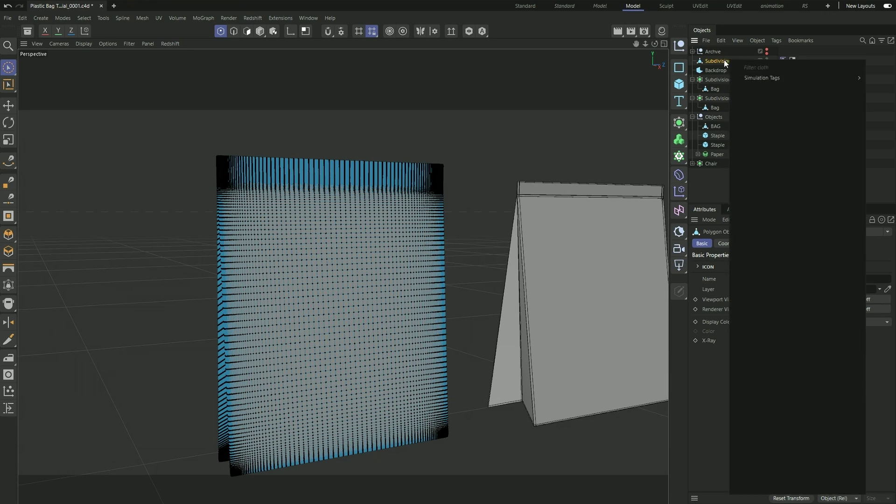
mouse_move(756, 78)
left_click(706, 80)
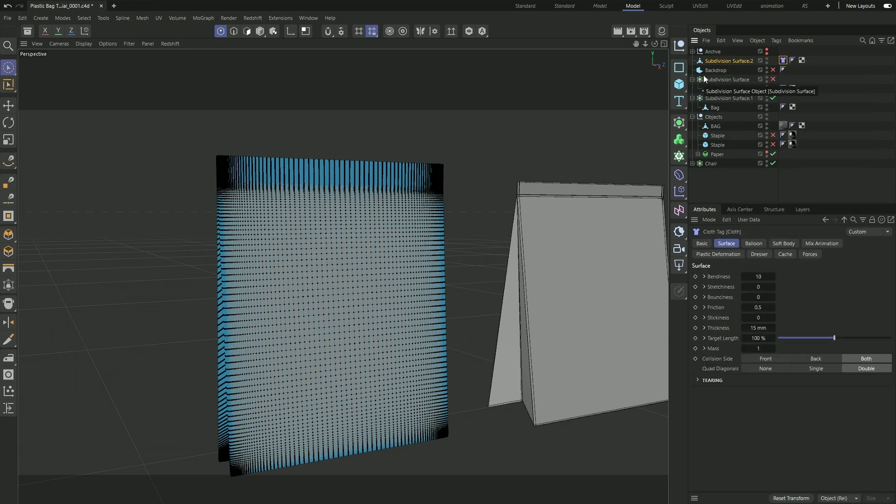
left_click(9, 69)
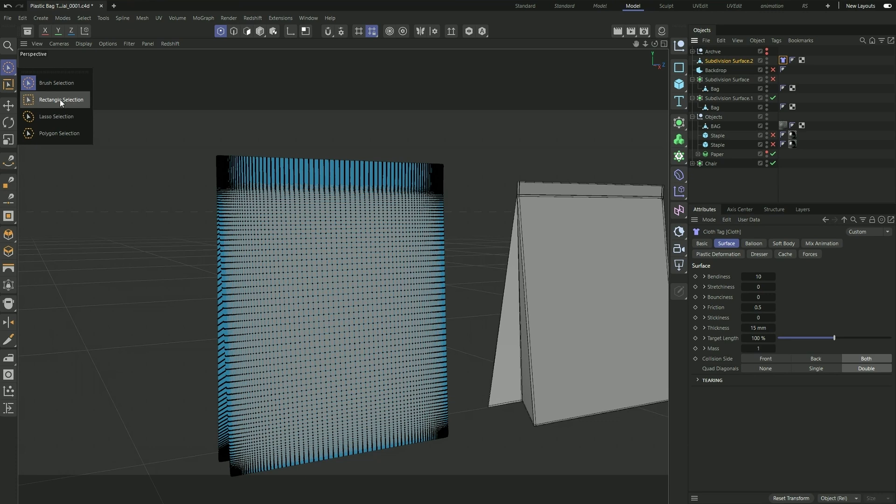
left_click(59, 99)
- In an enlarged Left view, box-select the points of the bag's top band
middle_click(175, 189)
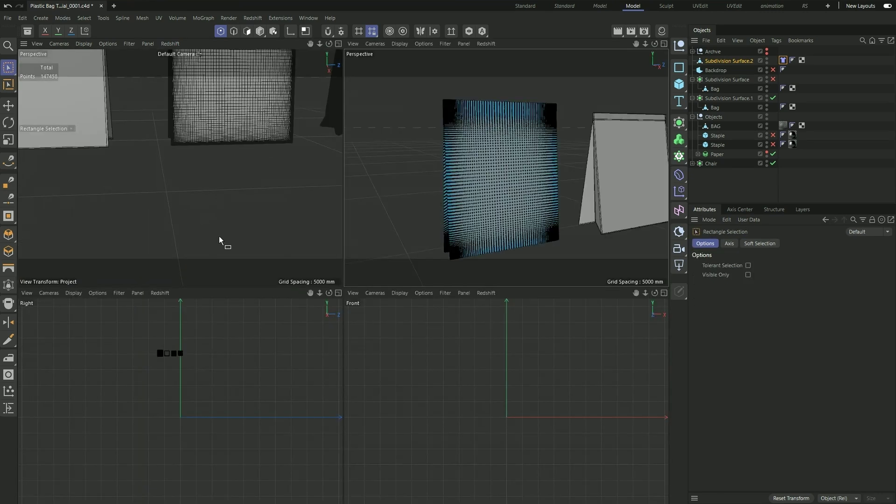
scroll(531, 331, "up", 5)
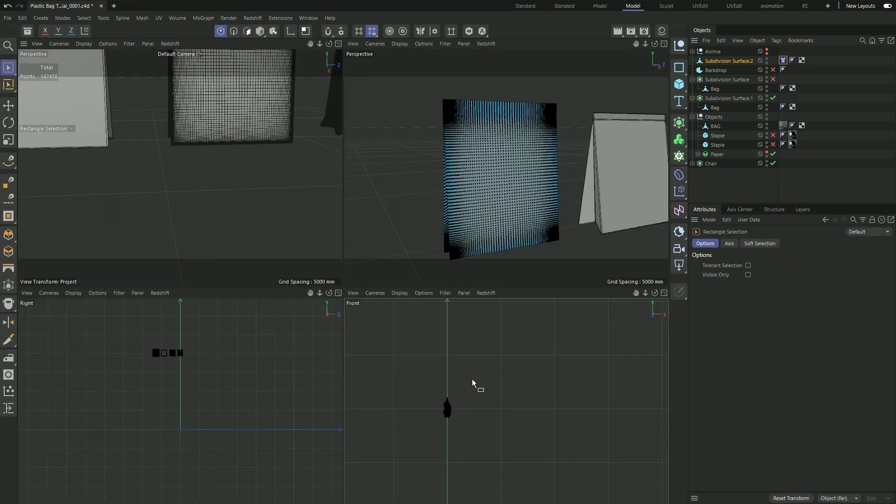
scroll(472, 380, "up", 3)
scroll(399, 434, "up", 3)
left_click(399, 294)
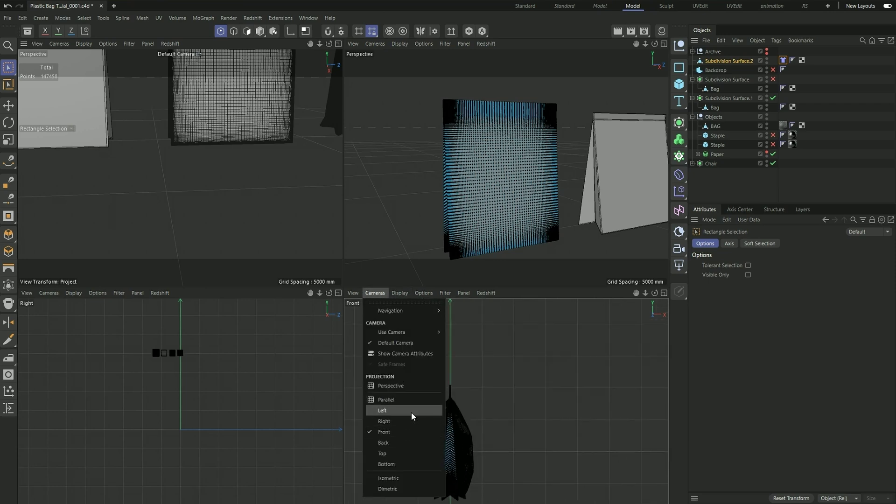
left_click(410, 410)
scroll(502, 363, "up", 2)
scroll(508, 384, "up", 5)
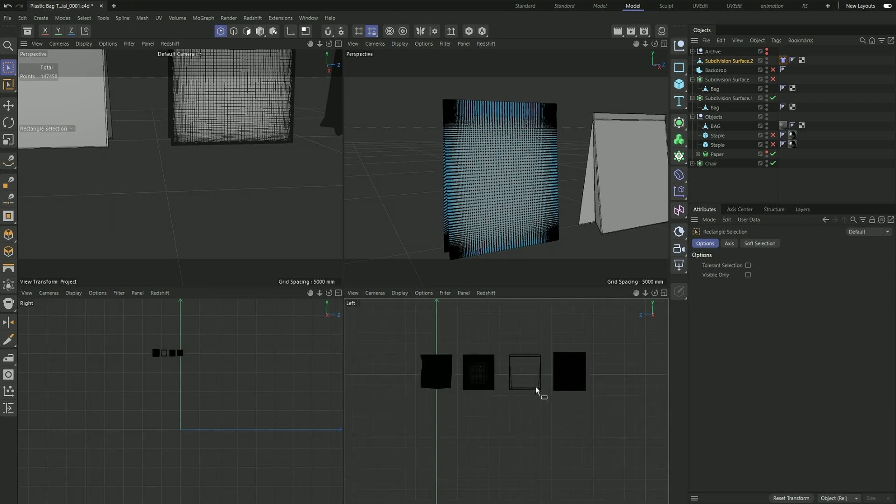
scroll(586, 371, "up", 5)
scroll(536, 417, "down", 2)
middle_click(536, 417)
scroll(375, 103, "up", 4)
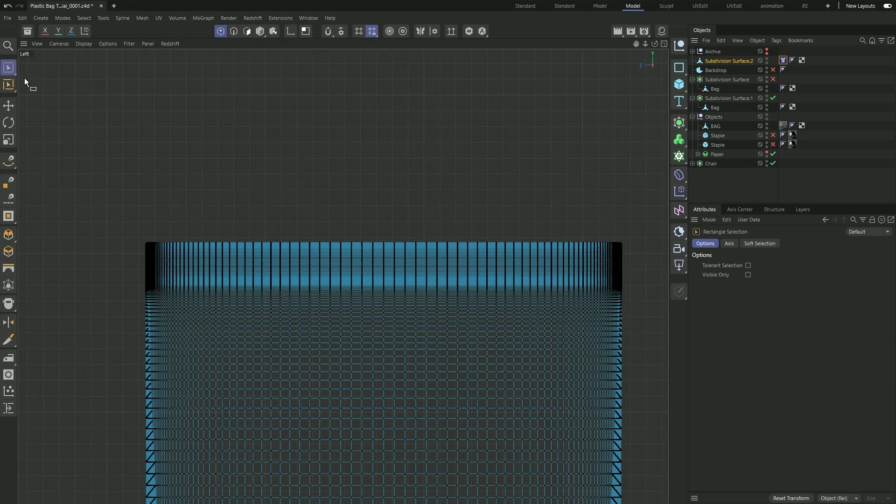
left_click(11, 68)
left_click_drag(118, 230, 643, 289)
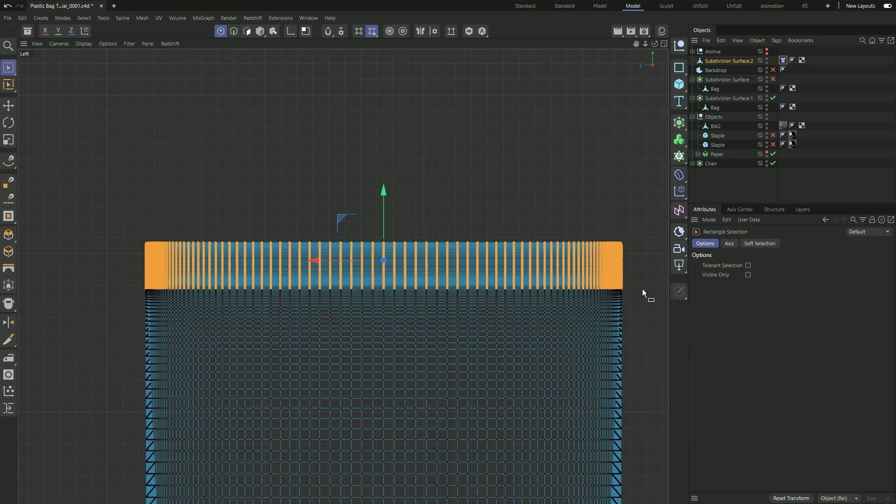
- Pin the selected top band as fixed points in the Cloth tag's Dresser settings
middle_click(397, 223)
middle_click(492, 152)
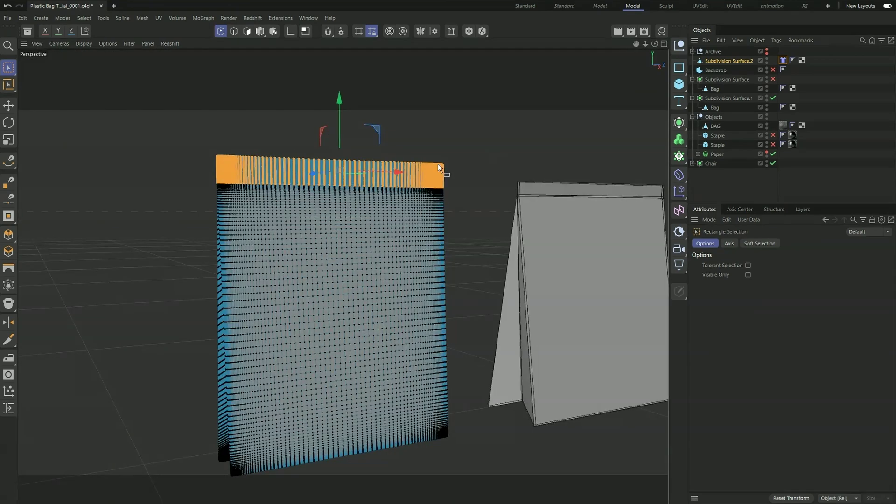
scroll(262, 175, "up", 2)
scroll(263, 176, "up", 1)
left_click_drag(285, 178, 348, 186, "alt")
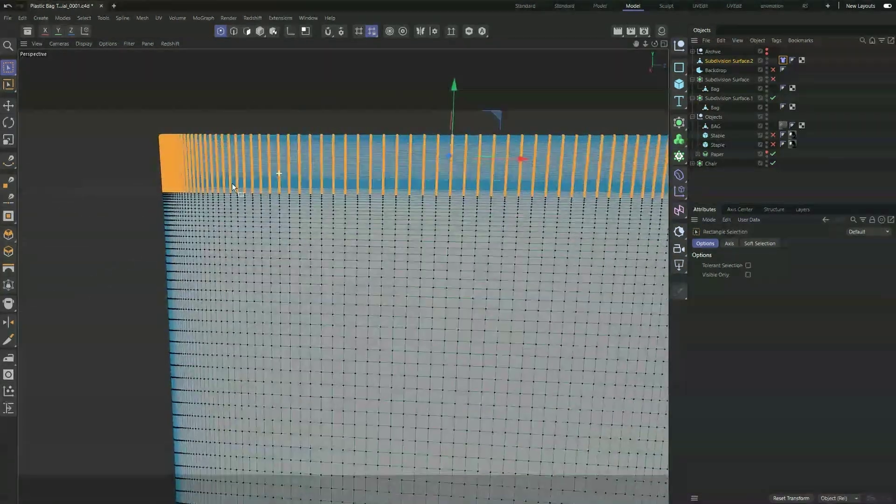
scroll(232, 183, "down", 5)
scroll(406, 192, "up", 3)
scroll(418, 184, "down", 3)
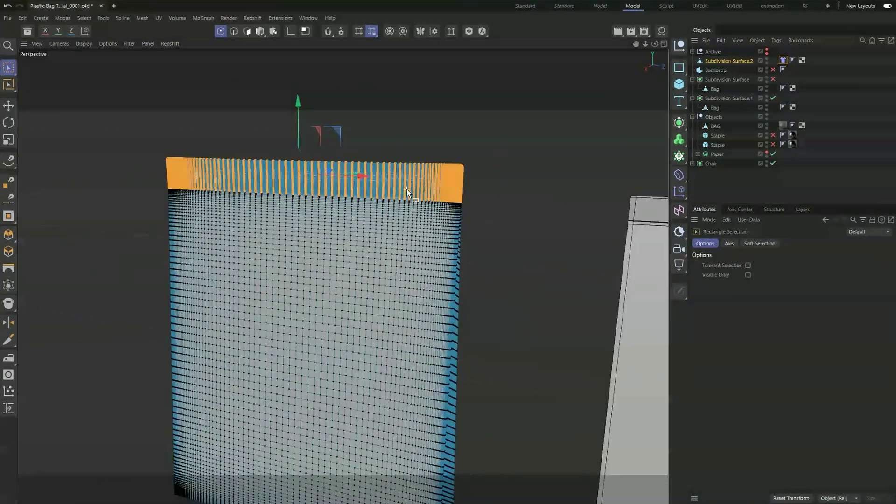
left_click(783, 60)
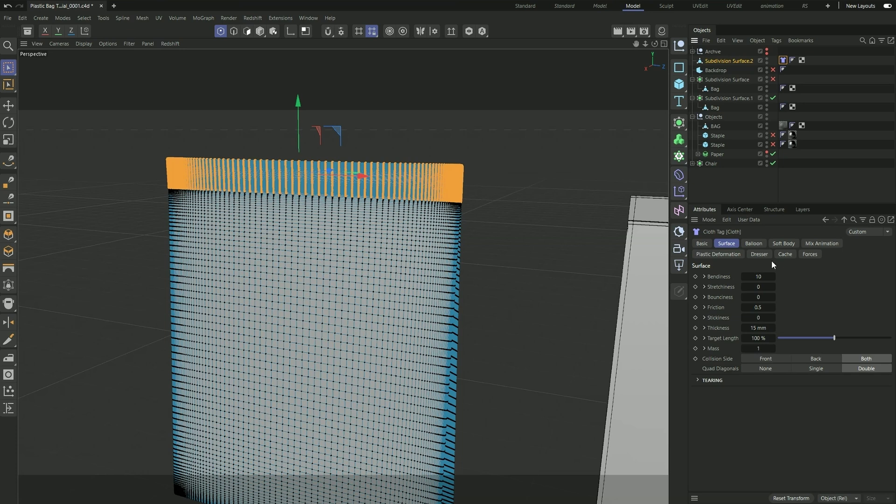
left_click(759, 254)
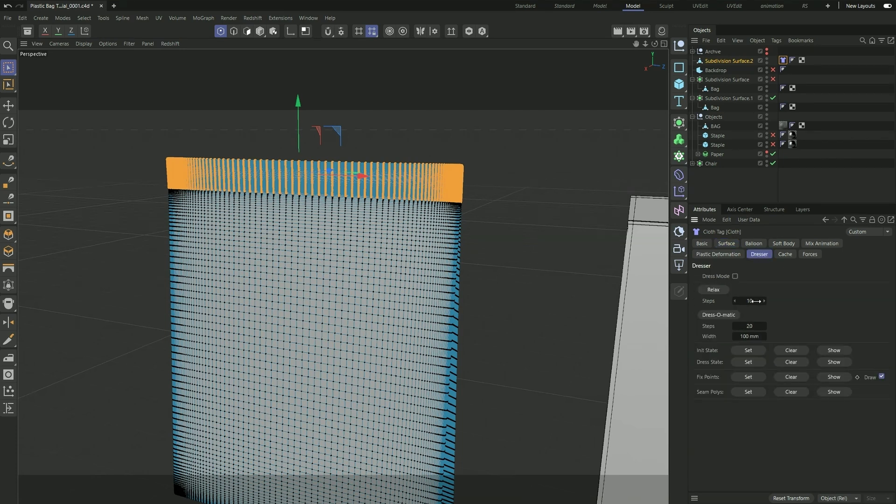
left_click(749, 378)
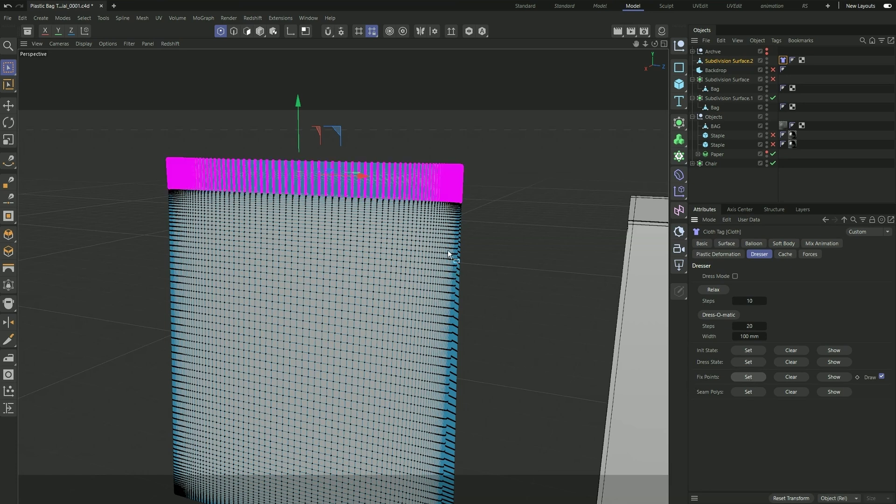
- Switch to polygon mode and open the library of Plastic materials
left_click_drag(447, 250, 345, 319, "alt")
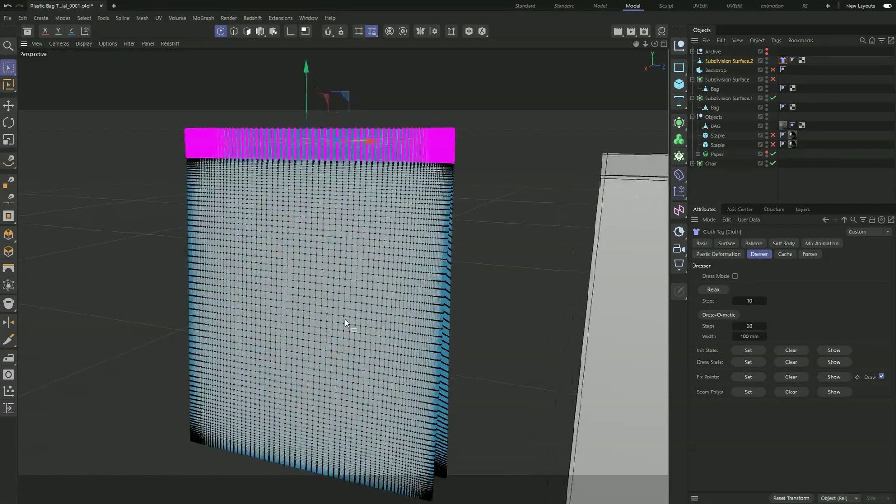
left_click(246, 31)
left_click_drag(379, 206, 332, 297, "alt")
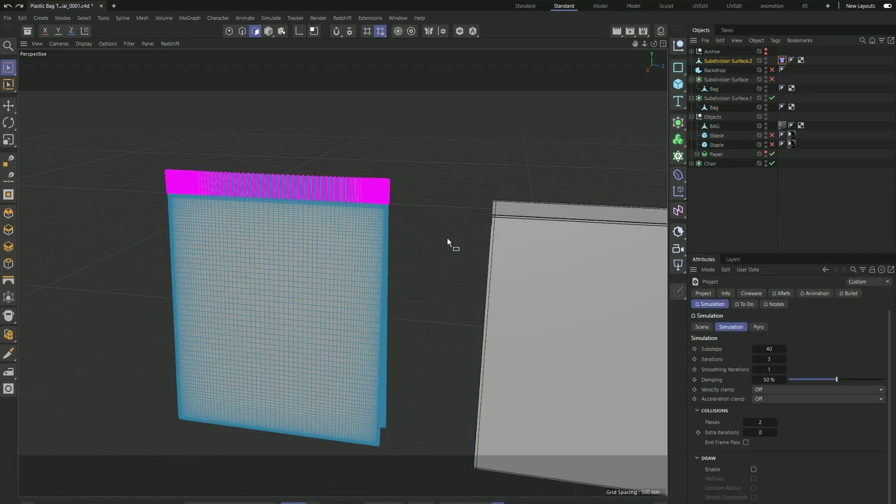
left_click(28, 31)
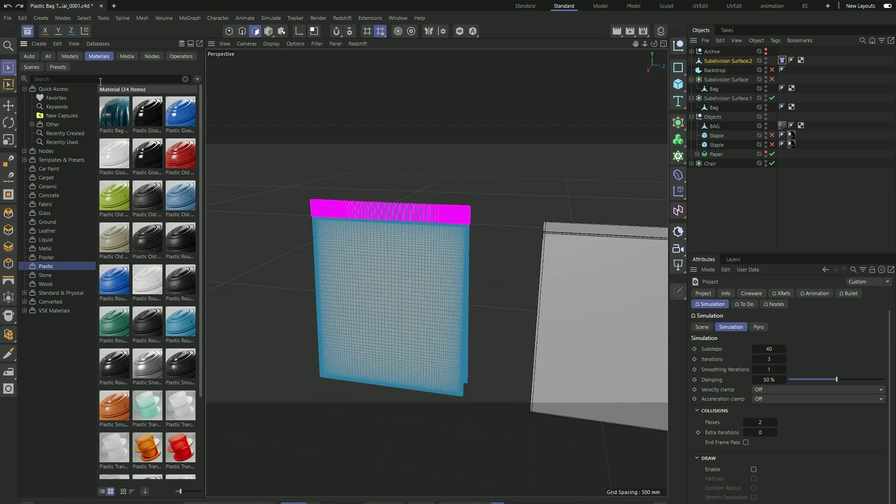
- Apply the Plastic Wrap 001 White material to Subdivision Surface.2
left_click_drag(179, 491, 202, 491)
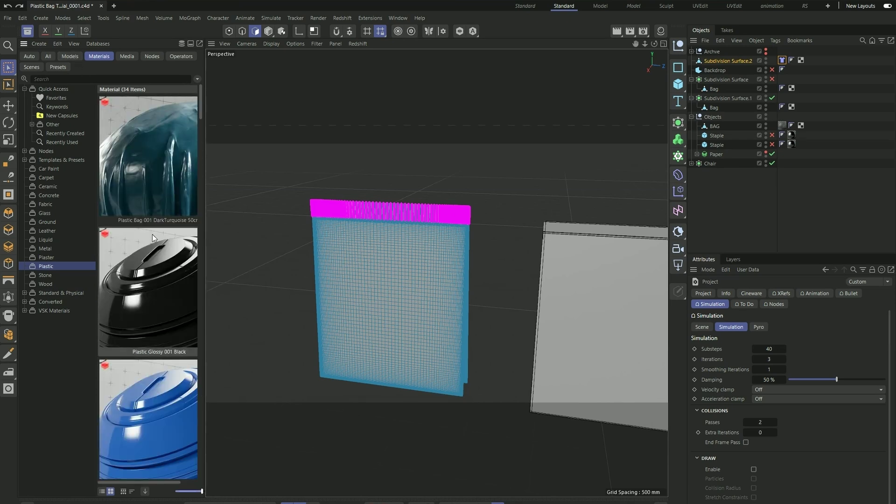
scroll(154, 206, "down", 5)
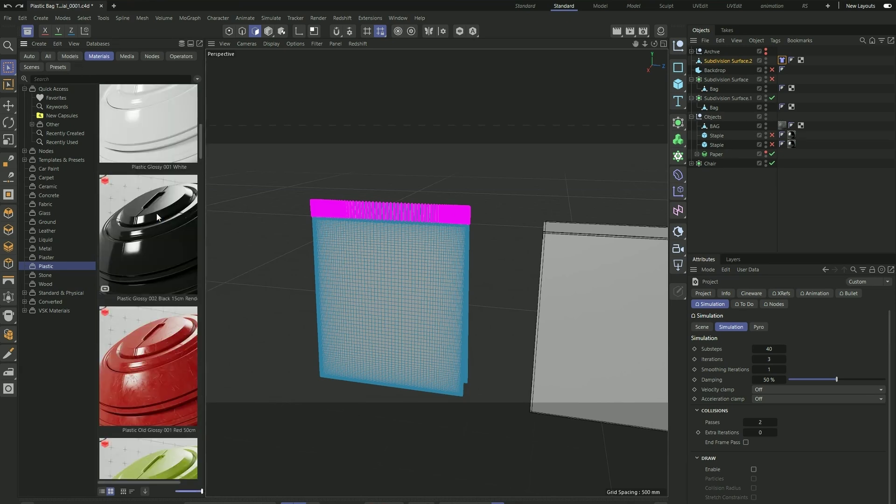
scroll(140, 254, "down", 10)
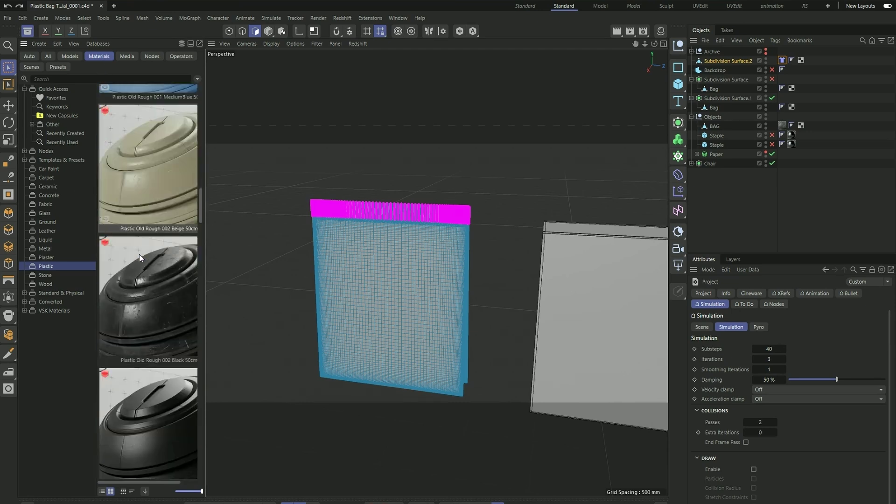
scroll(141, 253, "down", 10)
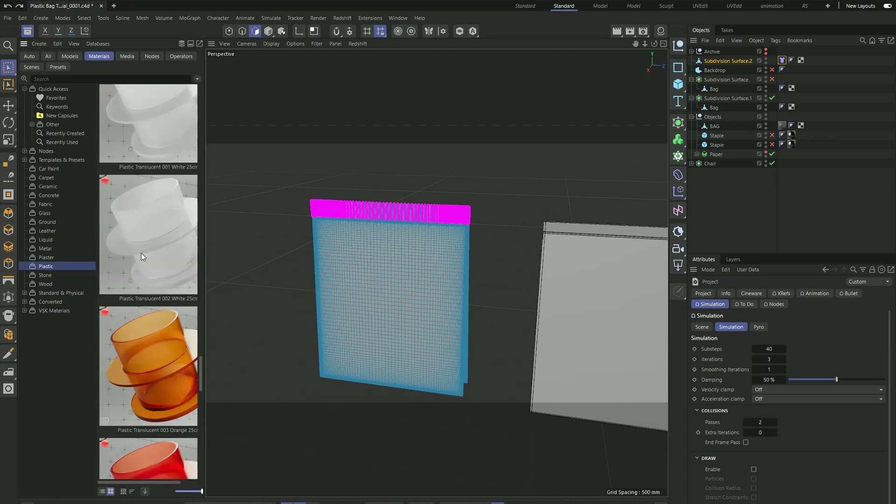
scroll(144, 253, "down", 3)
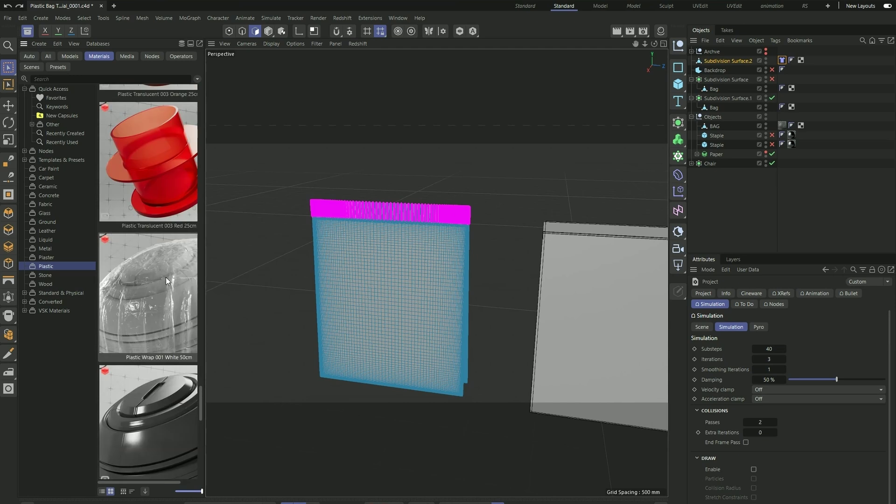
left_click(660, 32)
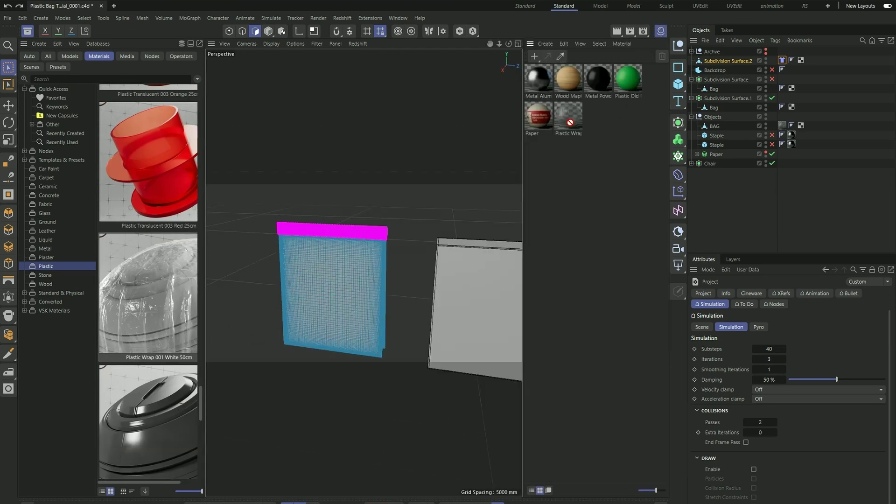
left_click_drag(569, 120, 743, 60)
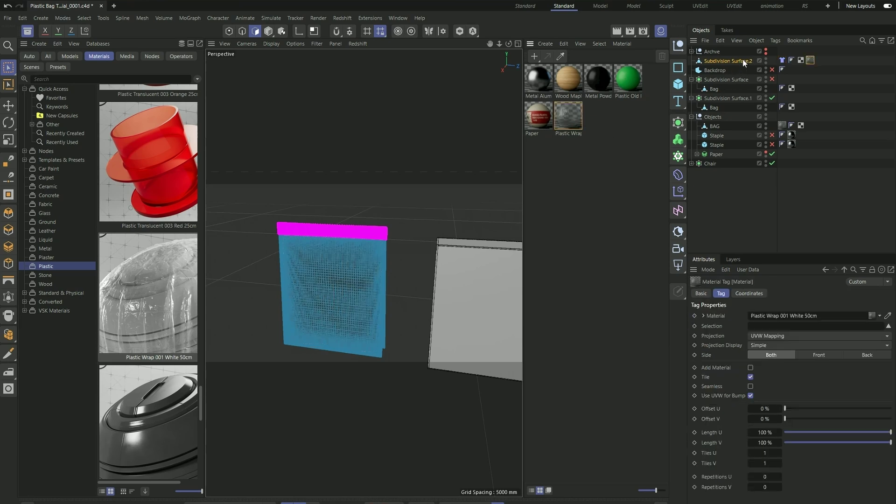
- Rename Subdivision Surface.2 to 'Plastic Bag'
double_click(738, 63)
type("P")
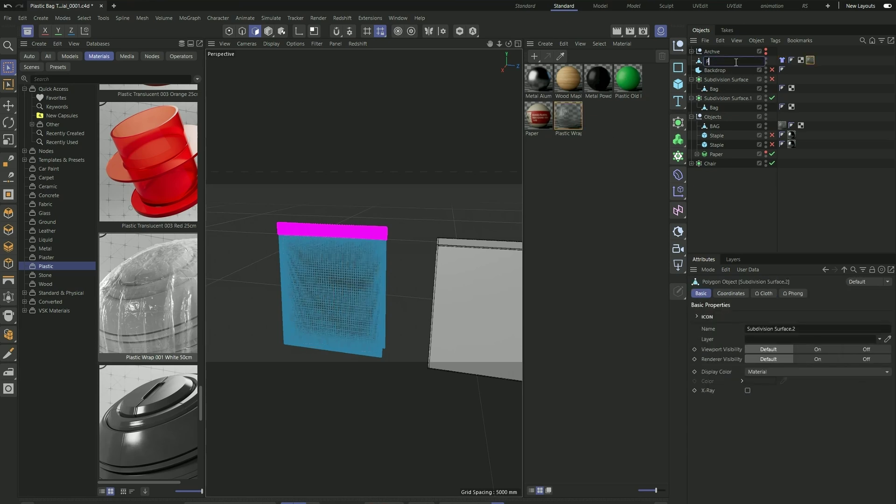
type("lastic Bag")
key("Return")
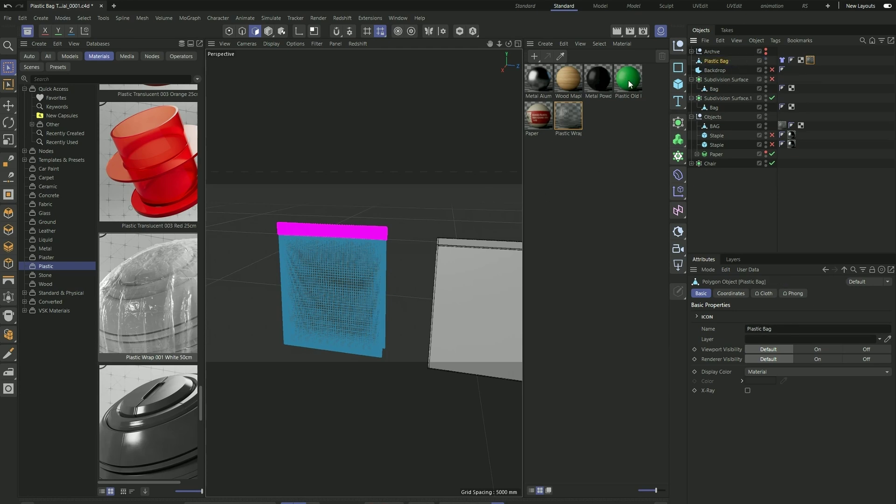
left_click(809, 7)
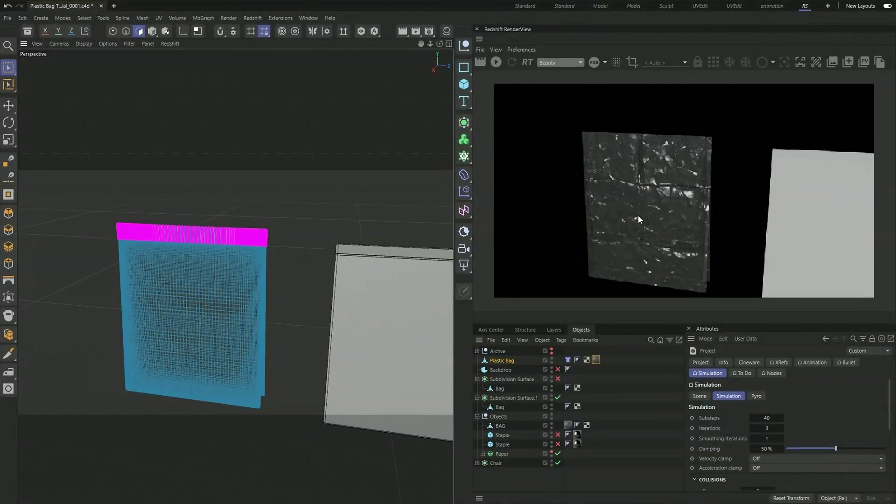
- Run an interactive Redshift render of the wrapped bag through the Perspective.1 camera
left_click(495, 62)
left_click(672, 63)
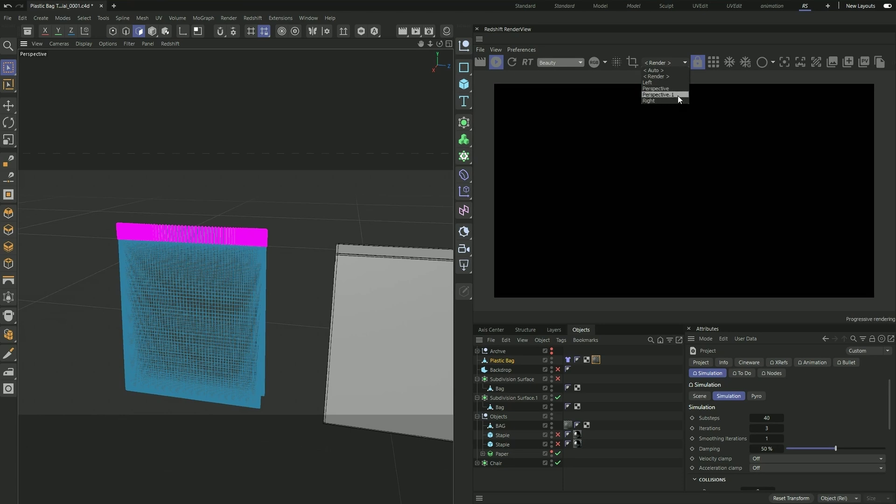
left_click(680, 94)
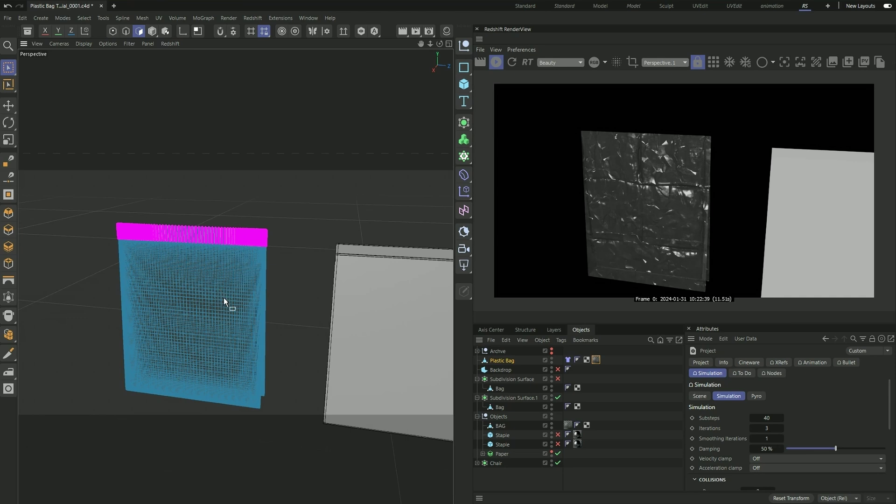
scroll(653, 219, "up", 2)
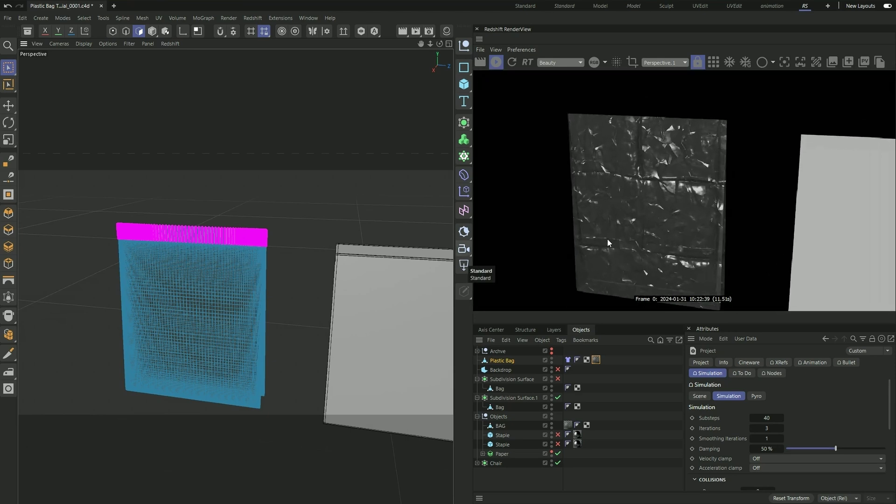
left_click(525, 6)
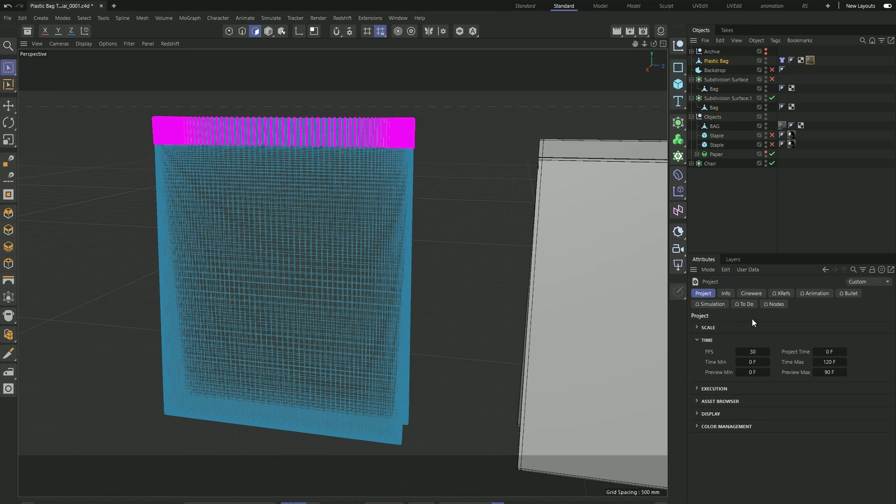
- Review the project's Simulation and Scene settings: zero gravity, substeps, iterations and damping
left_click(712, 304)
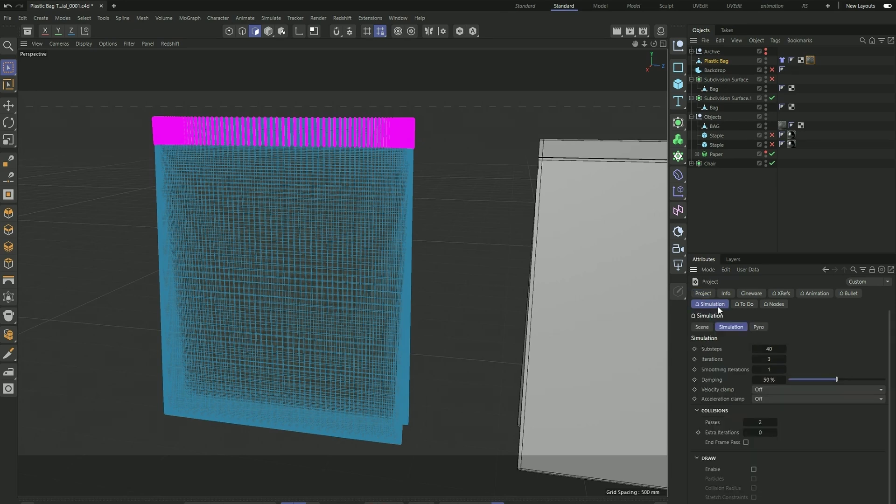
left_click(702, 327)
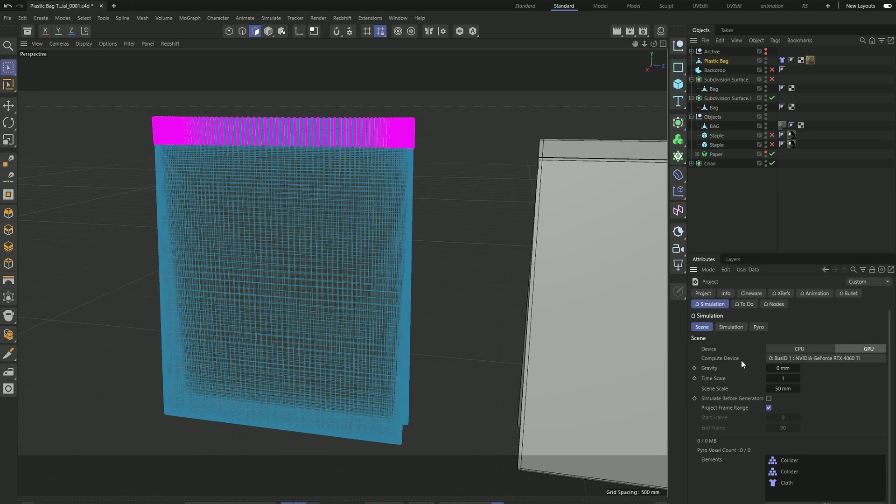
left_click(731, 327)
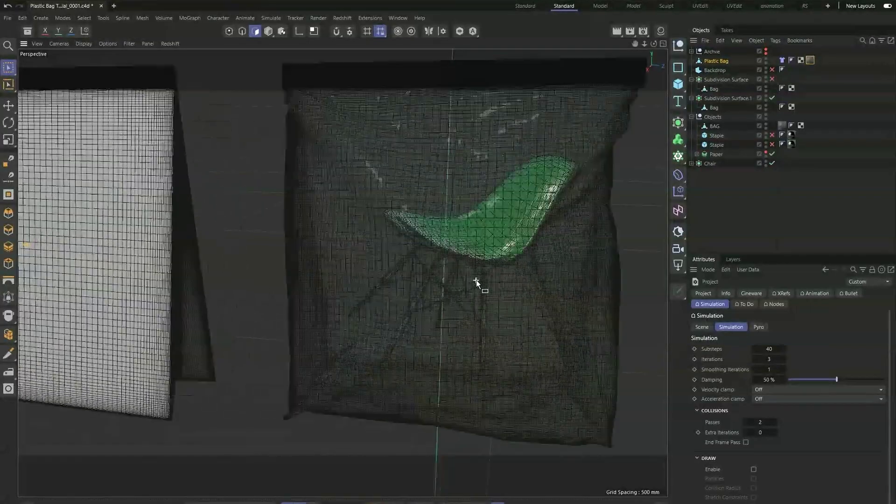
- Zoom in and out around the chair inside the bag, then bring up Help
scroll(466, 282, "up", 8)
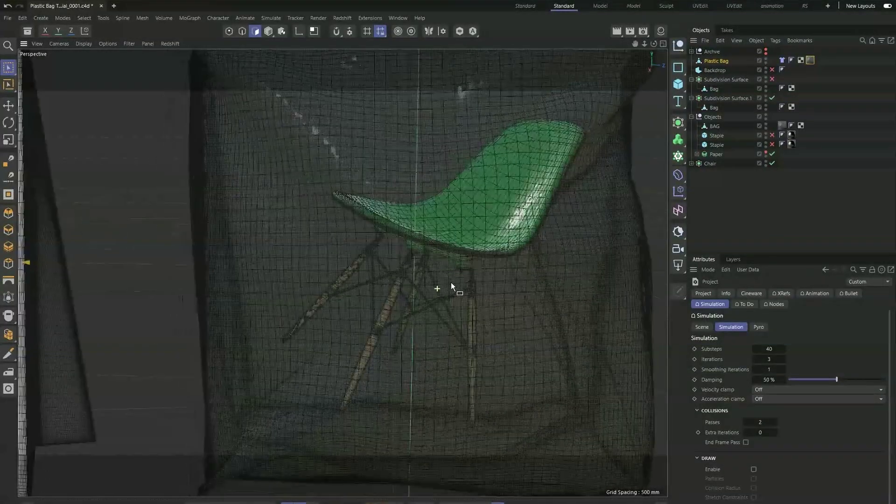
scroll(414, 312, "down", 8)
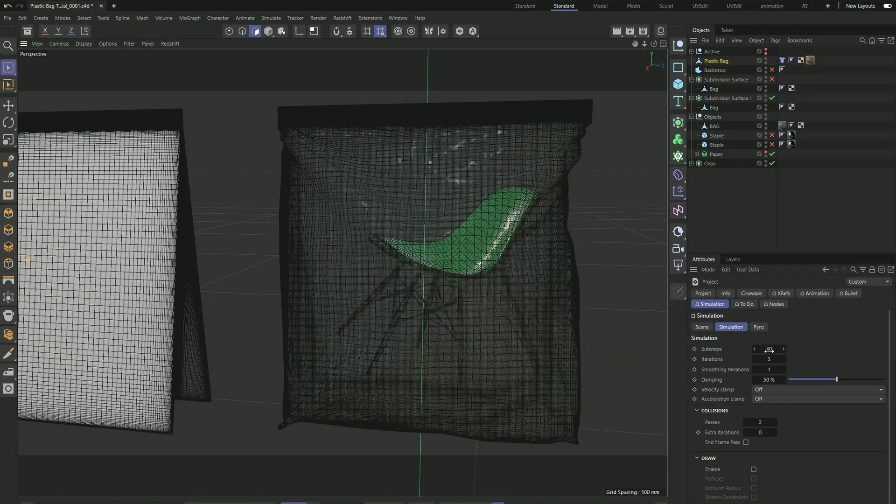
scroll(354, 385, "up", 10)
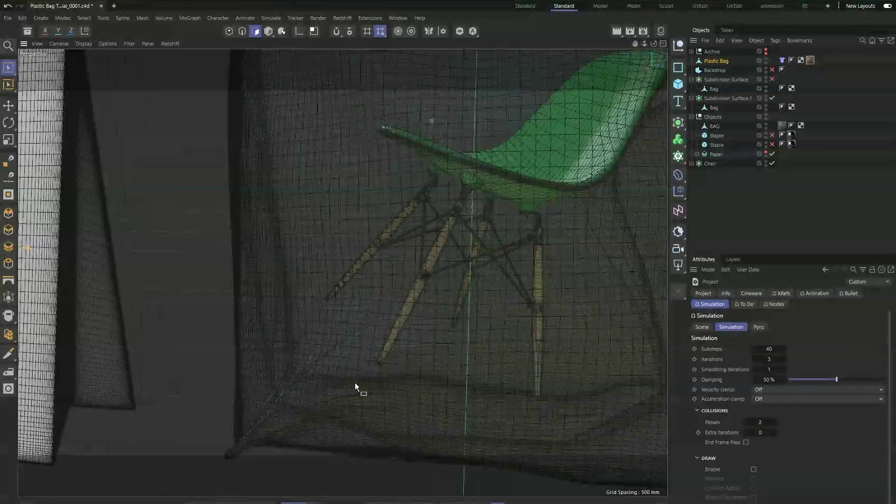
scroll(424, 267, "down", 5)
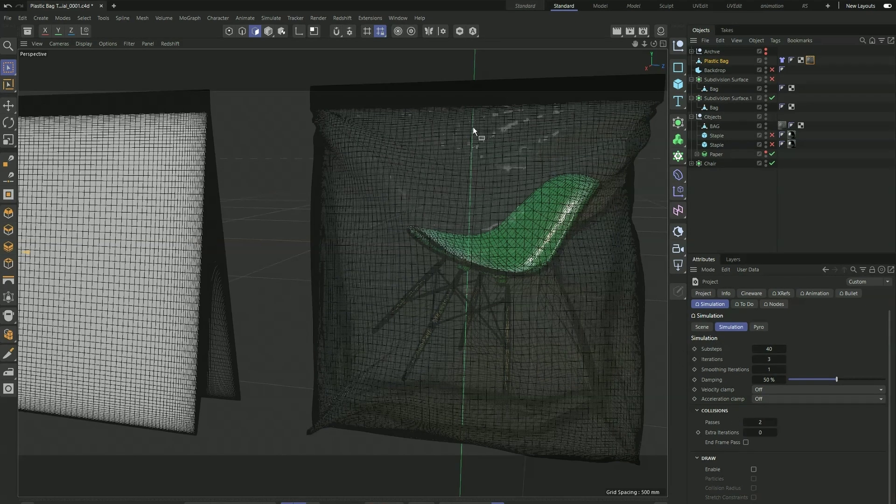
left_click(418, 19)
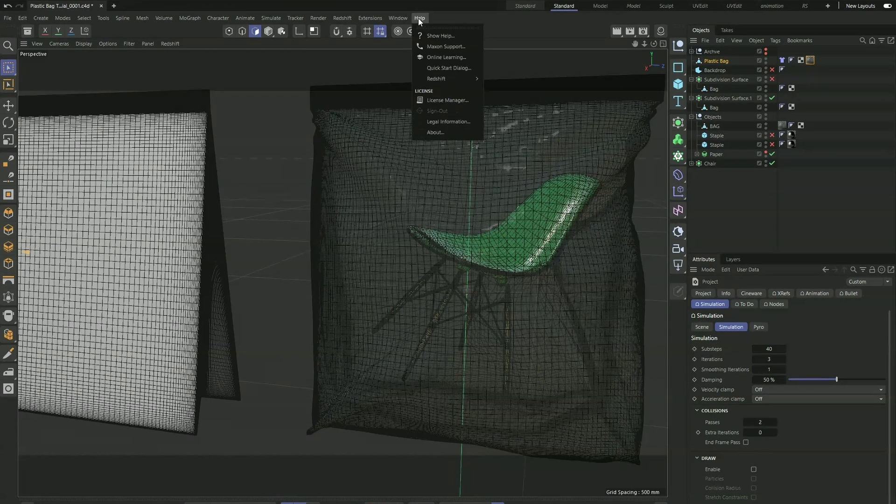
left_click(444, 36)
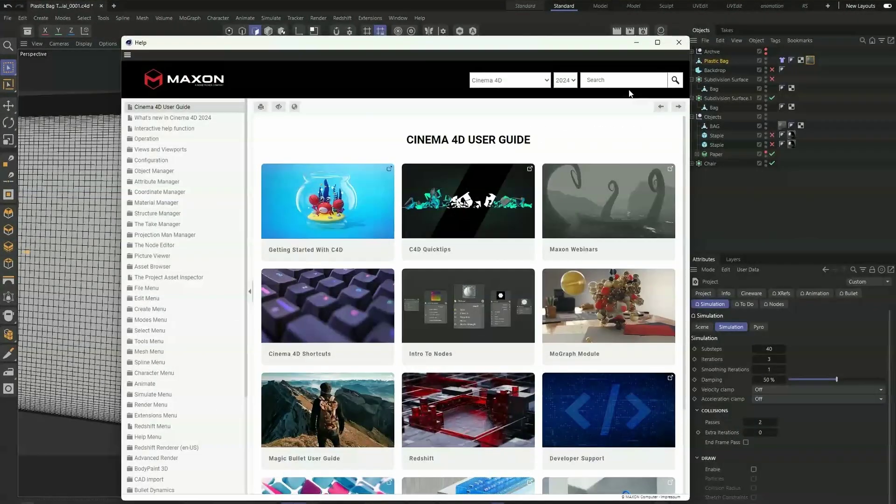
left_click(634, 82)
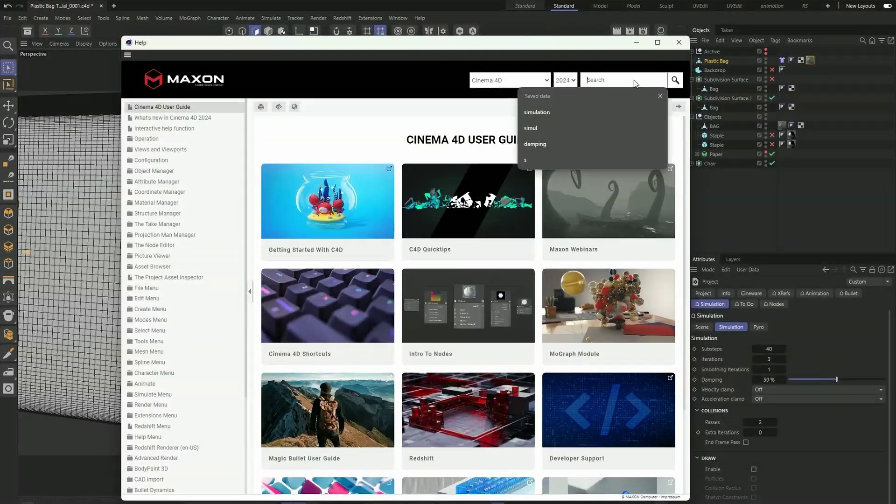
left_click(634, 106)
left_click(682, 80)
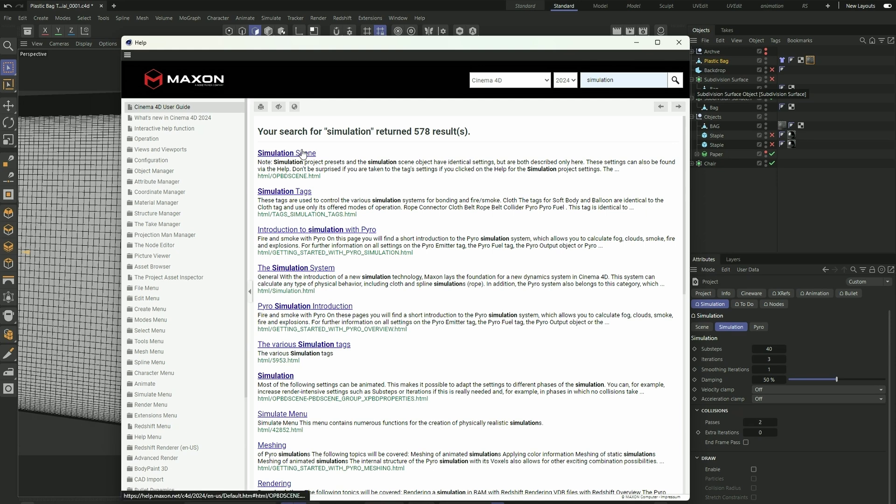
left_click(297, 157)
left_click(285, 183)
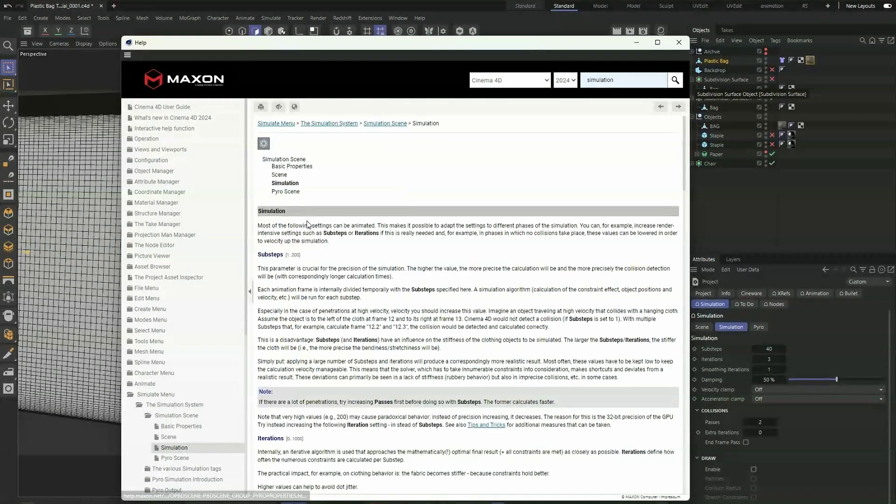
scroll(283, 227, "down", 1)
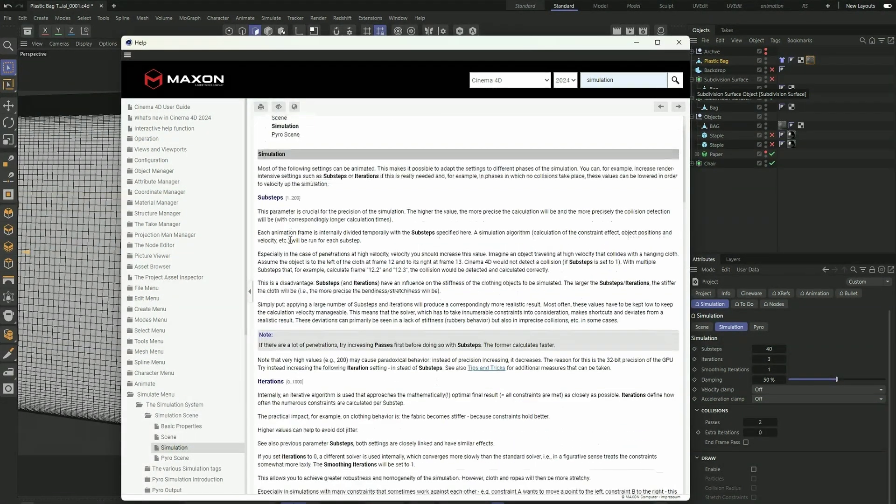
scroll(283, 226, "down", 7)
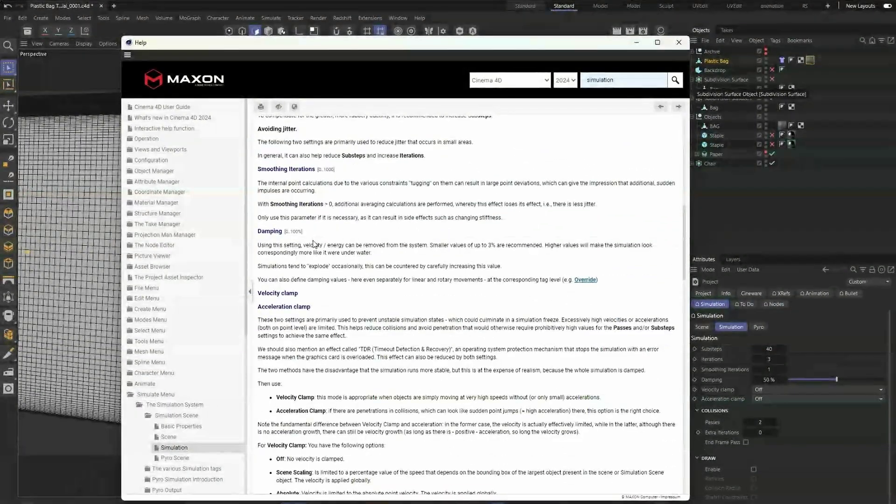
scroll(313, 250, "down", 4)
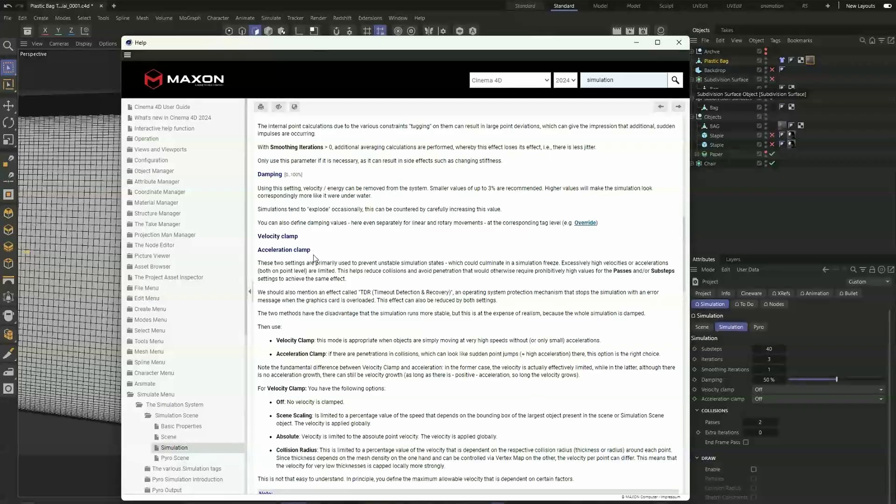
scroll(319, 264, "down", 12)
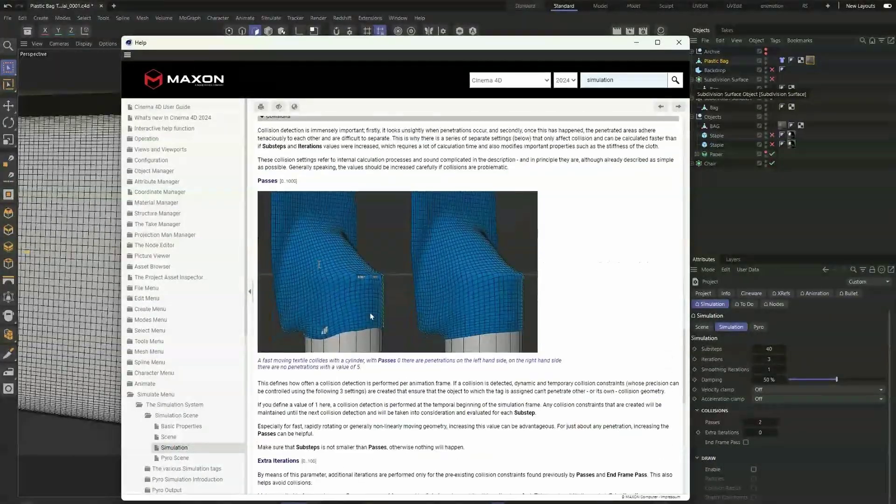
scroll(319, 268, "up", 5)
scroll(319, 268, "down", 12)
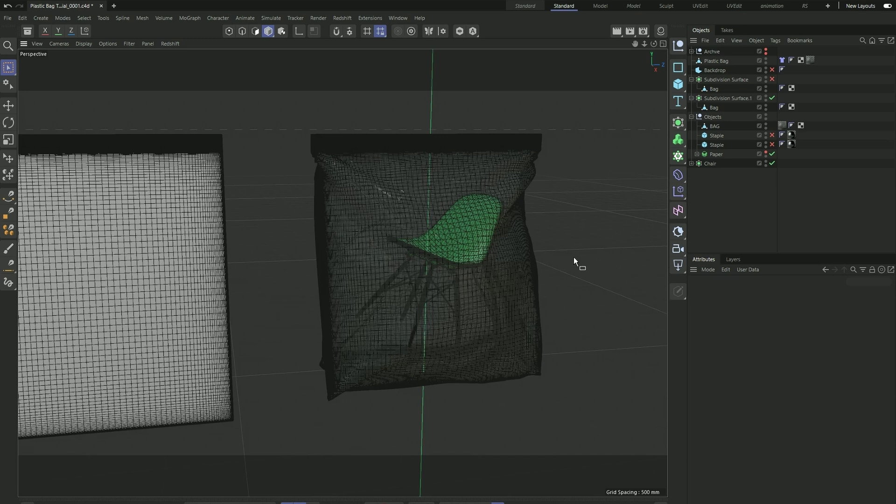
- Select the Plastic Bag object and show it solo in the viewport
scroll(573, 257, "down", 6)
scroll(574, 257, "up", 5)
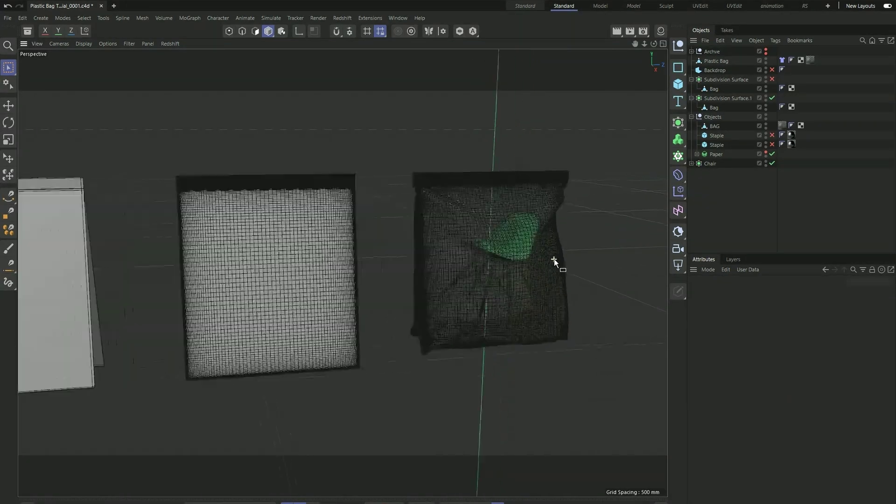
scroll(554, 261, "up", 4)
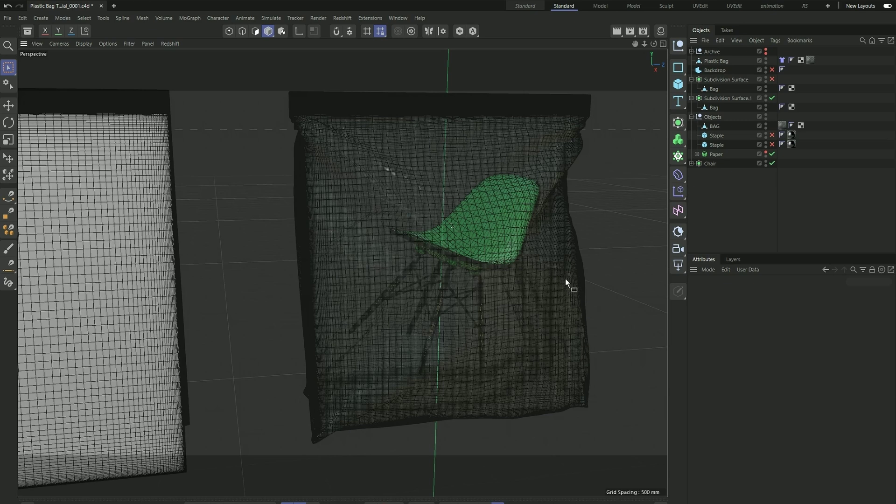
scroll(606, 267, "down", 6)
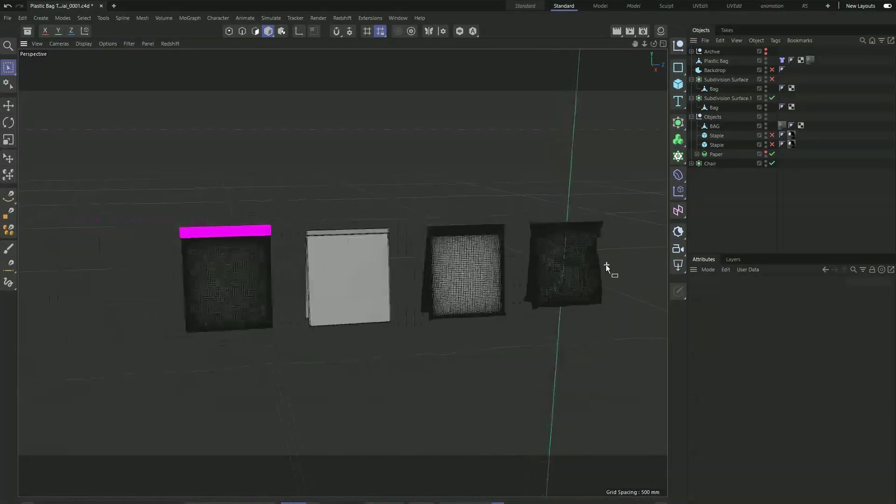
scroll(271, 282, "up", 6)
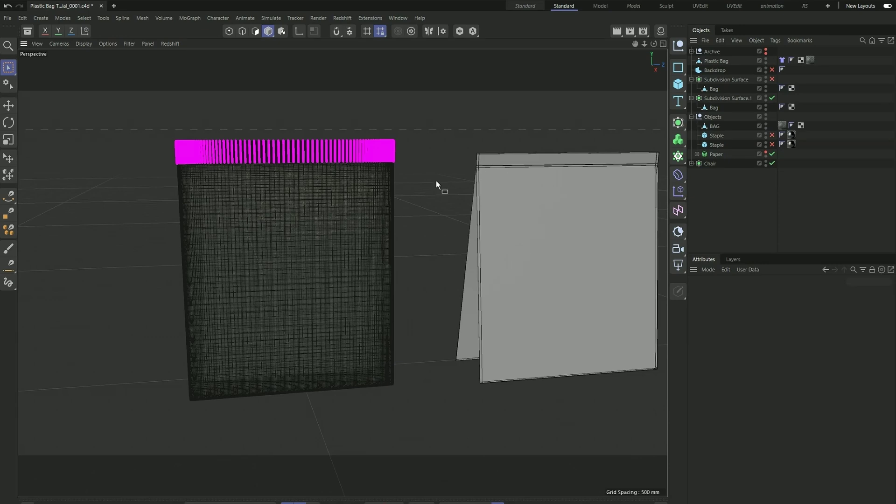
left_click(712, 61)
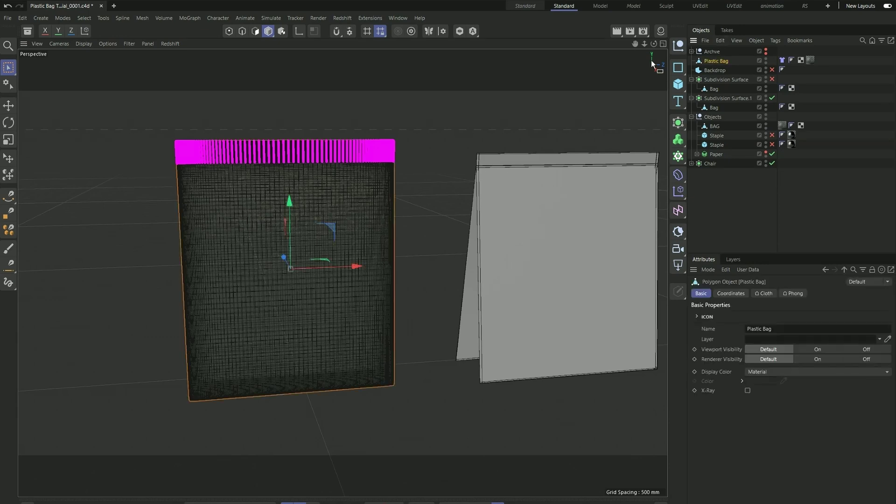
left_click(460, 31)
- Add a sphere, shrink it to a tiny ball and move it inside the bag
scroll(402, 201, "down", 2)
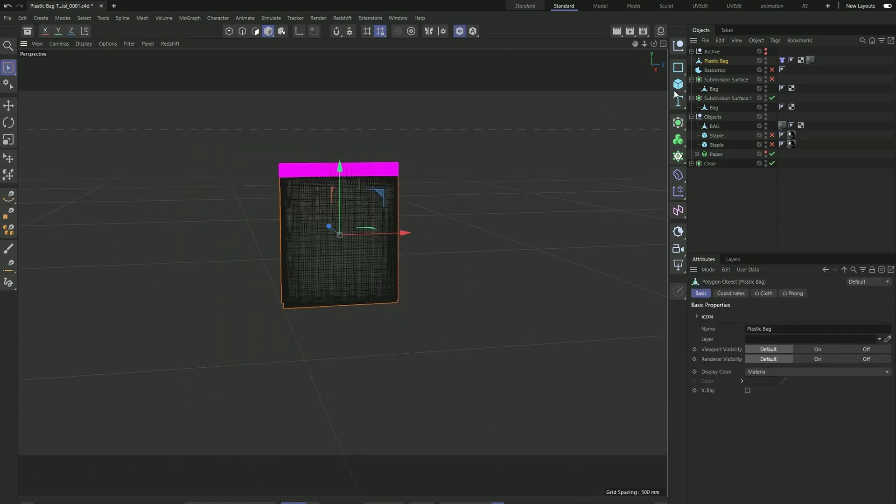
left_click(677, 86)
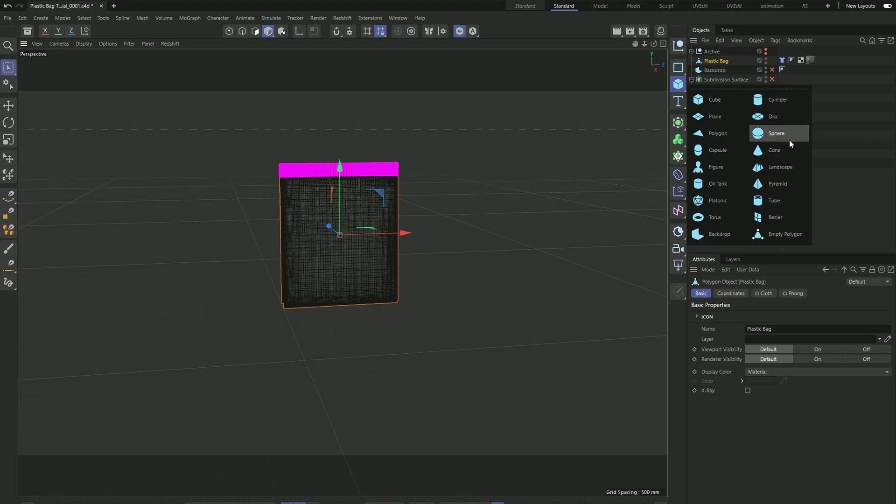
left_click(776, 133)
scroll(590, 220, "down", 10)
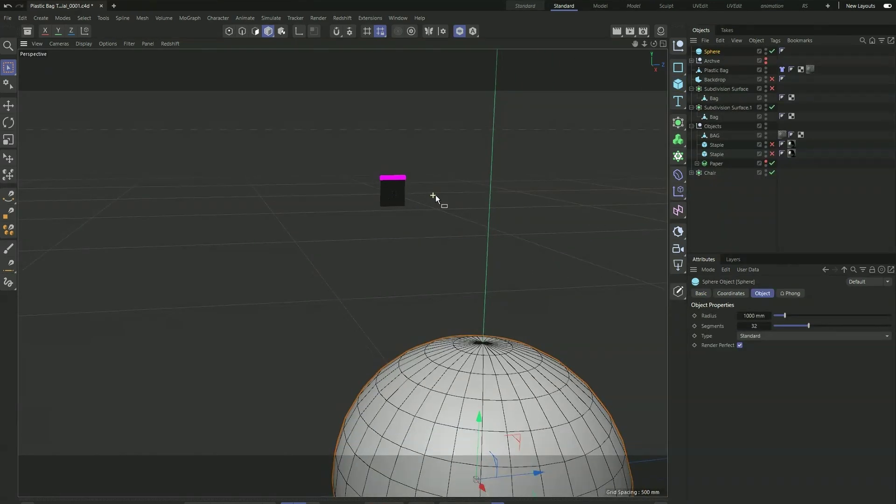
scroll(434, 198, "down", 3)
scroll(511, 452, "down", 5)
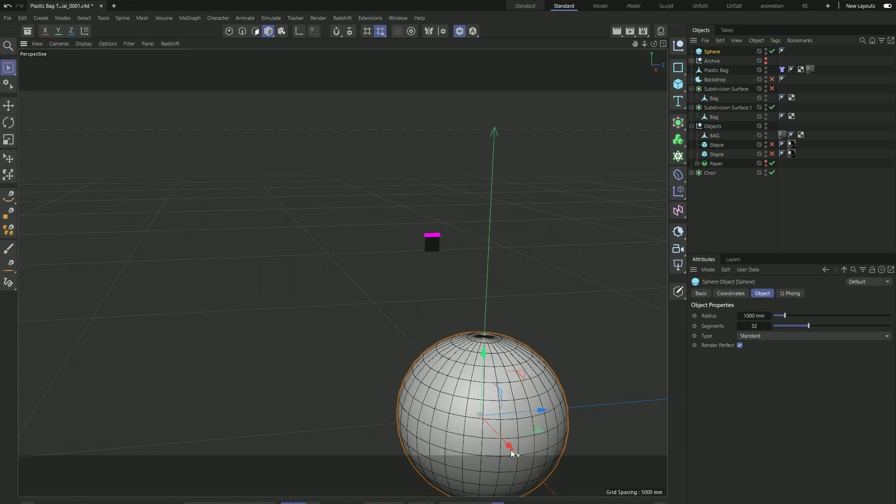
left_click_drag(511, 452, 481, 417)
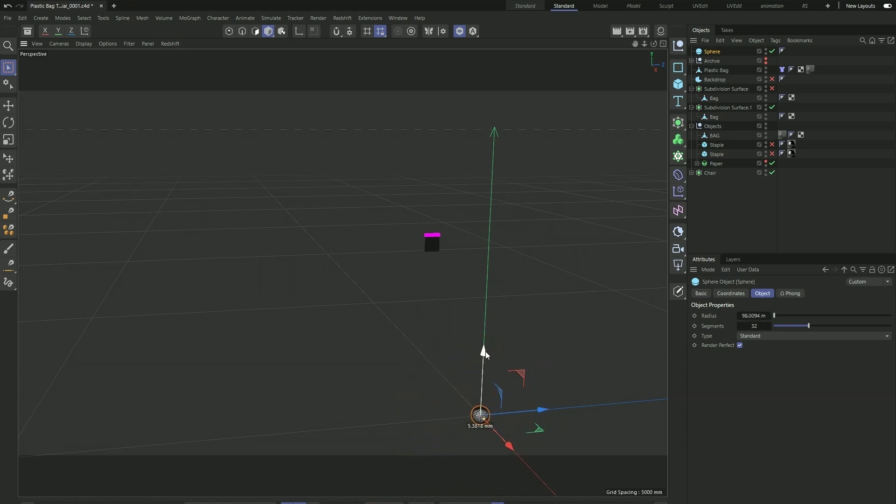
left_click_drag(485, 354, 484, 177)
left_click_drag(549, 242, 491, 245)
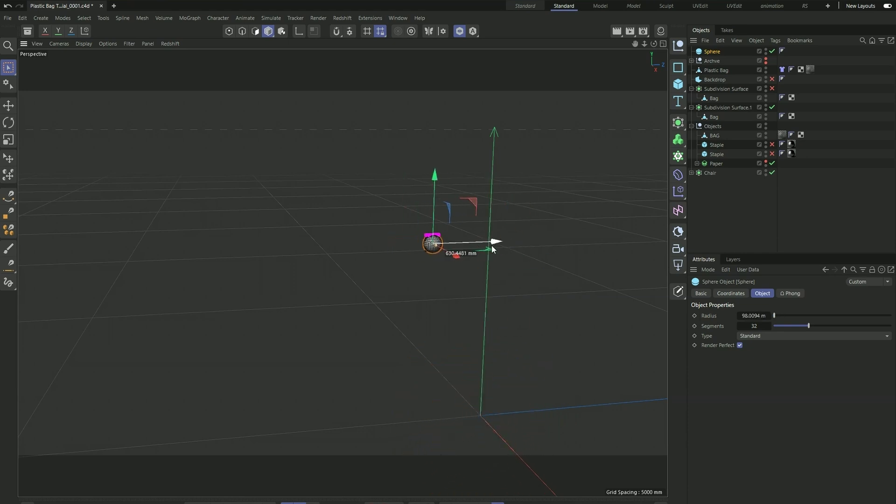
key("s")
- Raise the sphere's segments from 32 to 42
left_click_drag(320, 227, 290, 248, "alt")
scroll(277, 239, "up", 6)
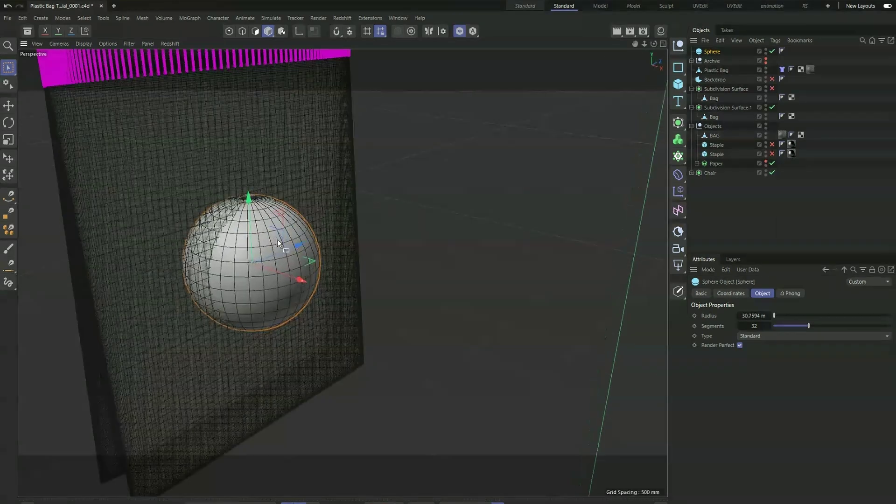
mouse_move(186, 244)
left_mouse_down("alt")
mouse_move(141, 247)
mouse_move(200, 251)
left_mouse_up("alt")
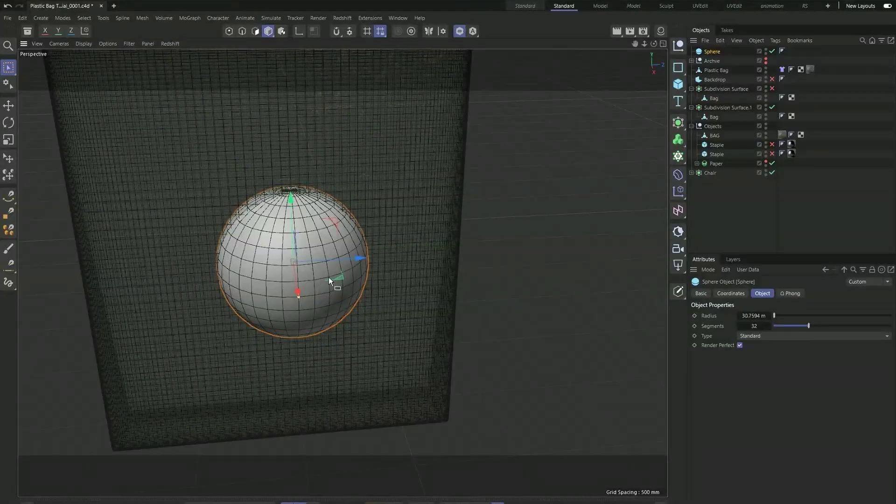
scroll(322, 266, "down", 3)
scroll(306, 250, "up", 3)
mouse_move(306, 250)
left_mouse_down("alt")
mouse_move(319, 259)
mouse_move(295, 258)
left_mouse_up("alt")
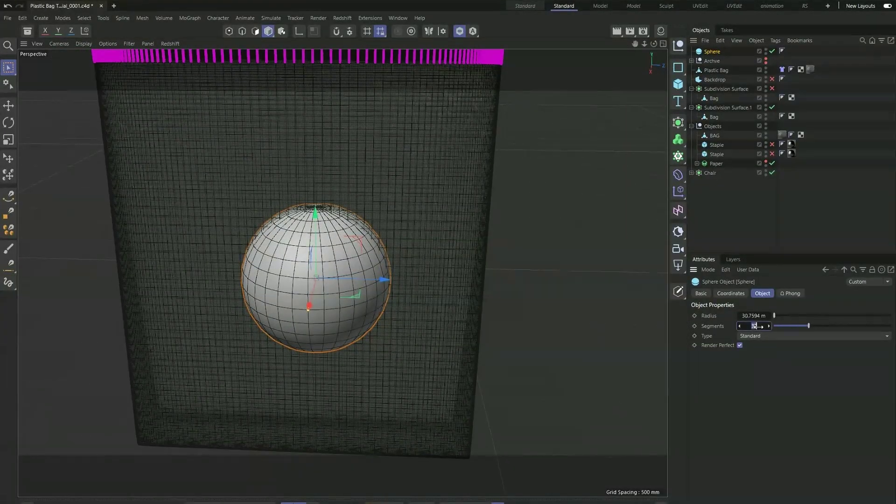
left_click_drag(752, 326, 756, 326)
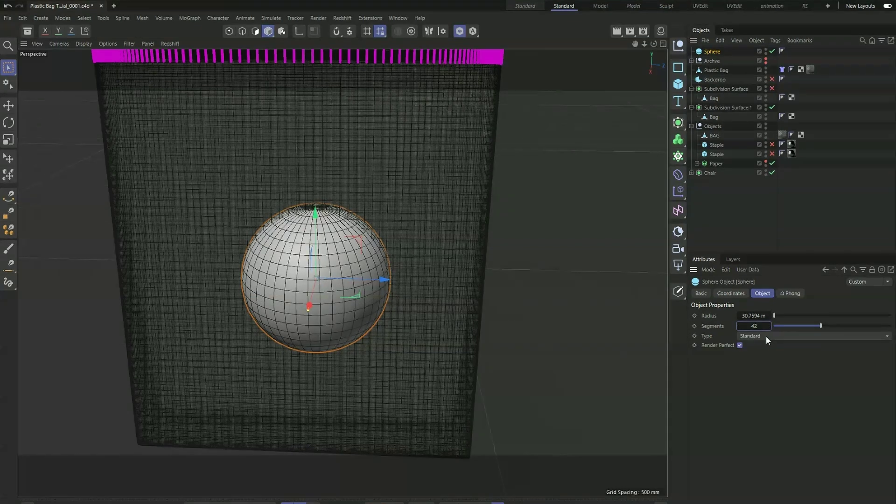
- Make the sphere editable and give it a Collider simulation tag
key("c")
right_click(715, 51)
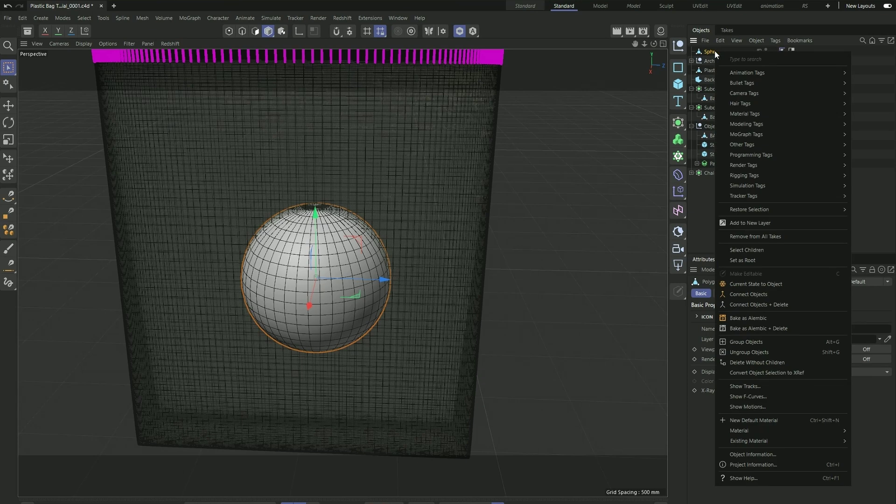
key("Escape")
right_click(715, 50)
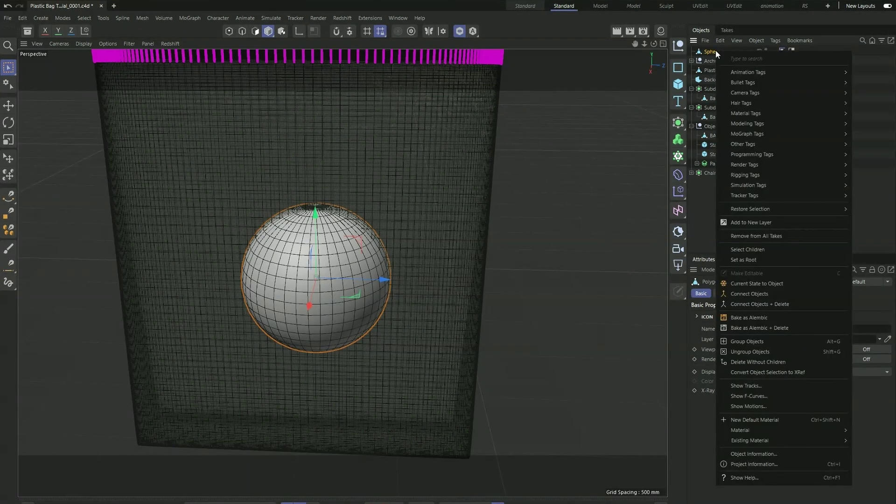
type("cool")
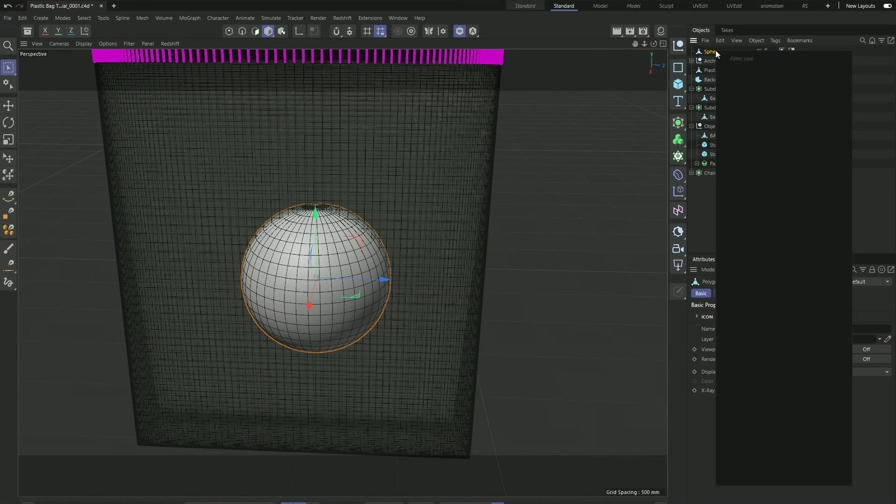
key("BackSpace")
key("BackSpace")
type("ll")
key("BackSpace")
mouse_move(772, 100)
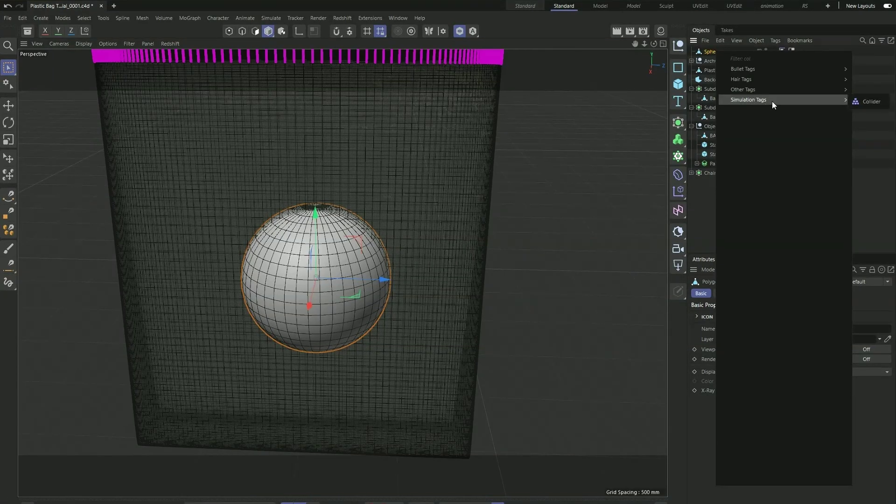
left_click(866, 101)
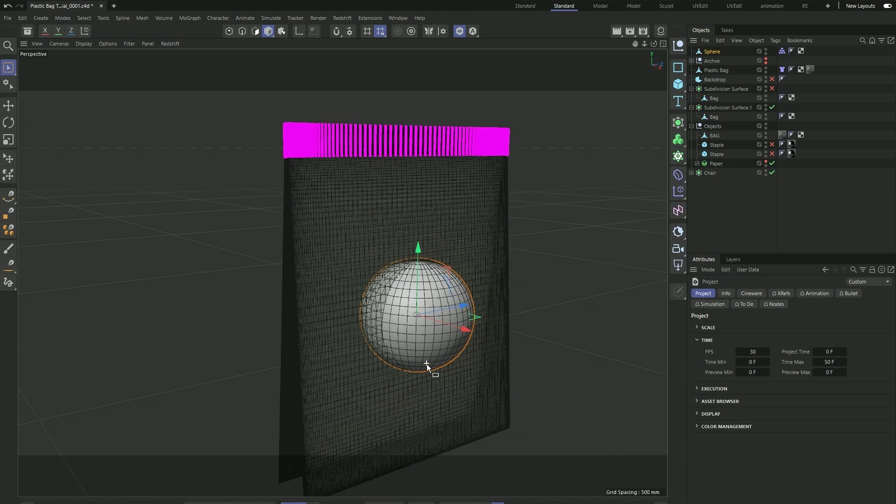
- Switch to the Animation workspace
scroll(426, 364, "up", 3)
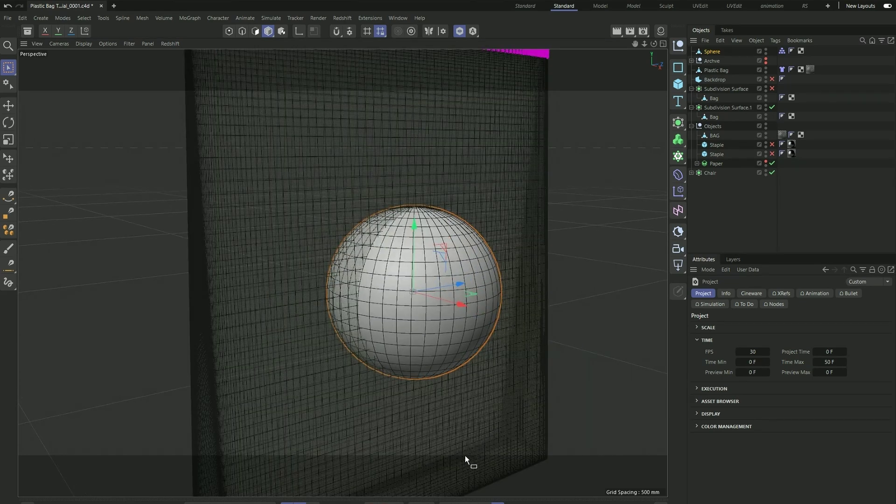
scroll(409, 315, "down", 3)
scroll(408, 362, "up", 2)
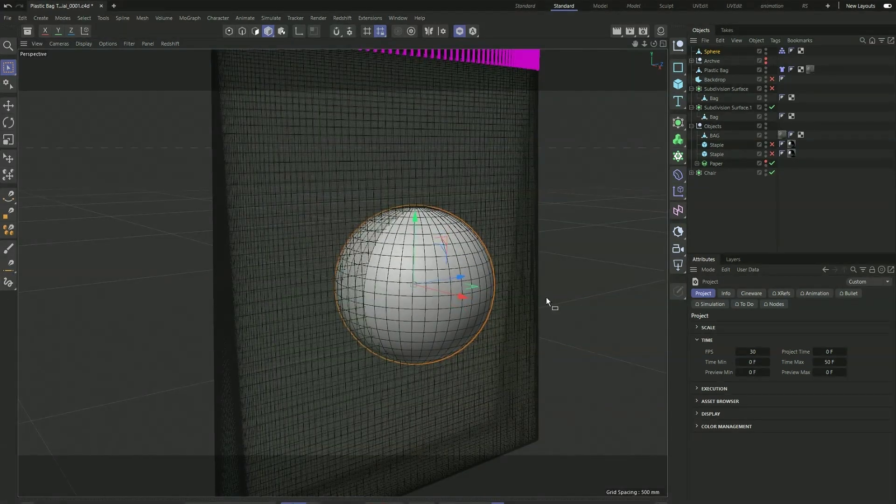
left_click(775, 7)
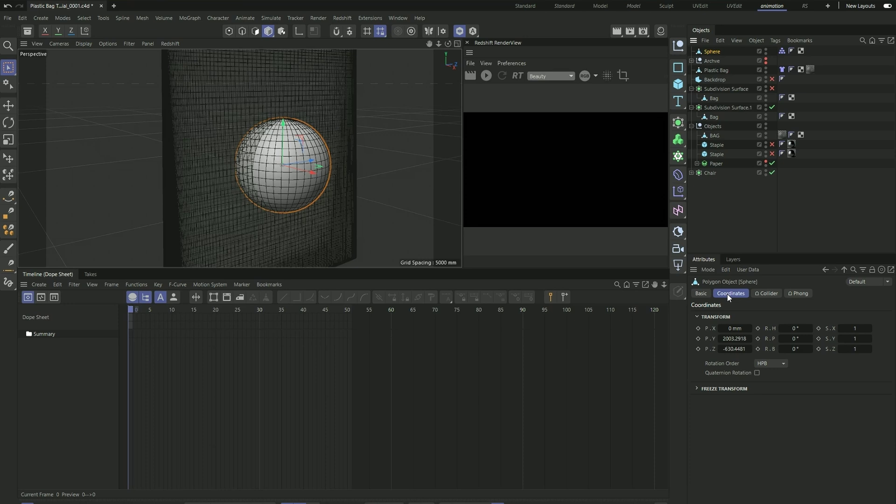
- Key the sphere's scale at frame 0 and copy the scale keys to frame 40
left_click(818, 328)
left_click(714, 60)
left_click(713, 52)
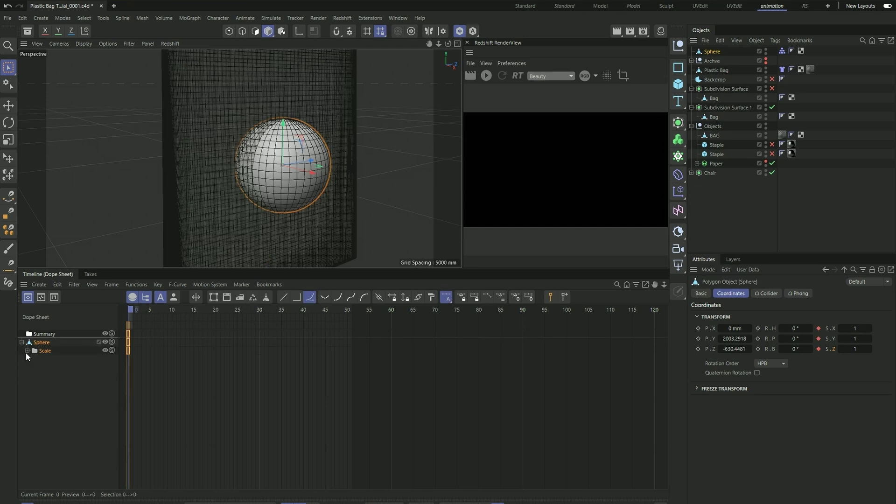
left_click(93, 284)
mouse_move(141, 333)
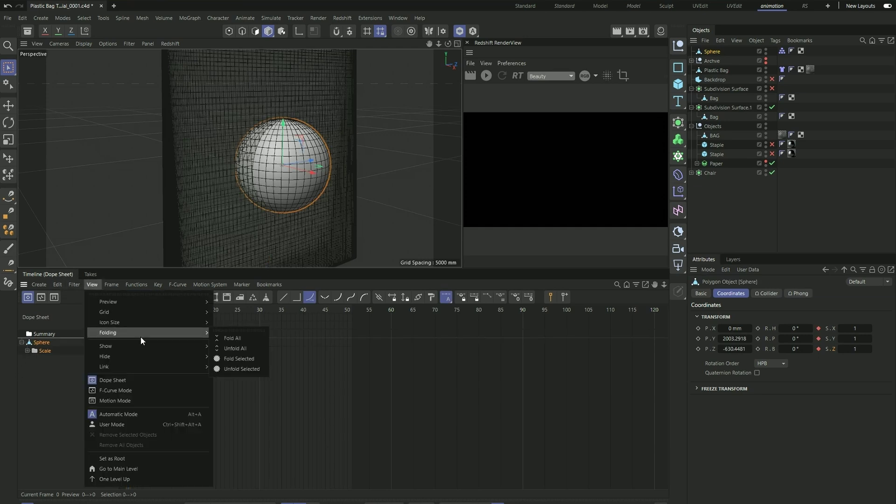
left_click(251, 344)
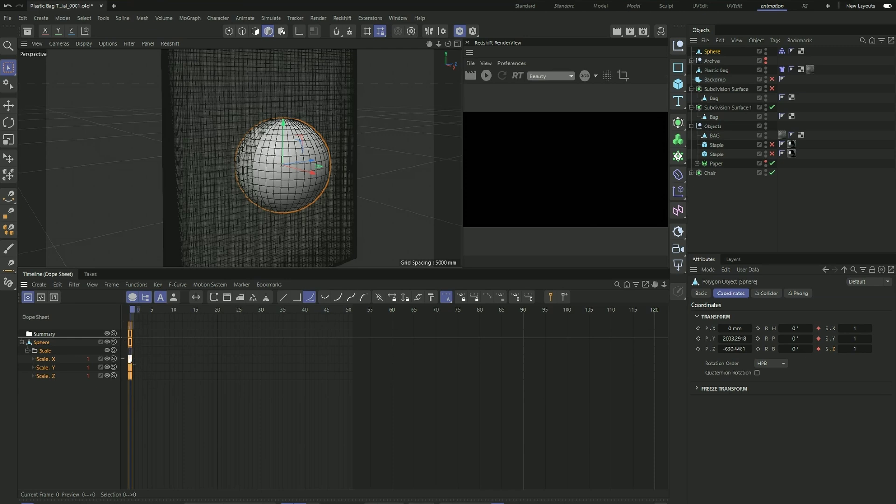
left_click_drag(131, 360, 304, 362, "ctrl")
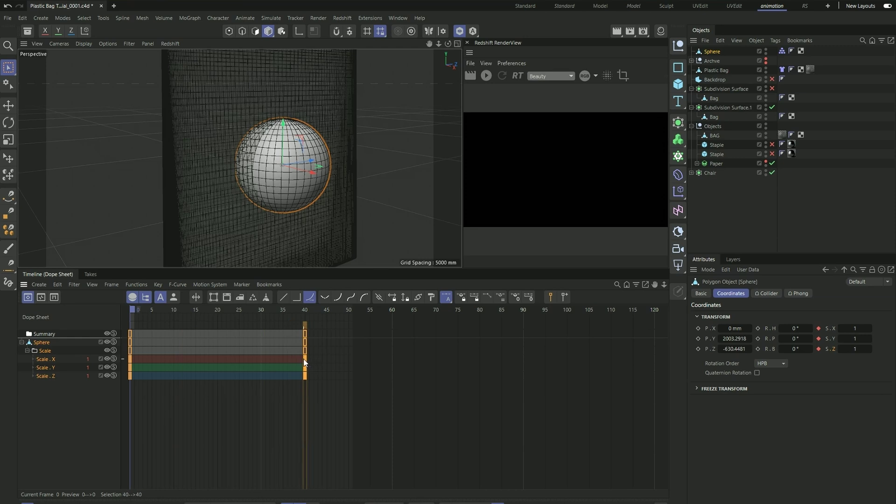
left_click(304, 362)
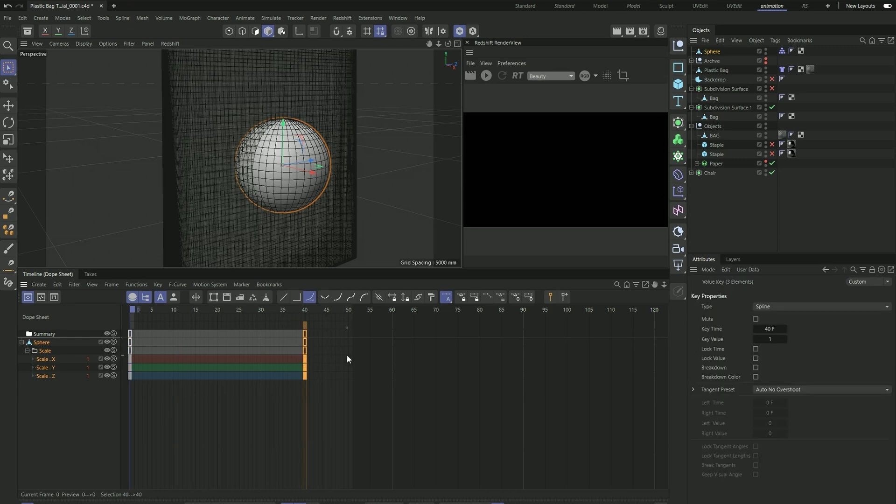
- Set the frame-0 scale keys to 0 and show the bag Cloth tag's Cache settings
left_click_drag(141, 384, 120, 326)
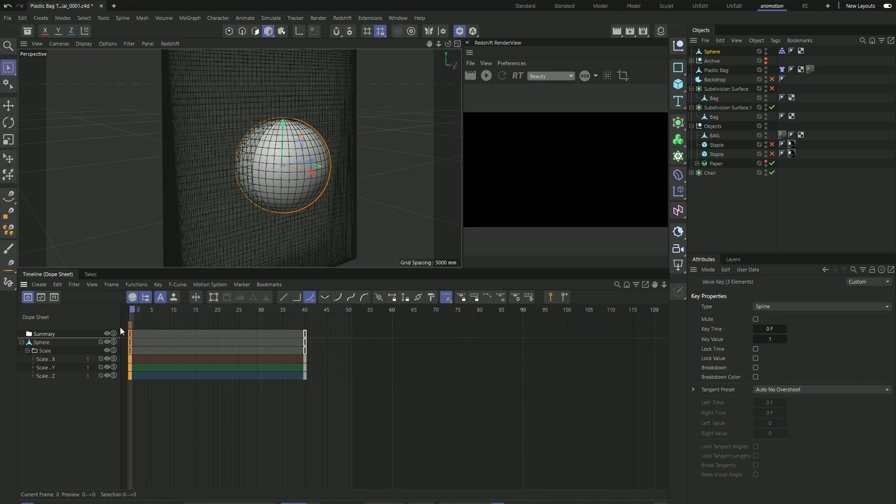
left_click(772, 339)
type("0")
key("Return")
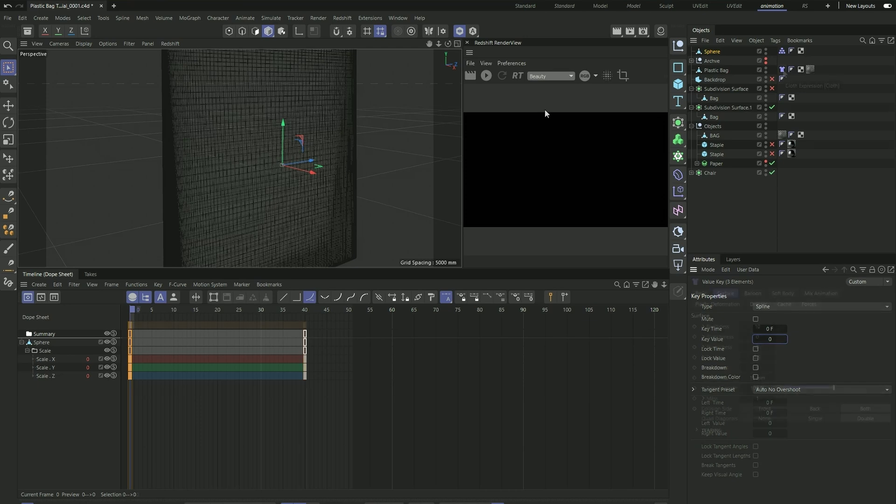
left_click(783, 69)
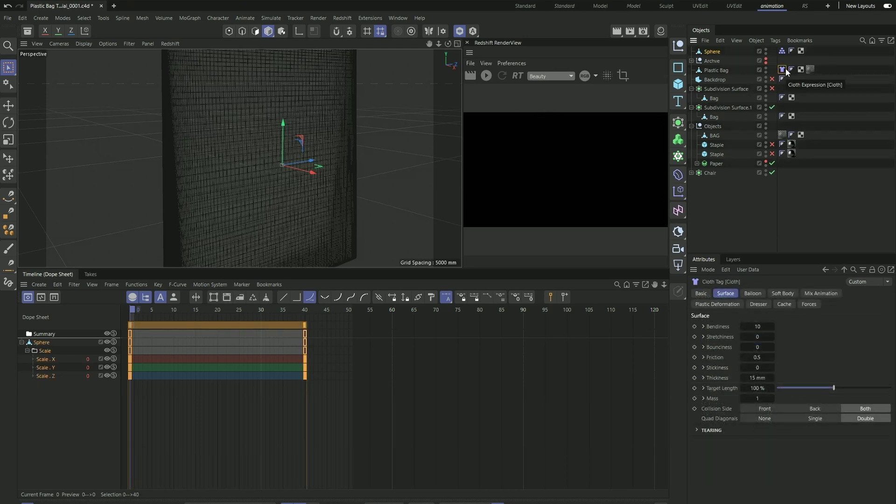
left_click(784, 305)
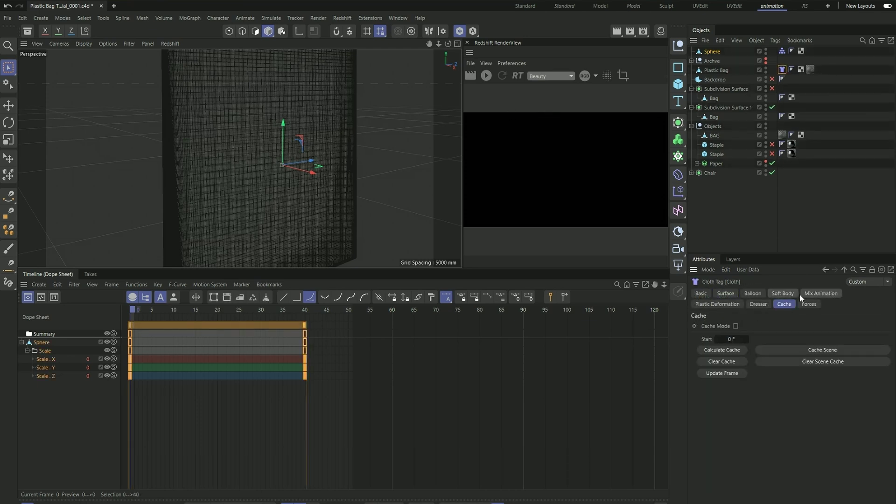
- Cache the scene's cloth simulation and play it to frame 48
left_click(807, 352)
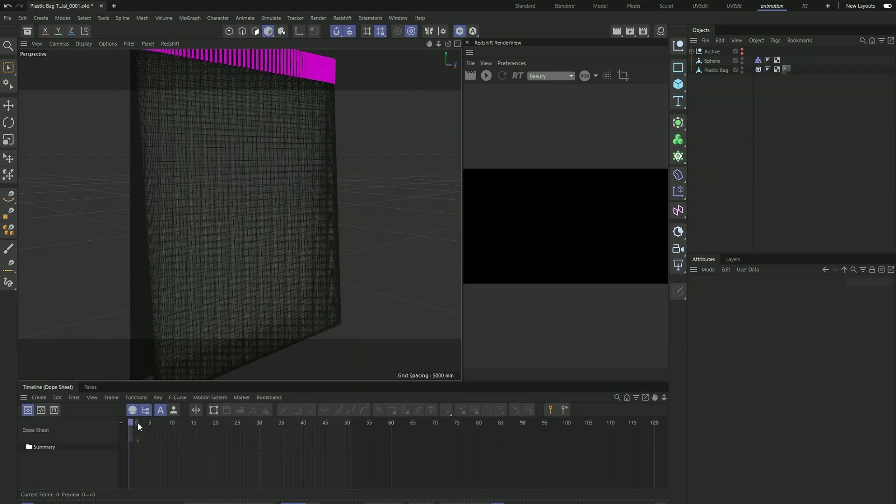
left_click_drag(138, 422, 340, 417)
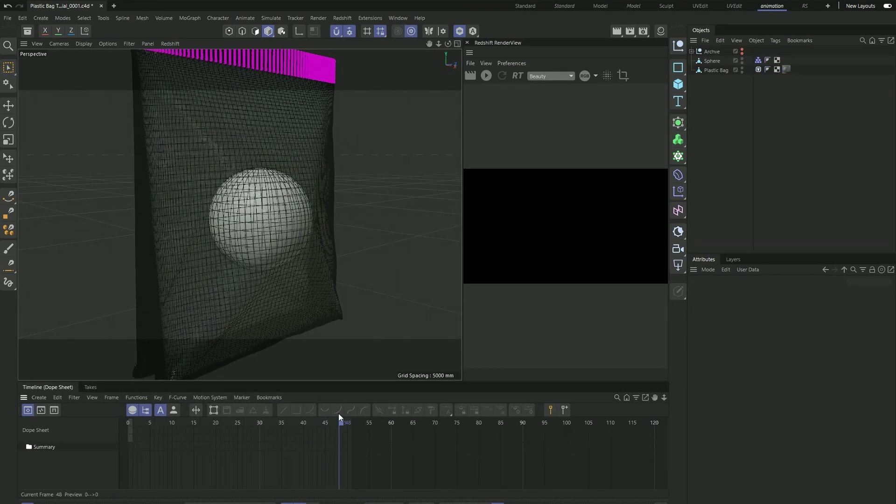
scroll(320, 220, "down", 5)
scroll(288, 214, "up", 8)
left_click_drag(282, 219, 258, 215, "alt")
- Step back to frame 45 and view the inflated bag from the left
scroll(335, 191, "down", 5)
scroll(261, 214, "down", 2)
scroll(337, 215, "up", 2)
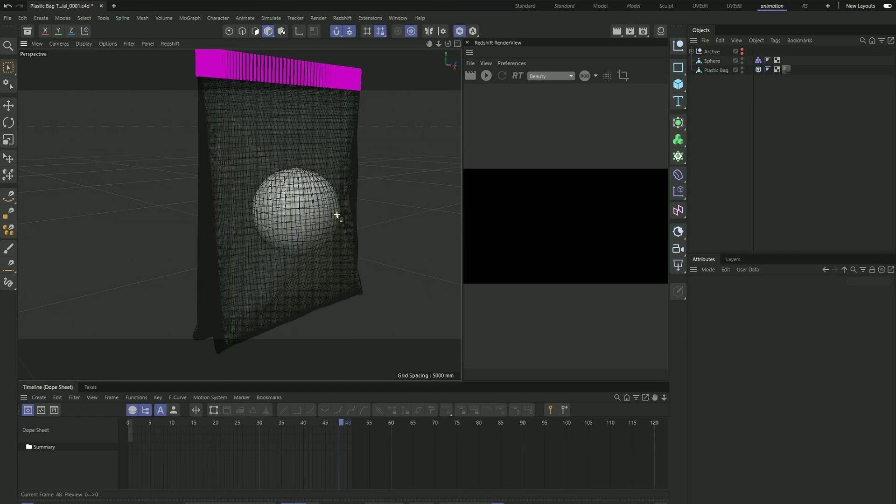
scroll(336, 214, "up", 2)
left_click_drag(340, 425, 324, 426)
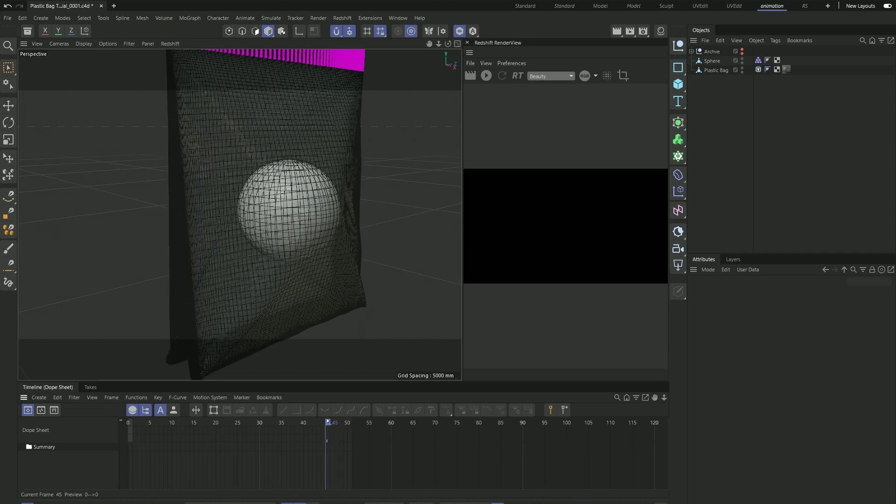
scroll(280, 277, "down", 5)
scroll(307, 271, "up", 4)
left_click_drag(298, 268, 278, 267, "alt")
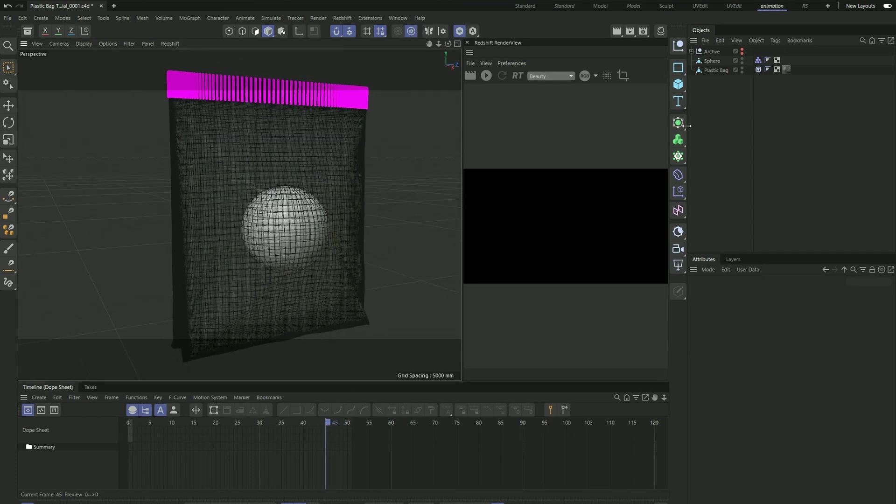
right_click(718, 71)
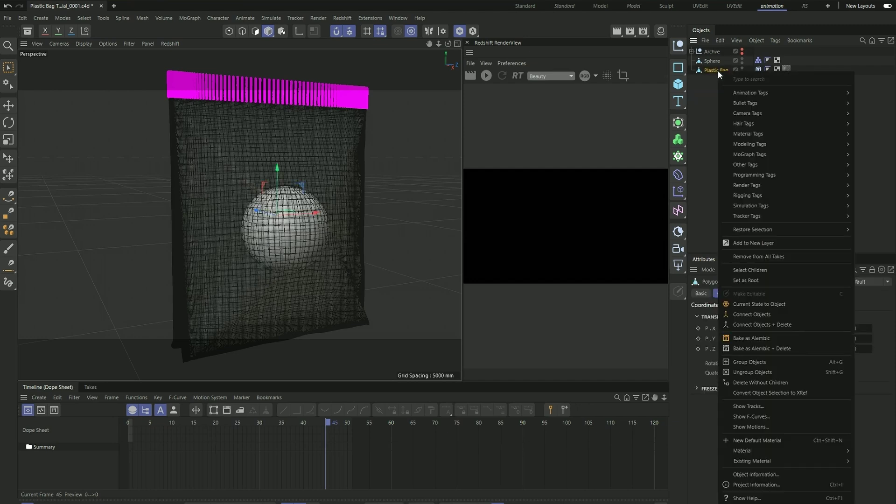
- Freeze the bag's current state as a new object and move it into Archive
left_click(791, 304)
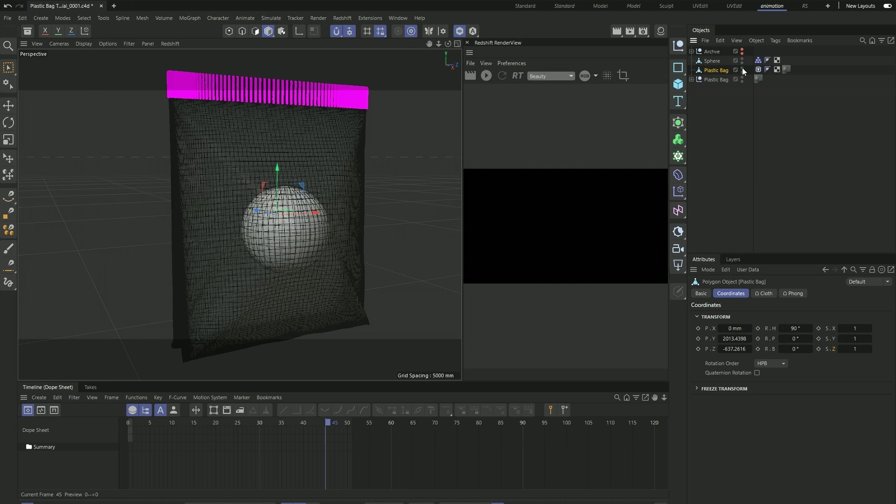
left_click_drag(715, 53, 715, 53)
left_click(690, 52)
left_click(691, 70)
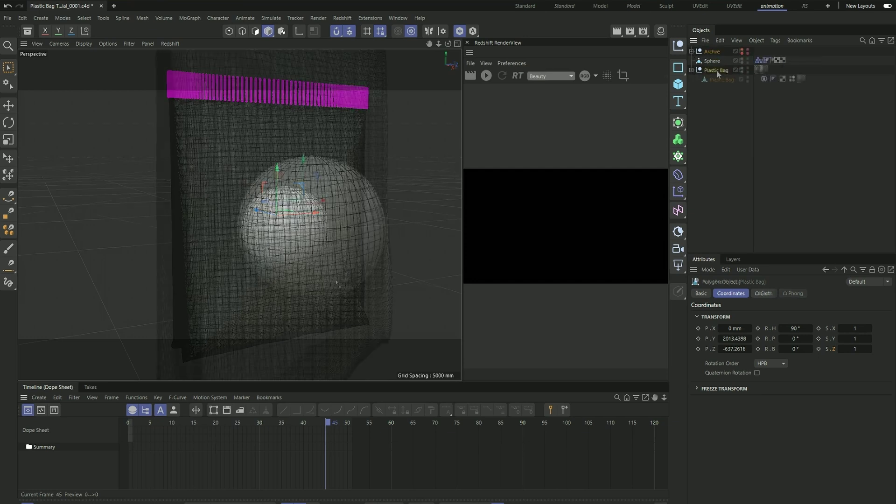
left_click(717, 71)
left_click_drag(261, 233, 316, 389, "alt")
left_click_drag(328, 426, 129, 426)
scroll(284, 210, "up", 5)
left_click_drag(284, 210, 306, 233, "alt")
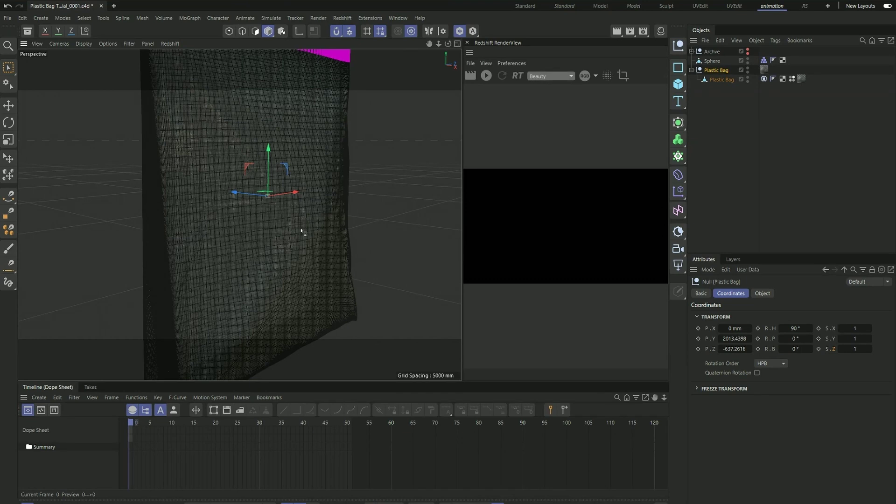
- Delete the sphere's frame-0 scale keys
left_click(713, 62)
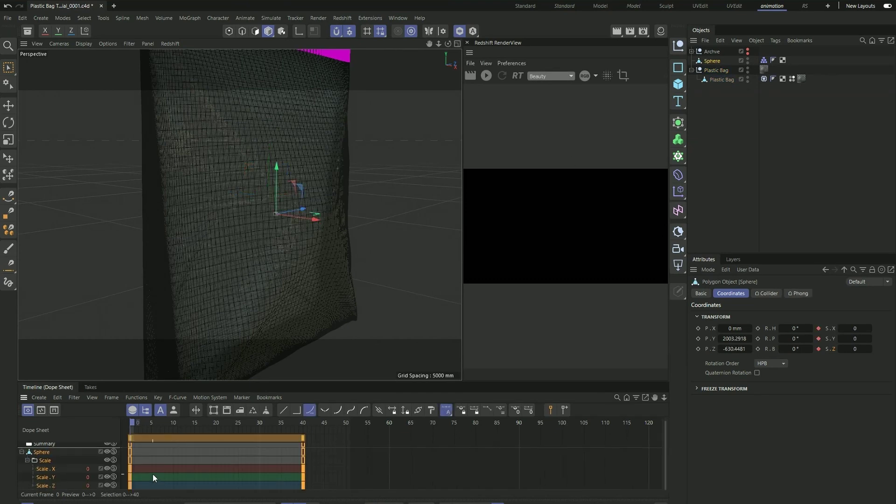
left_click_drag(153, 474, 119, 444)
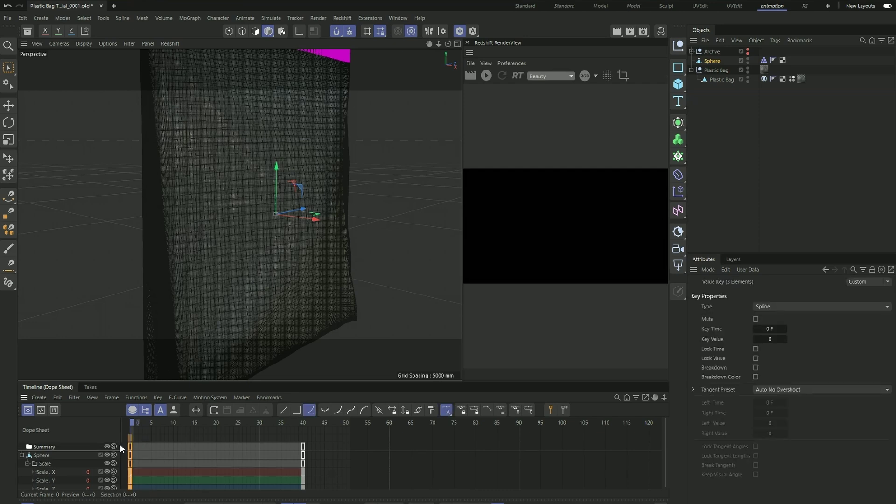
key("Delete")
left_click_drag(321, 480, 268, 438)
- Delete the frame-40 scale keys and set the preview end to 120 frames
key("Delete")
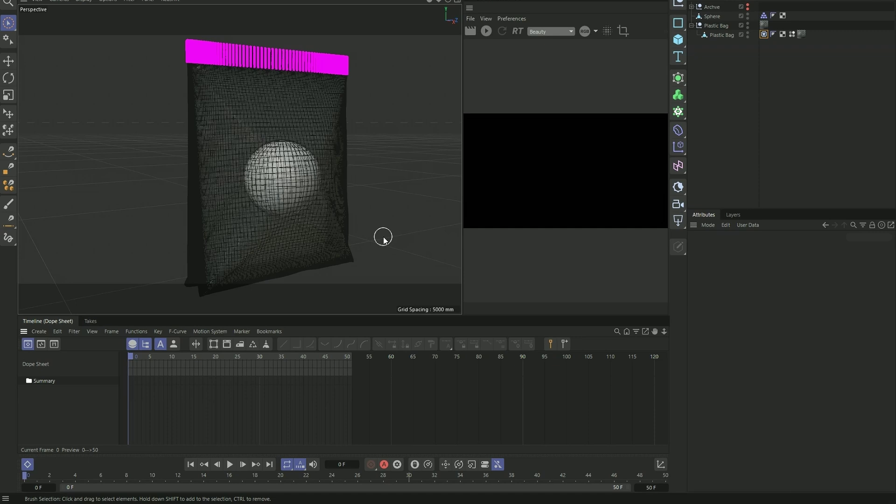
scroll(314, 227, "up", 3)
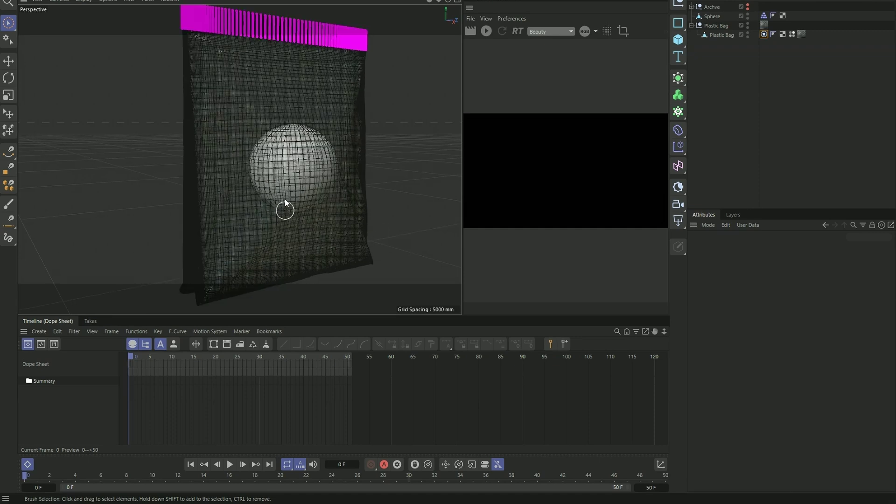
double_click(653, 487)
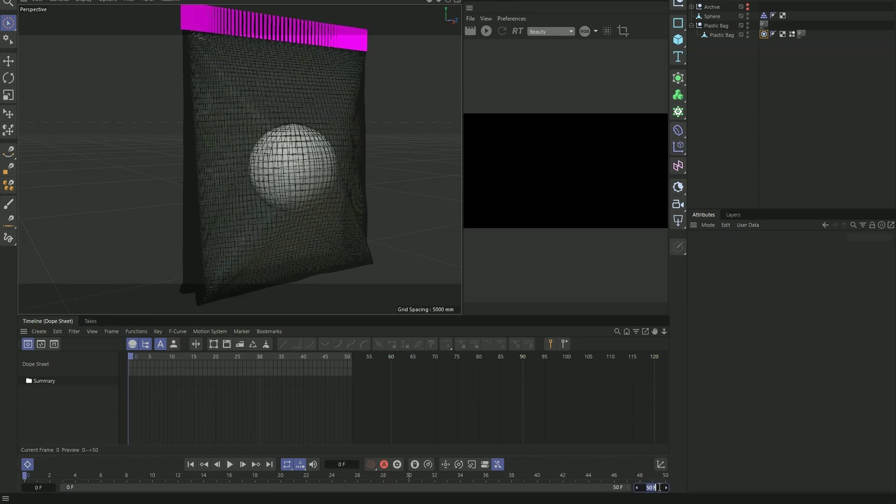
type("120")
key("Return")
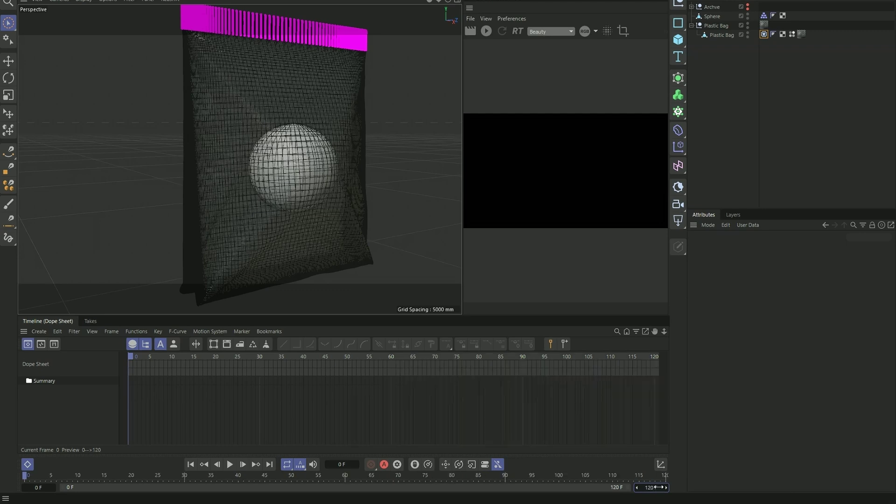
- Show the Cache settings of the bag's Cloth tag
scroll(364, 250, "down", 2)
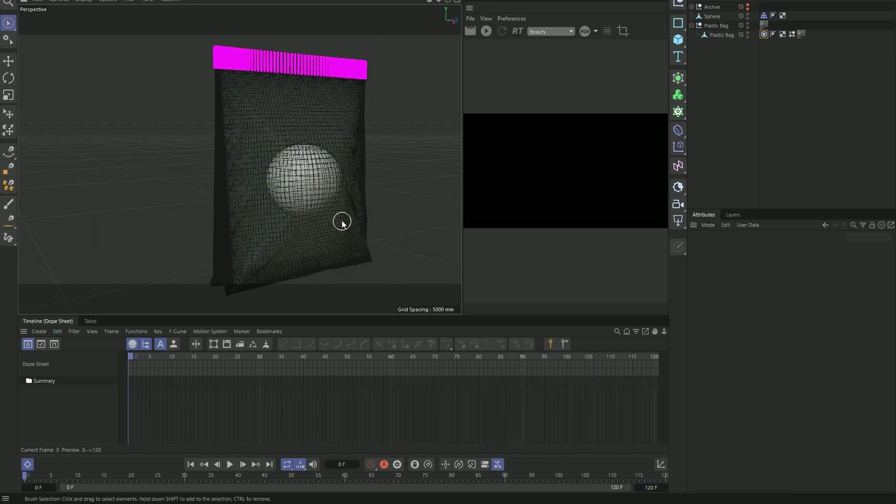
left_click(763, 34)
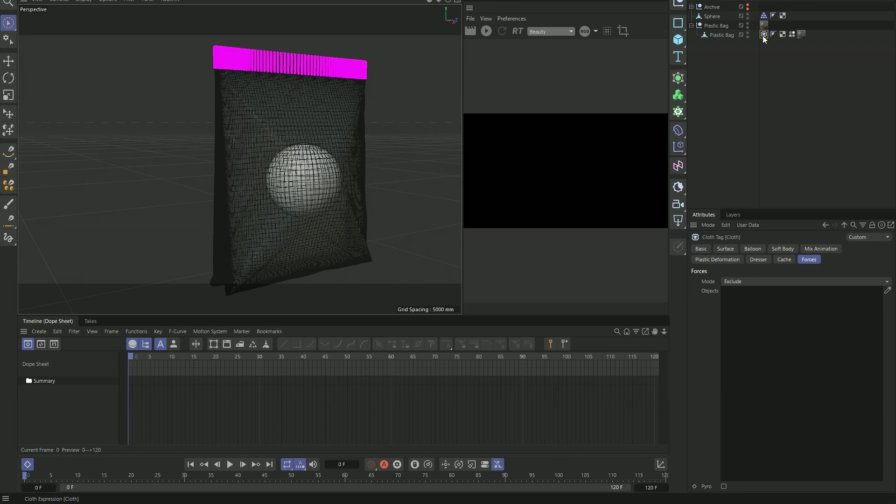
left_click(783, 260)
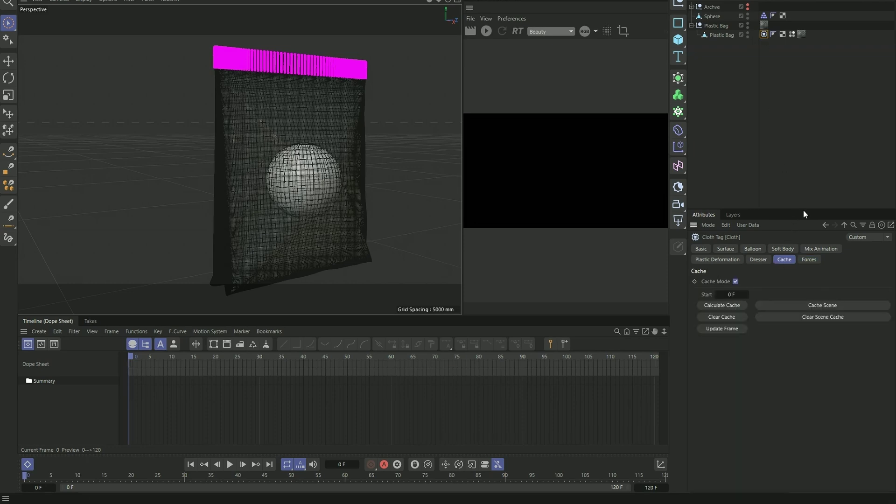
- Clear the bag's cloth cache and enable Balloon with Overpressure 0.5 and Expansion Time 60 F
left_click(726, 318)
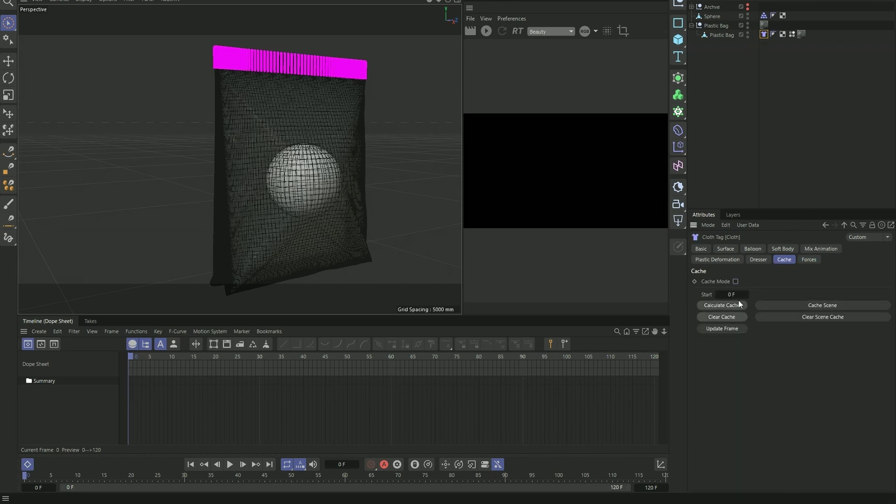
left_click(757, 251)
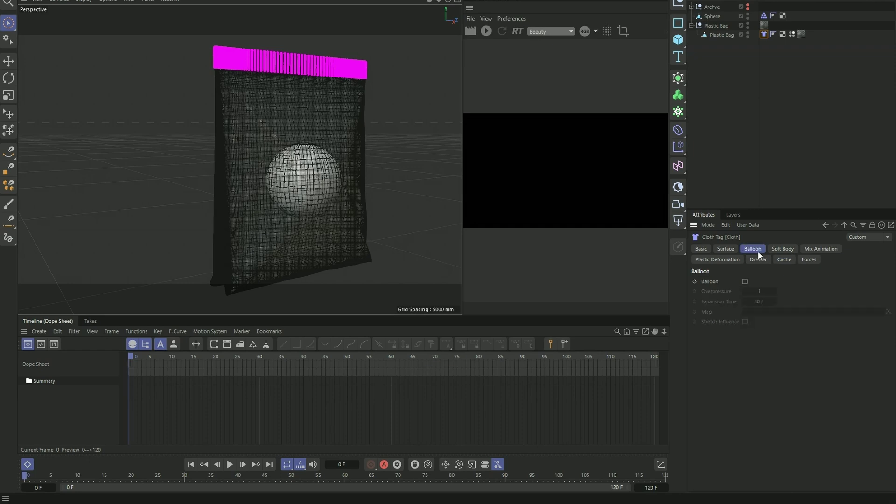
left_click(744, 281)
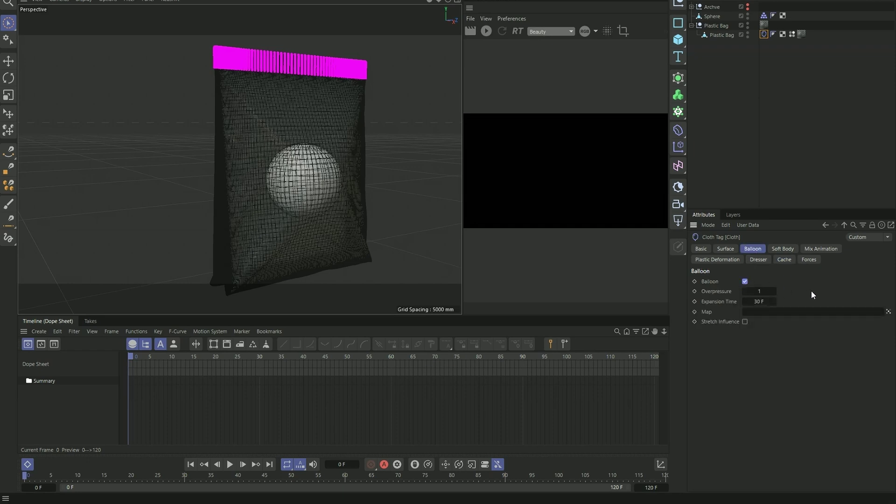
left_click(759, 292)
type("0.5")
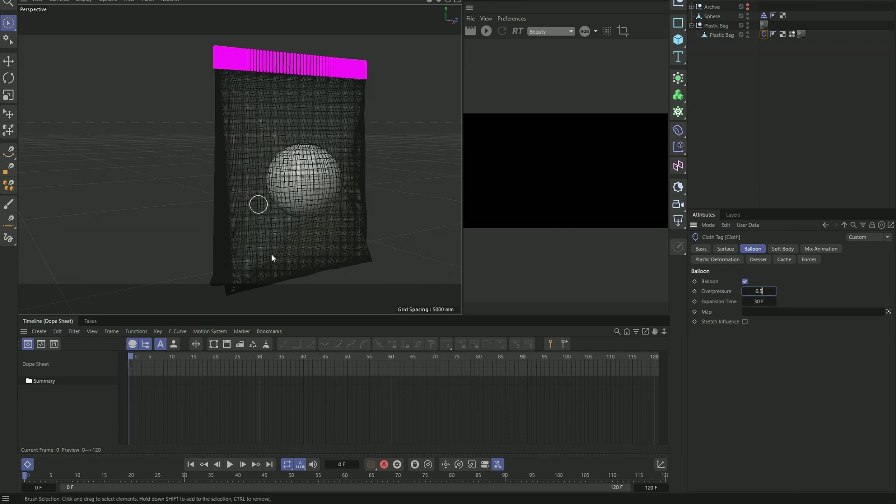
key("Return")
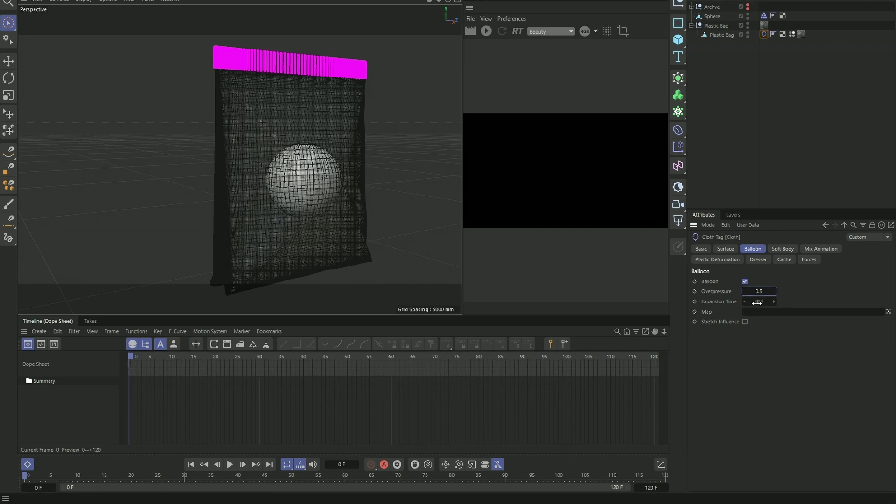
left_click(757, 301)
type("60")
key("Return")
left_click(784, 262)
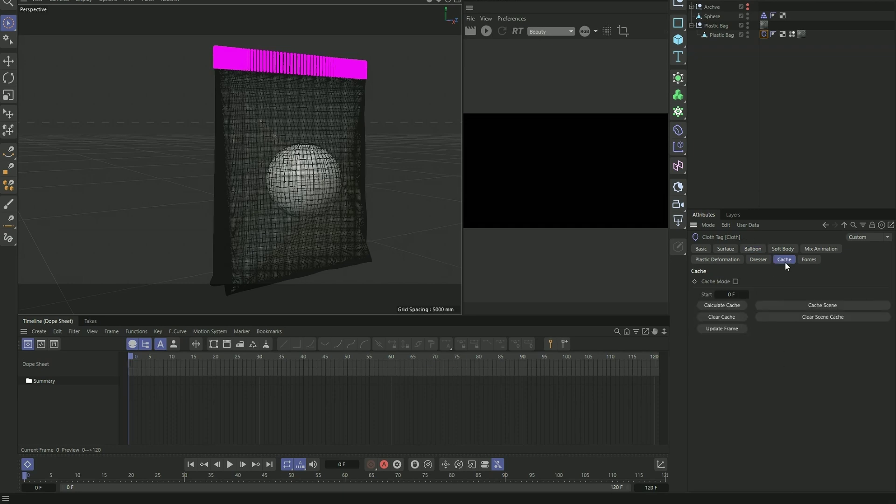
- Cache the balloon simulation, then scrub the frames and orbit to inspect the bag around the sphere
left_click(817, 306)
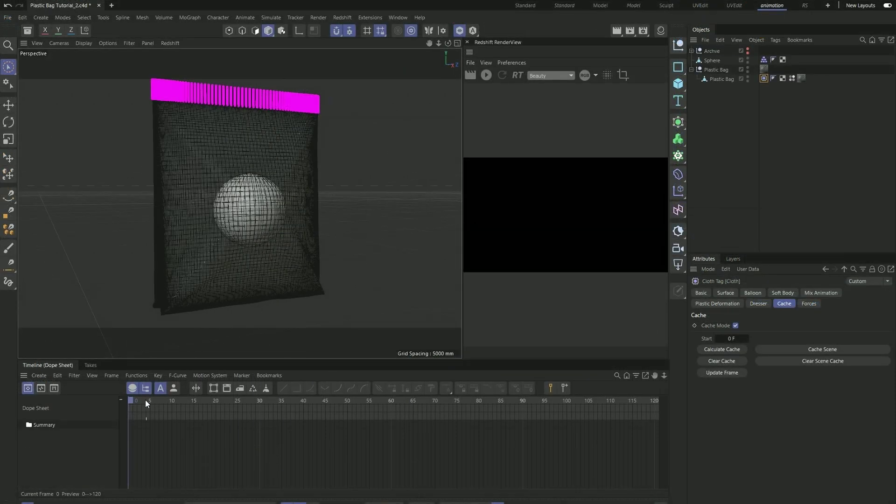
left_click_drag(141, 402, 681, 415)
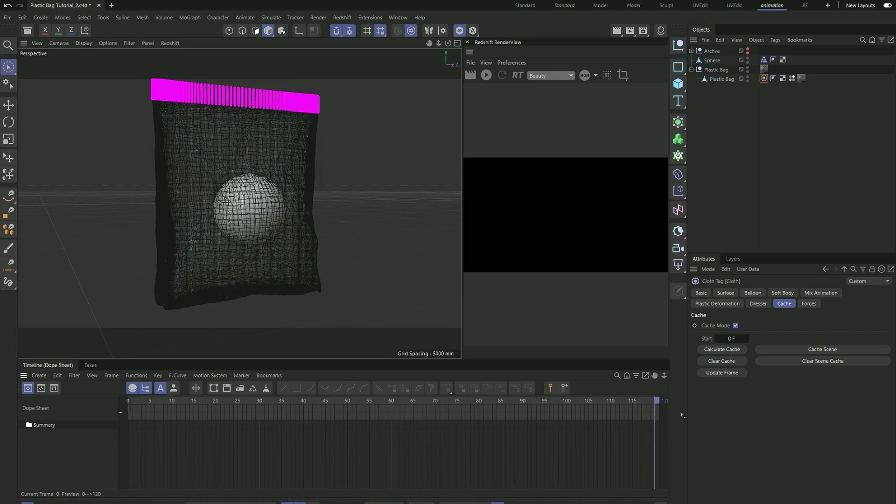
scroll(241, 236, "up", 7)
left_click_drag(267, 226, 119, 232, "alt")
scroll(118, 231, "down", 5)
left_click_drag(352, 213, 127, 194, "alt")
scroll(220, 204, "up", 2)
scroll(219, 204, "down", 5)
left_click_drag(57, 193, 230, 207, "alt")
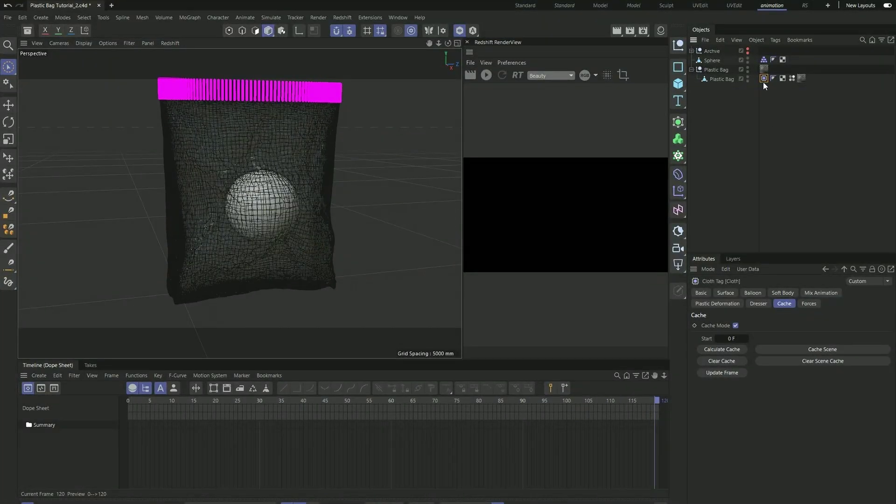
left_click(732, 360)
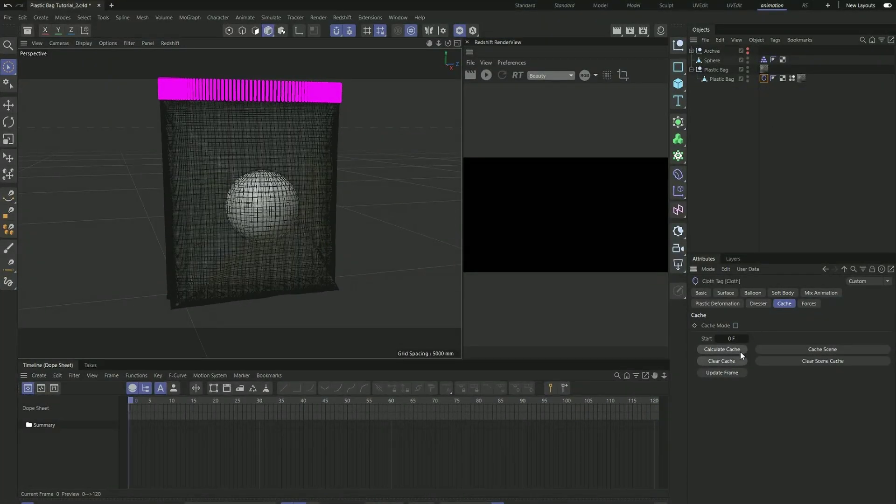
left_click(753, 292)
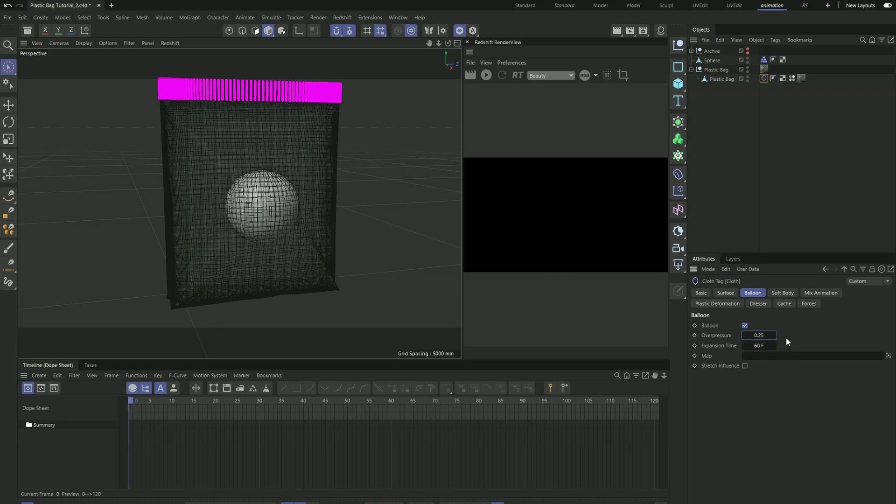
left_click(784, 304)
left_click(818, 350)
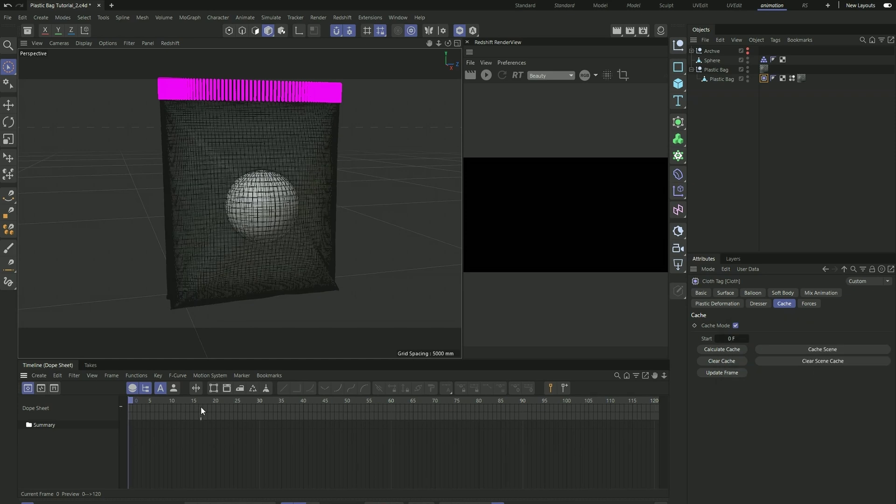
left_click_drag(135, 401, 695, 403)
scroll(216, 208, "up", 8)
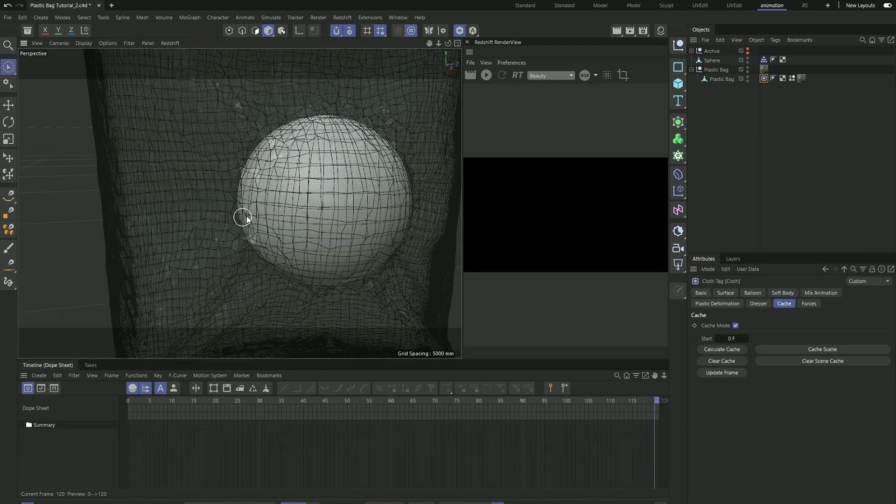
left_click_drag(244, 216, 379, 211, "alt")
scroll(216, 204, "down", 3)
scroll(306, 206, "up", 3)
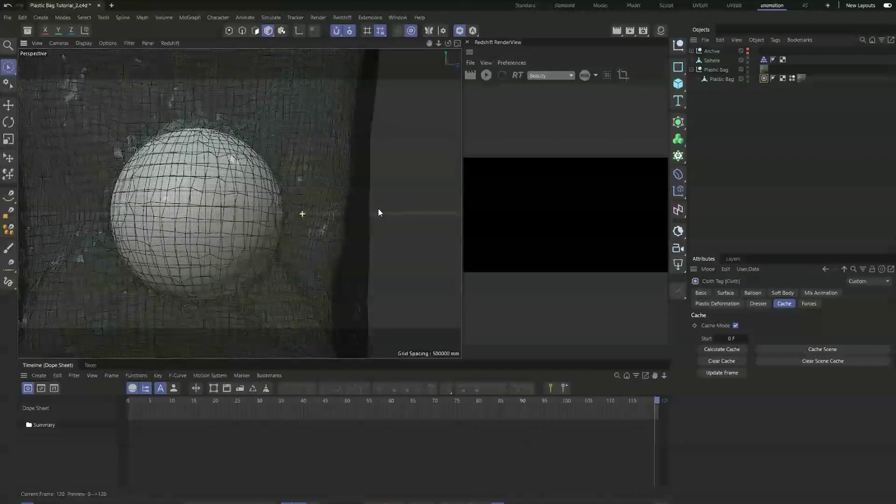
scroll(370, 205, "down", 3)
scroll(236, 184, "up", 5)
scroll(238, 186, "up", 2)
left_click_drag(238, 187, 288, 176, "alt")
scroll(308, 156, "up", 3)
scroll(280, 160, "down", 3)
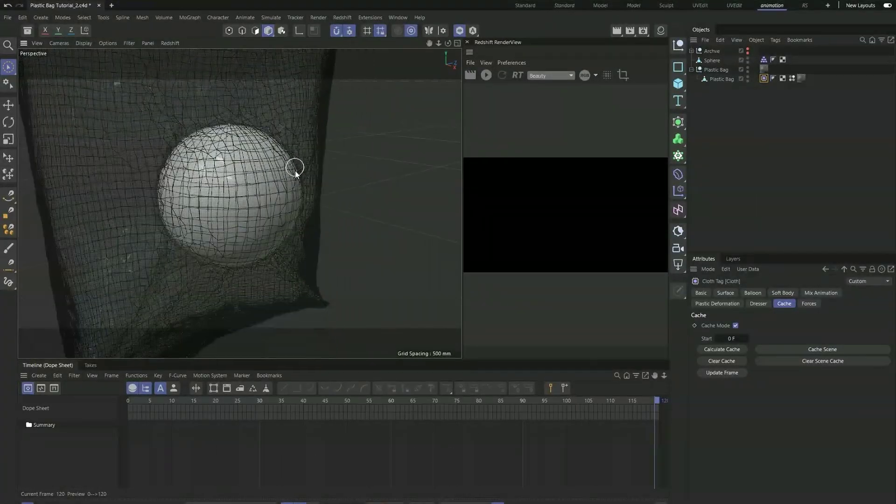
scroll(279, 191, "down", 4)
scroll(305, 176, "up", 1)
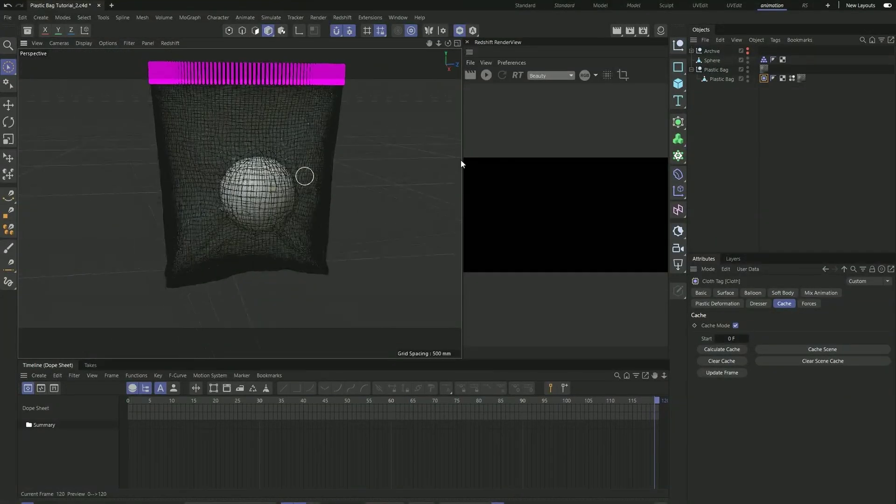
left_click(721, 79)
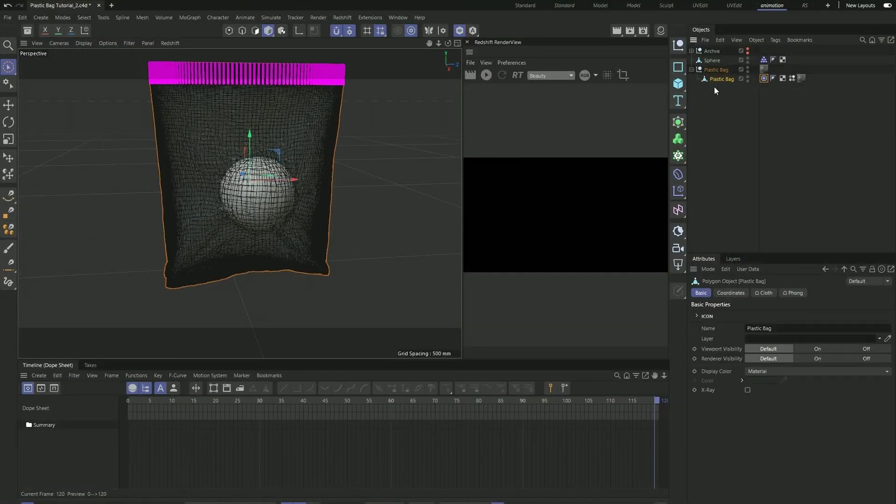
- Place the Plastic Bag under a Subdivision Surface with viewport and render levels of 1
left_click(678, 123, "alt")
scroll(380, 176, "up", 5)
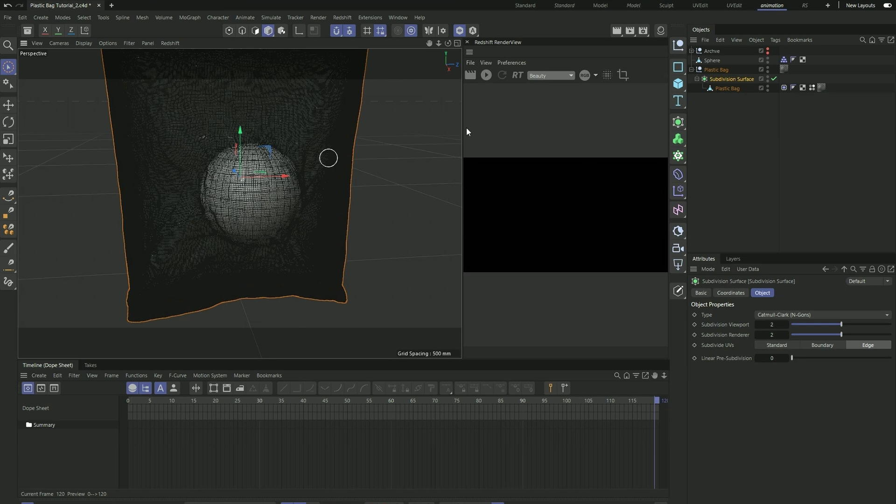
left_click(759, 325)
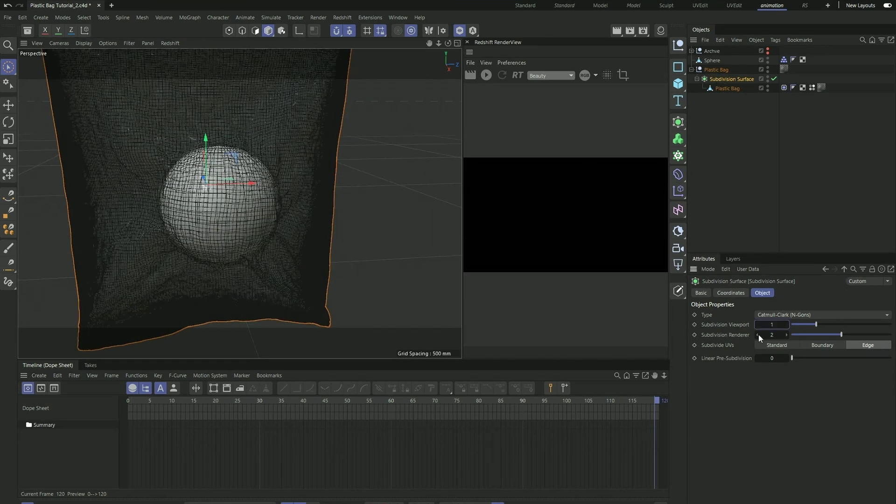
left_click(757, 334)
scroll(224, 172, "up", 5)
- Orbit around the sphere to inspect the smoothed bag, then expand the Archive group
left_click_drag(218, 168, 248, 135, "alt")
scroll(258, 181, "down", 8)
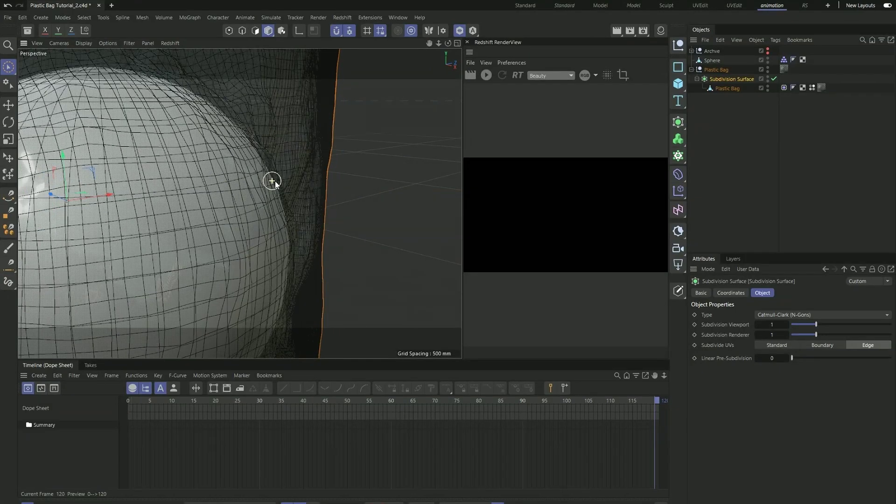
left_click_drag(286, 190, 170, 182, "alt")
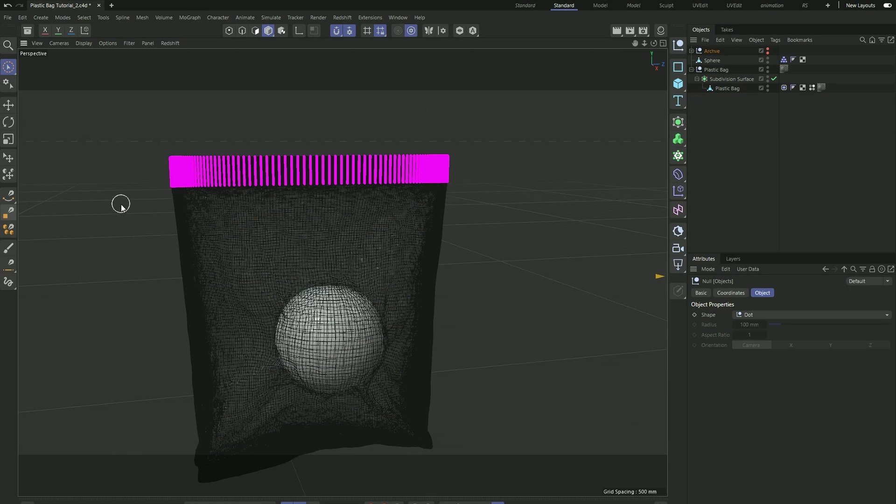
left_click(691, 52)
- Drag the Objects null to the top level of the object list and deselect everything
left_click_drag(722, 205, 726, 237)
scroll(256, 282, "down", 5)
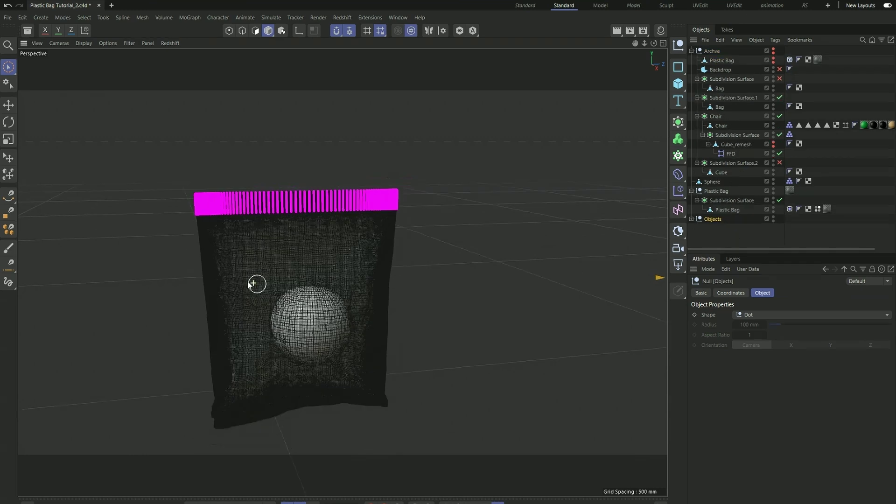
scroll(553, 253, "up", 4)
left_click(566, 254)
scroll(437, 235, "up", 5)
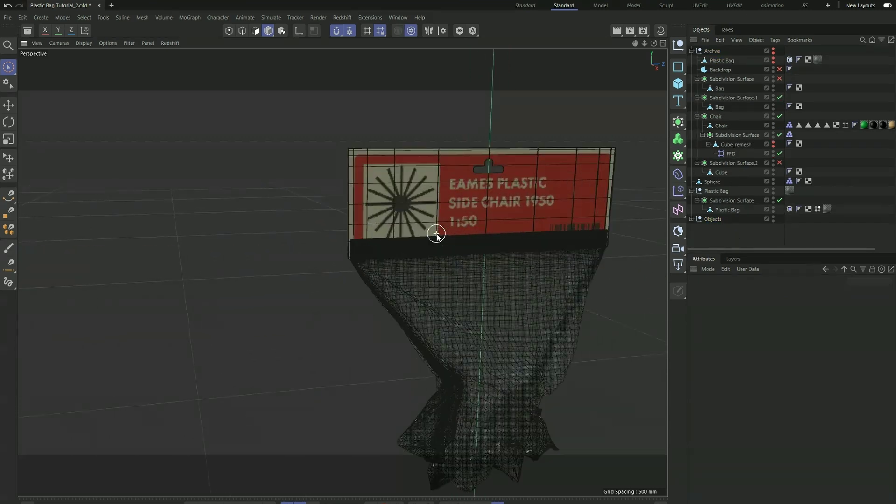
scroll(375, 236, "up", 5)
left_click_drag(340, 251, 377, 245, "alt")
scroll(385, 245, "down", 2)
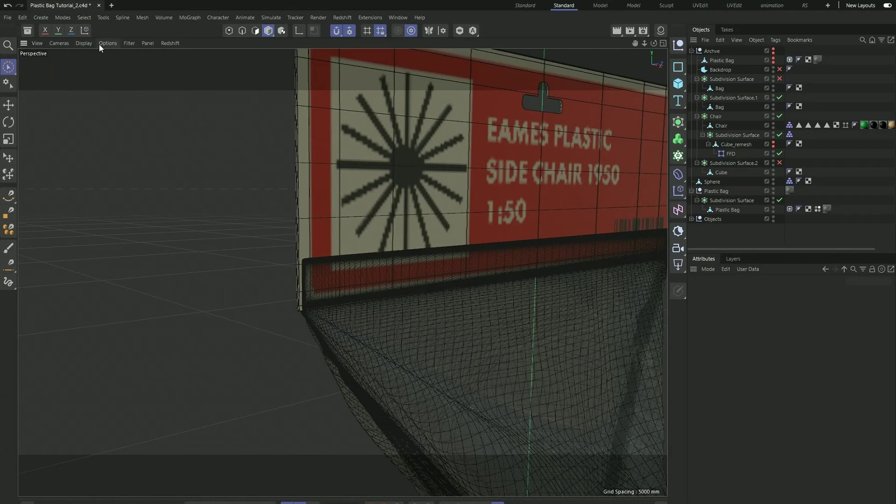
- Switch the viewport to Gouraud Shading and orbit around the bag's label card
left_click(84, 43)
left_click(117, 72)
scroll(345, 326, "down", 2)
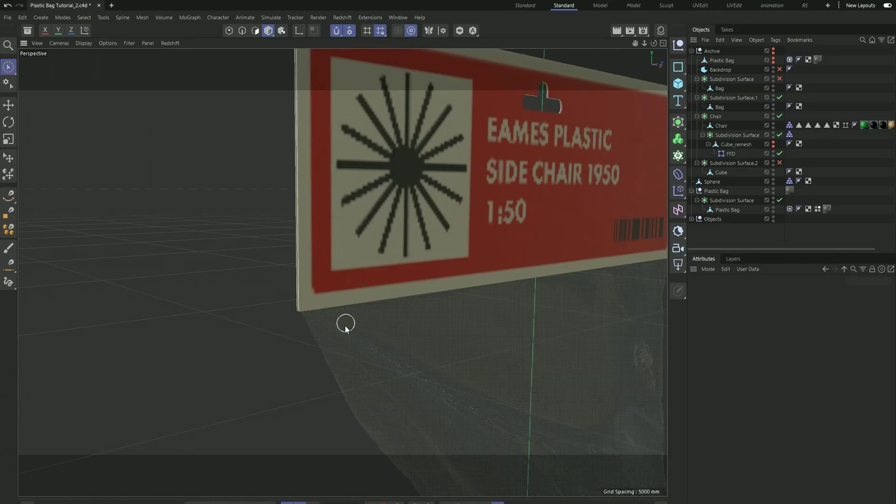
scroll(475, 304, "down", 4)
mouse_move(475, 304)
left_mouse_down("alt")
mouse_move(273, 287)
mouse_move(475, 287)
left_mouse_up("alt")
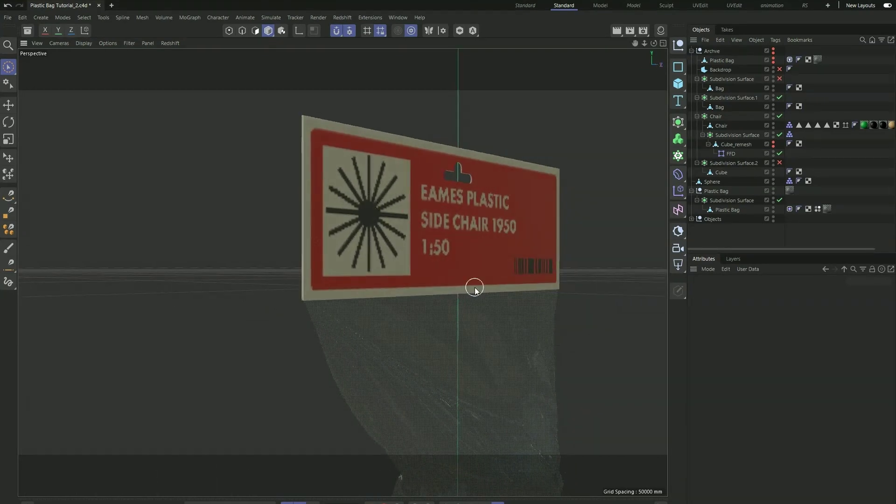
scroll(305, 193, "up", 5)
scroll(305, 192, "down", 6)
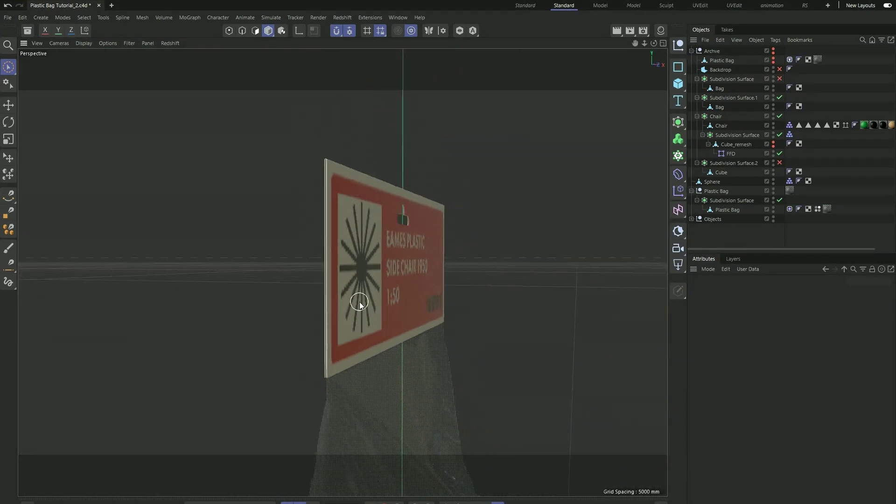
left_click_drag(319, 264, 348, 271, "alt")
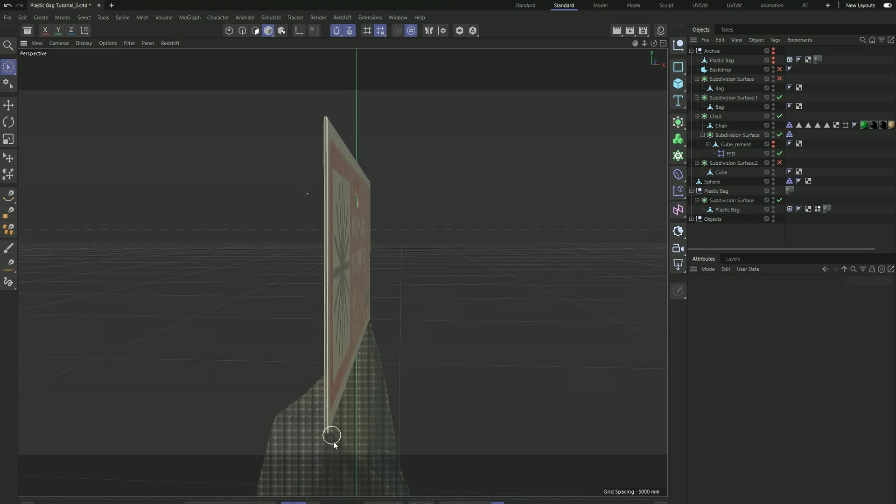
scroll(332, 435, "up", 4)
scroll(320, 408, "down", 4)
scroll(321, 409, "down", 1)
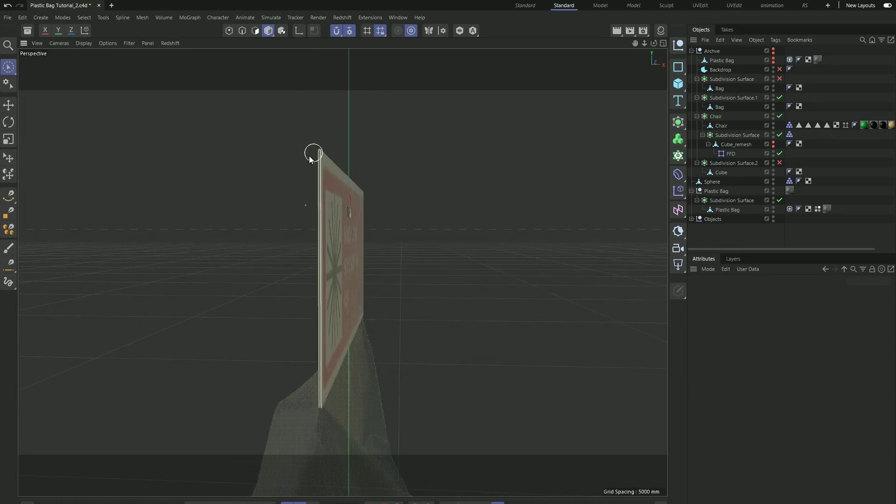
scroll(314, 410, "up", 4)
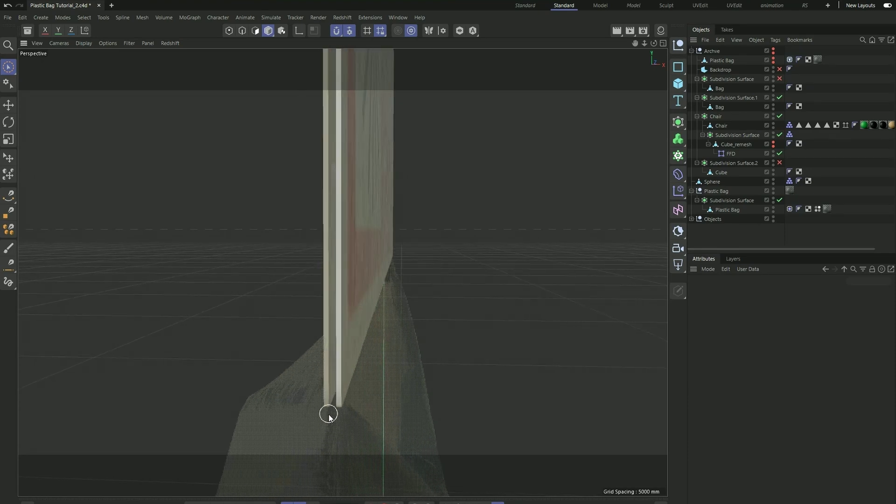
mouse_move(328, 414)
left_mouse_down("alt")
mouse_move(337, 388)
mouse_move(333, 425)
left_mouse_up("alt")
middle_click_drag(333, 425, 330, 421, "alt")
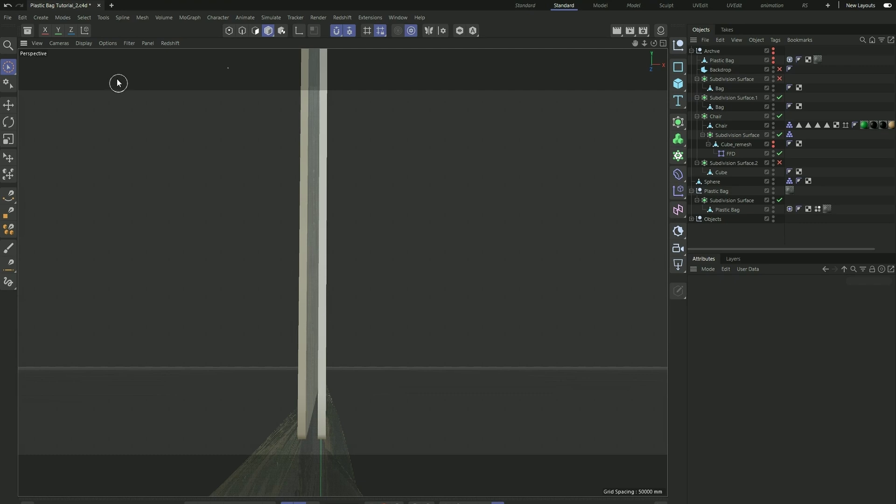
- Switch the viewport to Gouraud Shading (Lines) and view the label card head-on
left_click(86, 46)
left_click(100, 79)
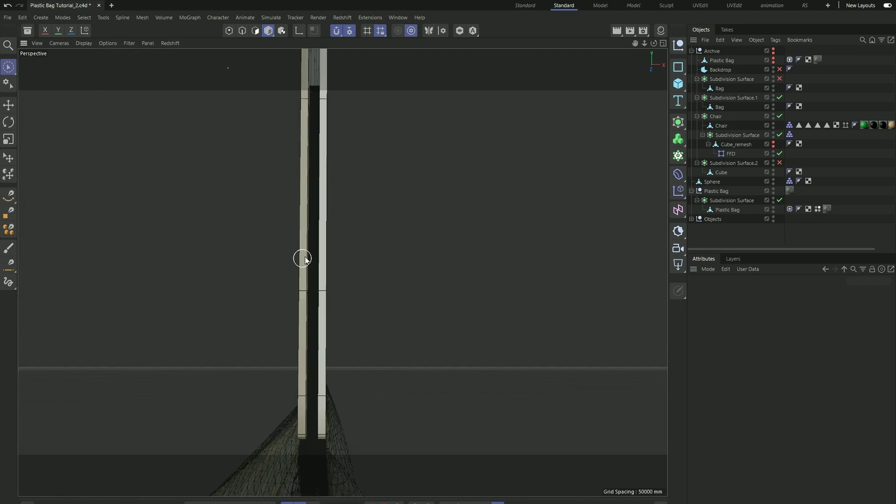
mouse_move(300, 256)
left_mouse_down("alt")
mouse_move(327, 304)
mouse_move(317, 160)
mouse_move(320, 179)
mouse_move(266, 180)
mouse_move(277, 294)
left_mouse_up("alt")
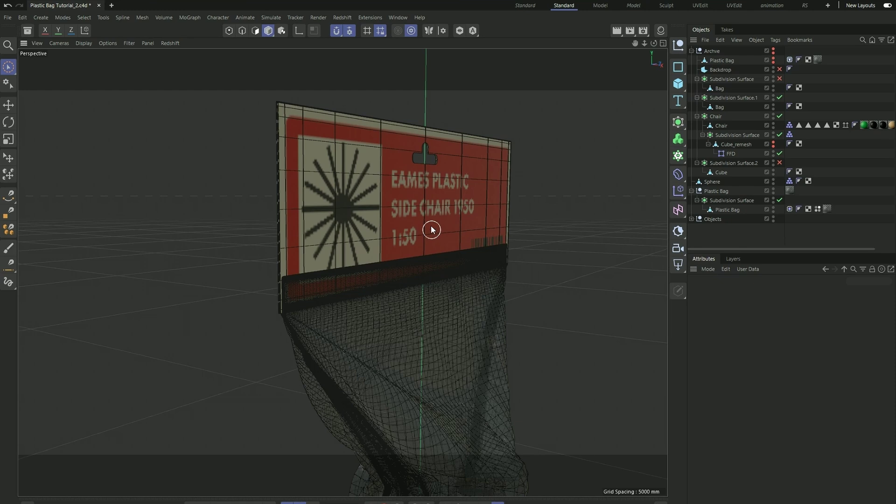
scroll(424, 140, "up", 4)
scroll(378, 194, "up", 3)
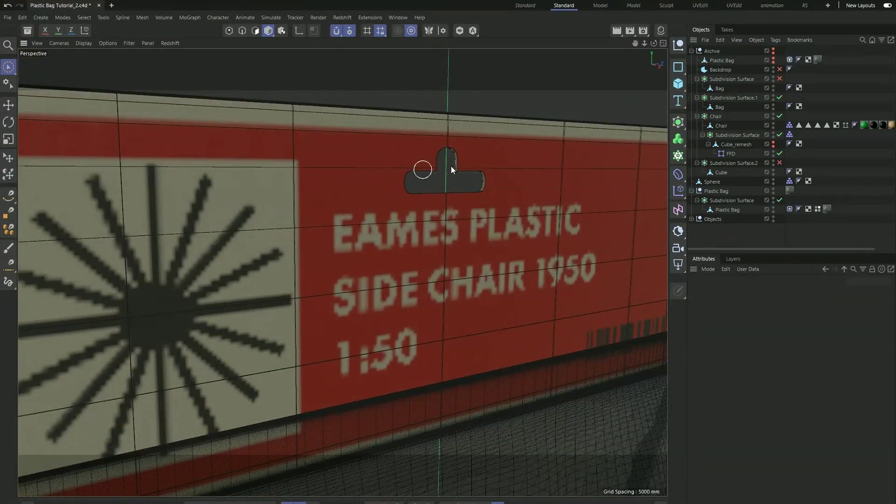
scroll(455, 180, "down", 6)
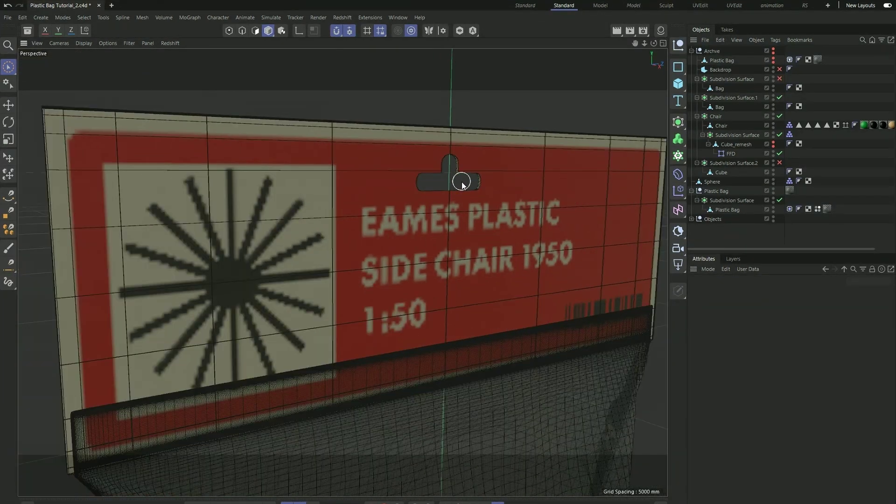
scroll(461, 182, "down", 2)
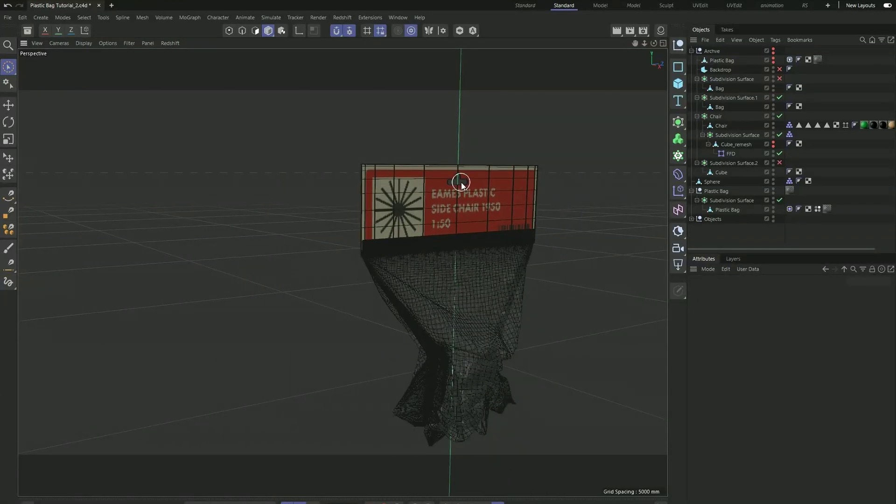
scroll(439, 210, "down", 5)
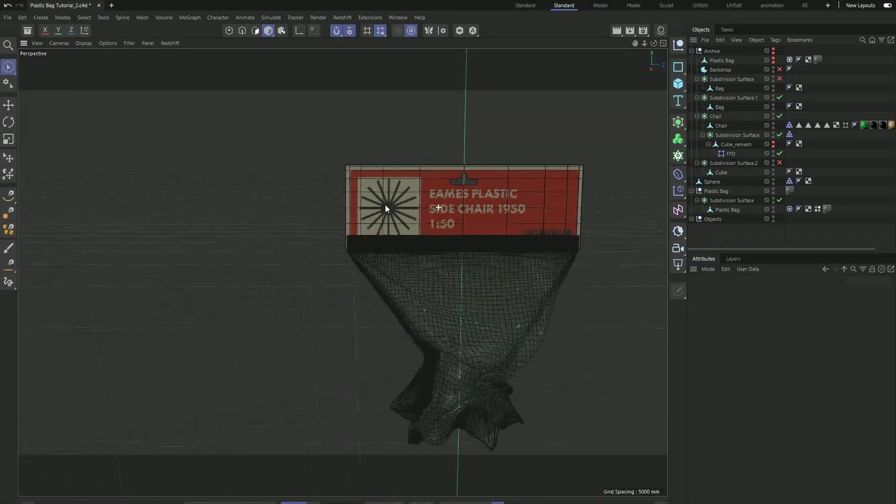
scroll(504, 226, "up", 6)
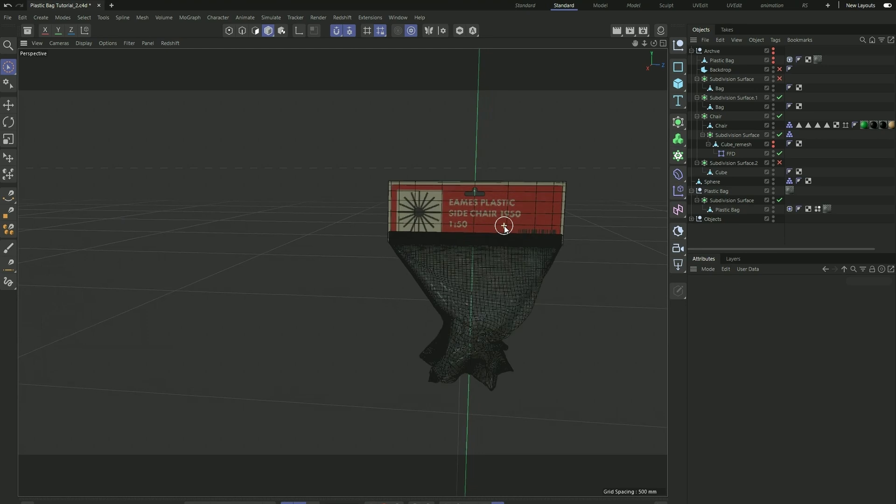